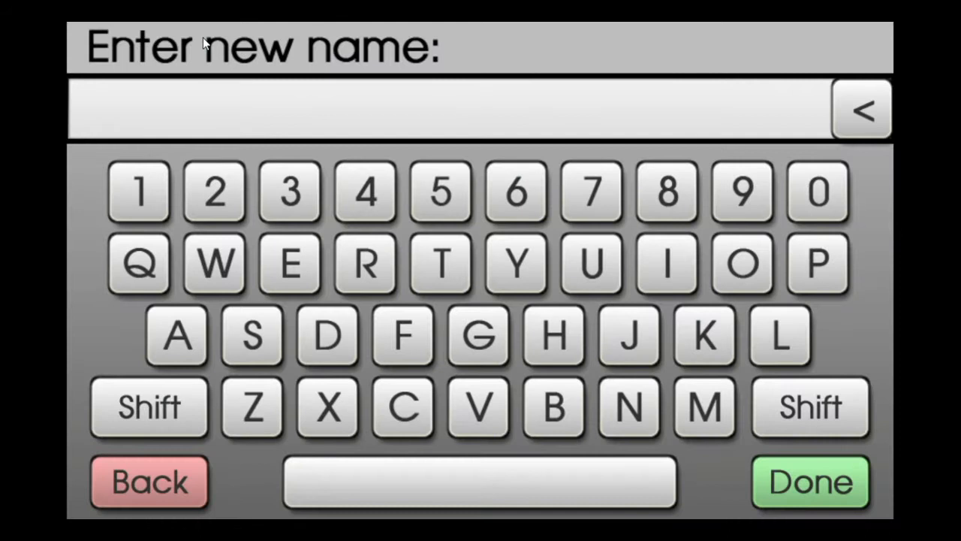
- Confirm Loop as the synth's name and grow its pattern to 4 measures
{"action": "key", "text": "Return"}
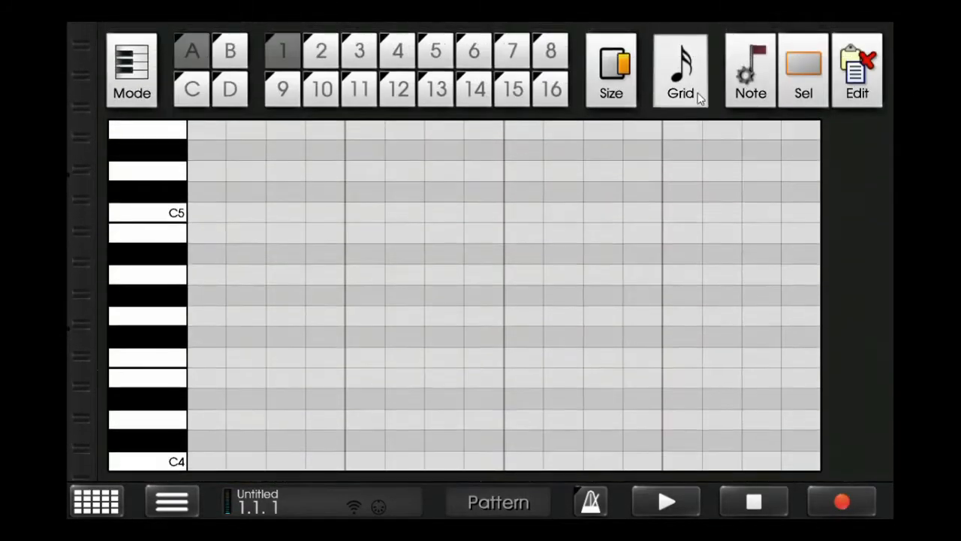
{"action": "left_click", "coordinate": [743, 83]}
{"action": "left_click", "coordinate": [698, 83]}
{"action": "left_click", "coordinate": [210, 82]}
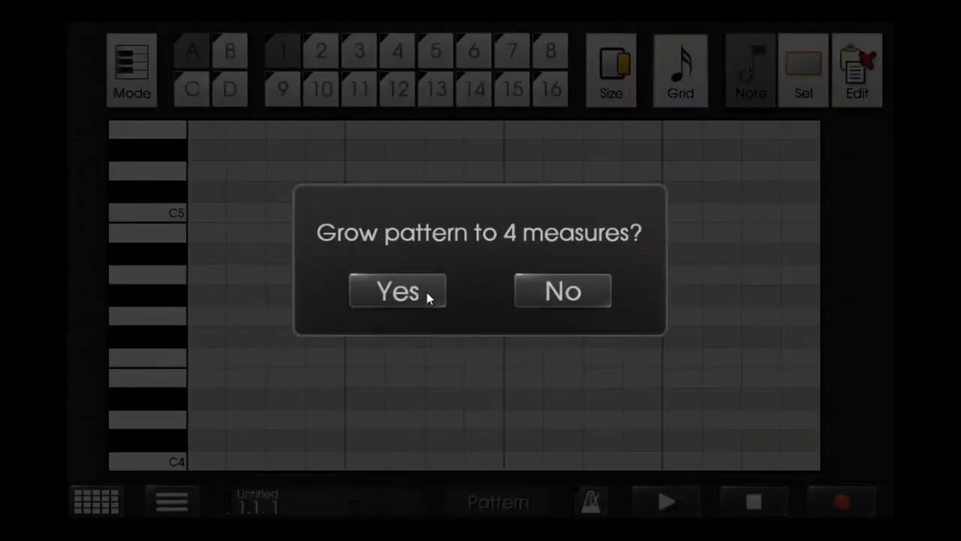
{"action": "left_click", "coordinate": [426, 292]}
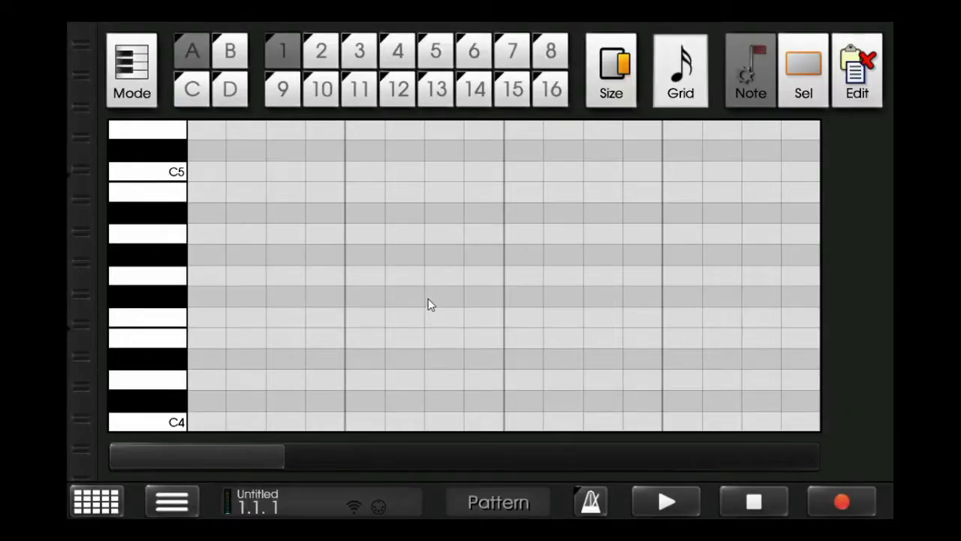
- Place a C4 note at the start of the Loop pattern and set the grid to 4x whole notes
{"action": "left_click", "coordinate": [730, 493]}
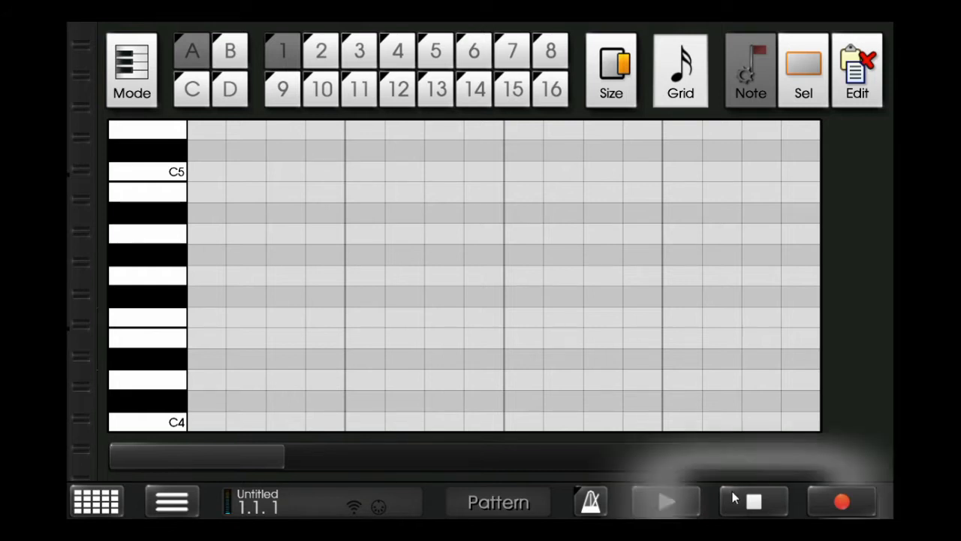
{"action": "left_click", "coordinate": [207, 422]}
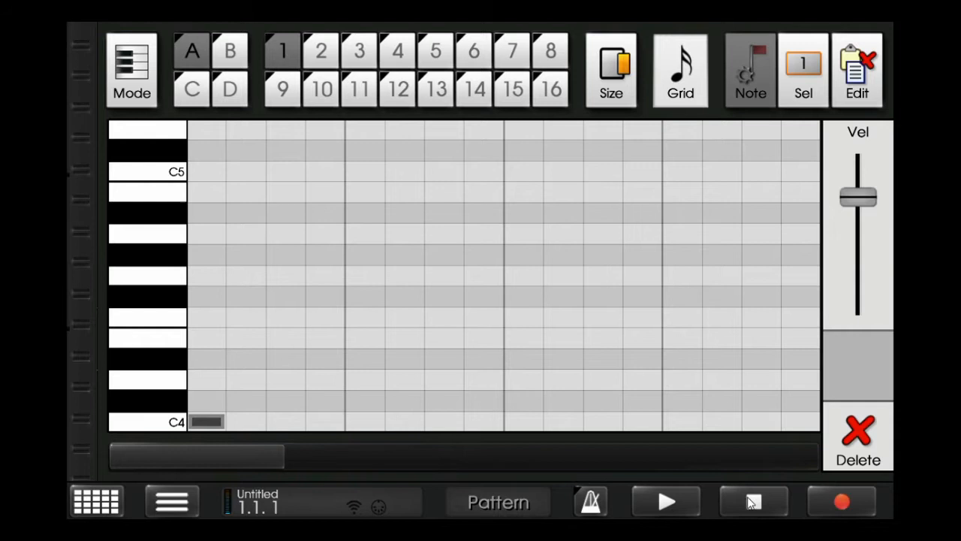
{"action": "left_click", "coordinate": [679, 47]}
{"action": "left_click", "coordinate": [197, 80]}
- Raise the C4 note's velocity to maximum and stretch the note across all four measures
{"action": "left_click_drag", "start_coordinate": [176, 375], "coordinate": [175, 163]}
{"action": "left_click_drag", "start_coordinate": [856, 200], "coordinate": [809, 27]}
{"action": "left_click_drag", "start_coordinate": [599, 88], "coordinate": [766, 112]}
{"action": "left_click_drag", "start_coordinate": [602, 88], "coordinate": [862, 224]}
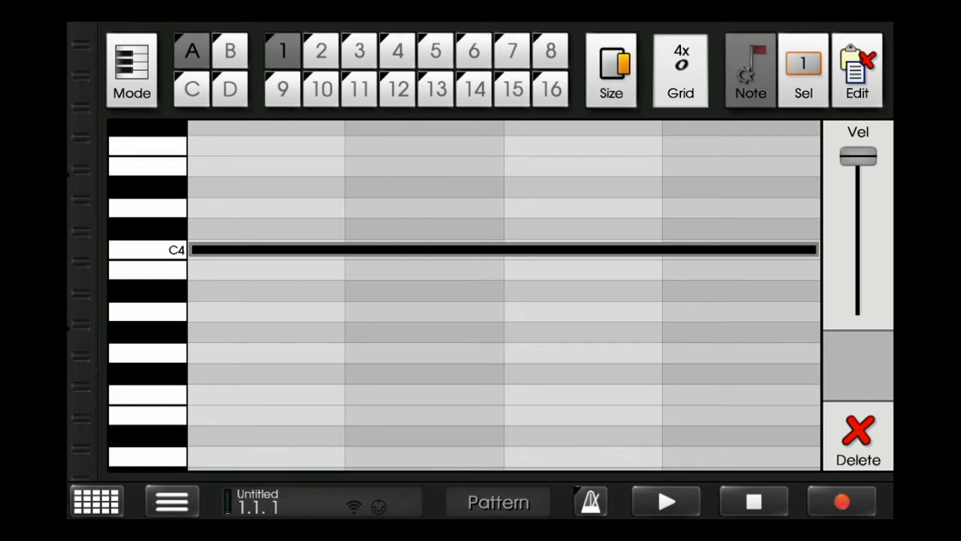
- Copy the four-measure C4 note while the pattern plays and clear the selection
{"action": "key", "text": "space"}
{"action": "left_click", "coordinate": [811, 71]}
{"action": "left_click", "coordinate": [861, 91]}
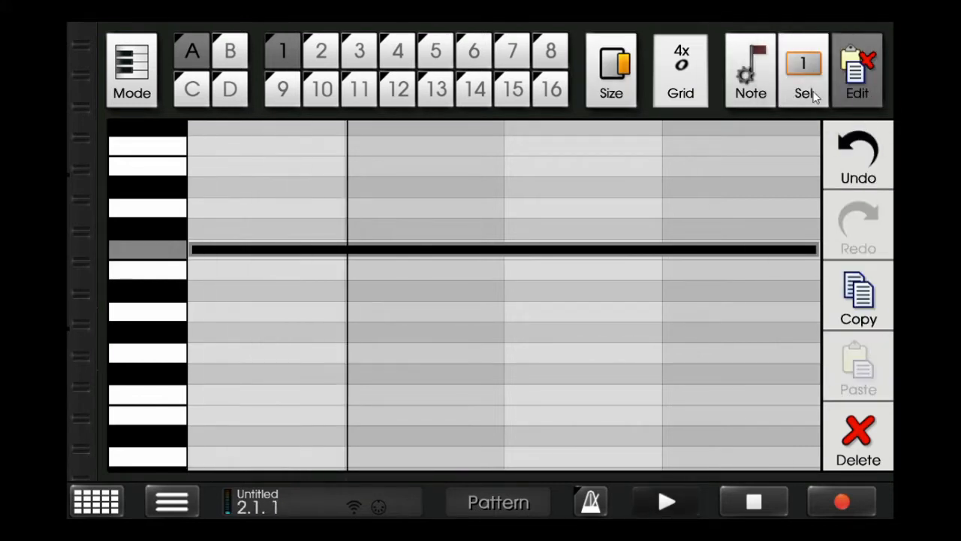
{"action": "left_click", "coordinate": [813, 90]}
{"action": "left_click", "coordinate": [860, 90]}
{"action": "left_click", "coordinate": [859, 296]}
{"action": "left_click", "coordinate": [803, 72]}
{"action": "left_click", "coordinate": [858, 225]}
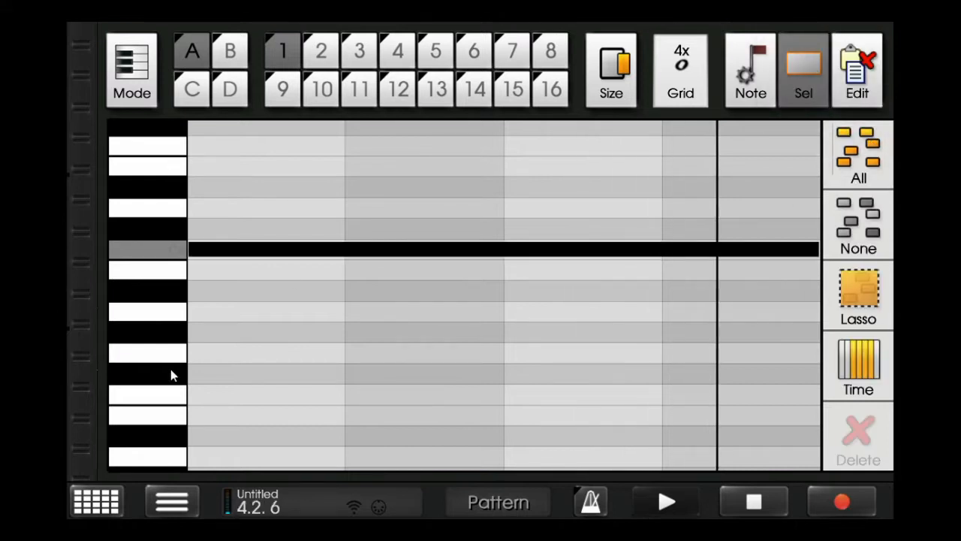
- Add a second PCMSynth machine and name it Loop 2
{"action": "left_click", "coordinate": [172, 501]}
{"action": "left_click", "coordinate": [338, 181]}
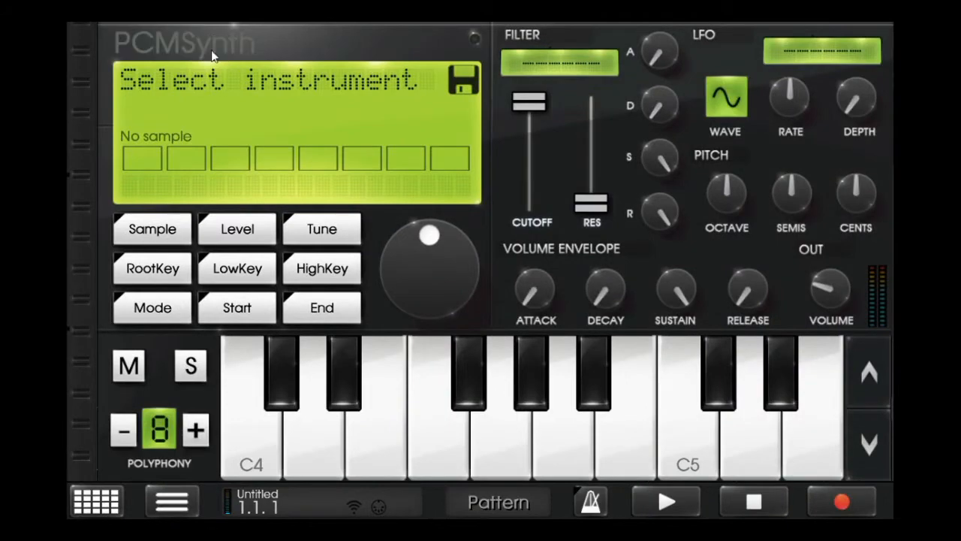
{"action": "left_click", "coordinate": [212, 56]}
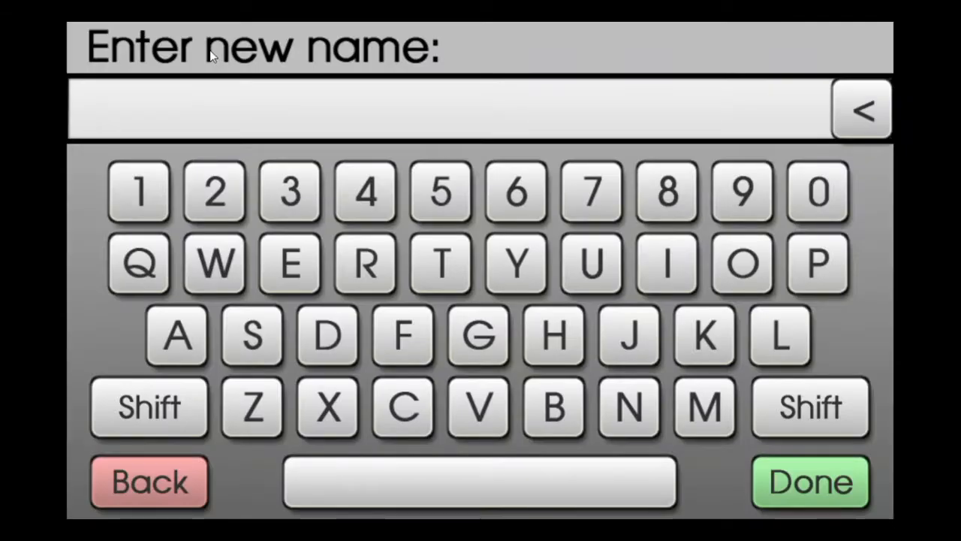
{"action": "type", "text": "Lop"}
{"action": "key", "text": "BackSpace"}
{"action": "type", "text": "op 2"}
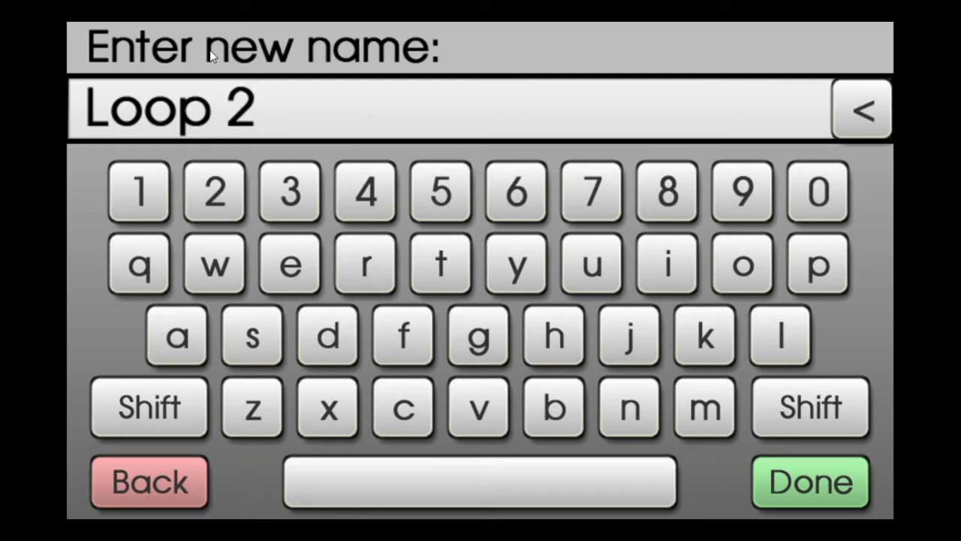
{"action": "key", "text": "Return"}
- Load the Loop sample into the Loop 2 synth and open it in the wave editor
{"action": "left_click", "coordinate": [207, 229]}
{"action": "left_click", "coordinate": [160, 154]}
{"action": "left_click", "coordinate": [161, 45]}
{"action": "left_click", "coordinate": [167, 109]}
{"action": "double_click", "coordinate": [303, 358]}
- Pitch the sample down one octave from C4 to C3 with Pitch/Time and turn Loop 2's volume up to maximum
{"action": "left_click", "coordinate": [503, 53]}
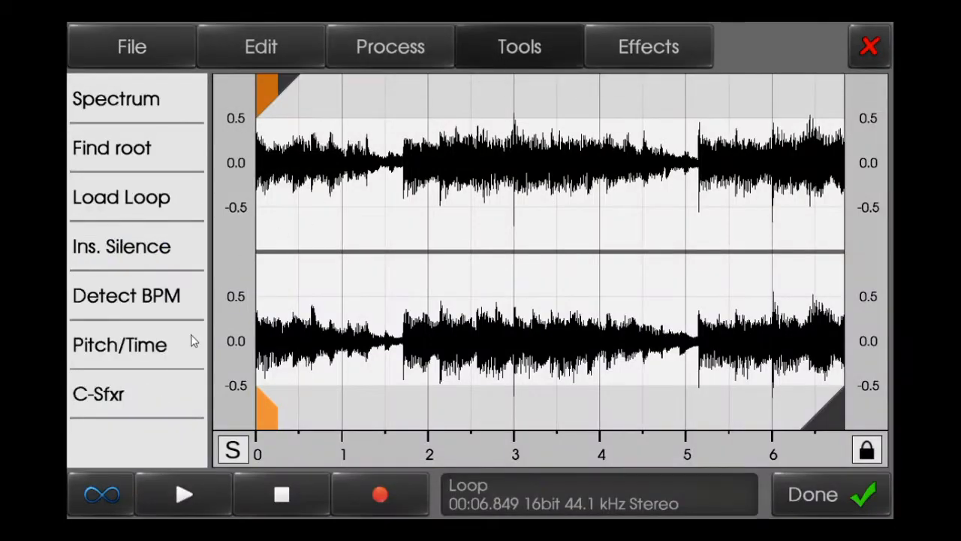
{"action": "left_click", "coordinate": [175, 356]}
{"action": "left_click_drag", "start_coordinate": [173, 214], "coordinate": [172, 273]}
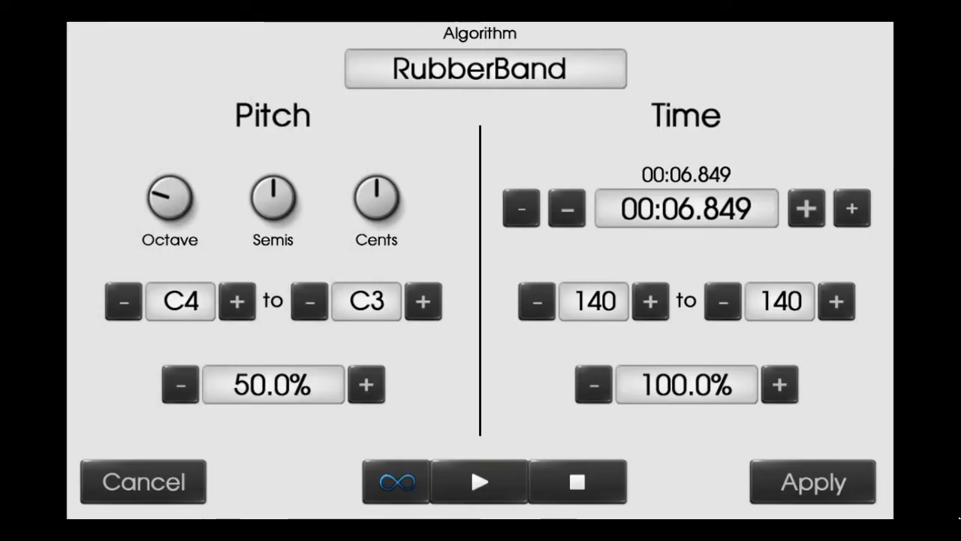
{"action": "left_click", "coordinate": [840, 466]}
{"action": "left_click", "coordinate": [815, 475]}
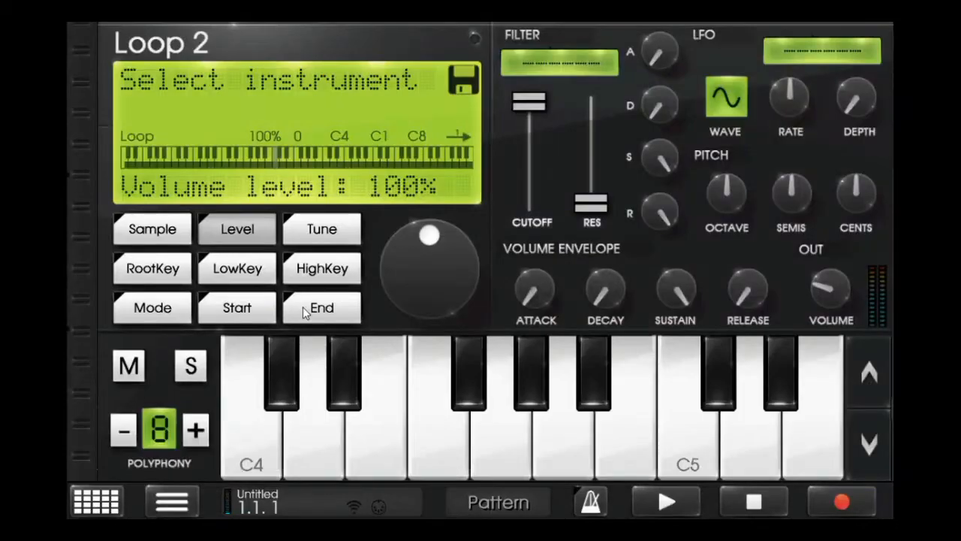
{"action": "left_click_drag", "start_coordinate": [836, 289], "coordinate": [845, 100]}
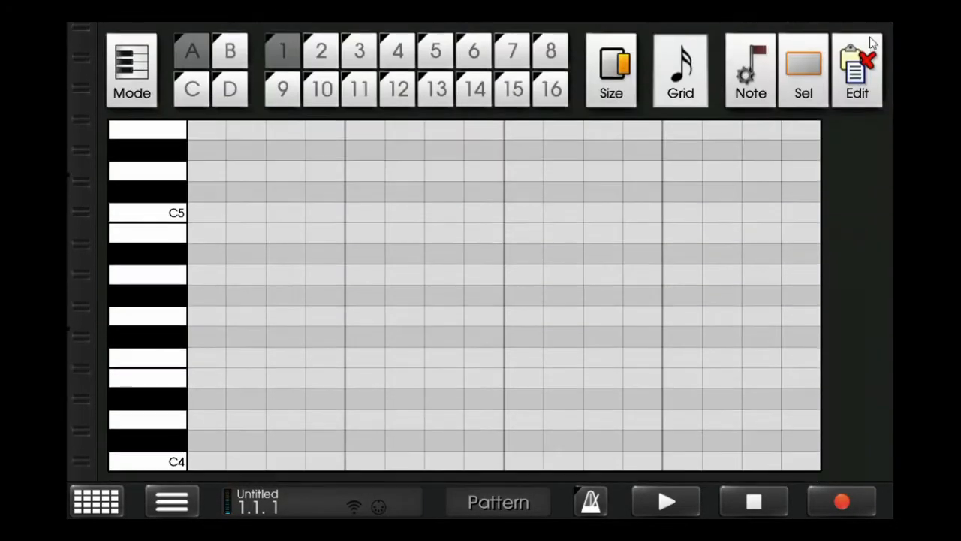
- Paste the copied C4 note into Loop 2's pattern and set the grid to 4x whole notes
{"action": "left_click", "coordinate": [871, 40]}
{"action": "left_click", "coordinate": [861, 384]}
{"action": "left_click", "coordinate": [809, 45]}
{"action": "left_click", "coordinate": [862, 135]}
{"action": "left_click", "coordinate": [373, 313]}
{"action": "left_click_drag", "start_coordinate": [168, 321], "coordinate": [562, 122]}
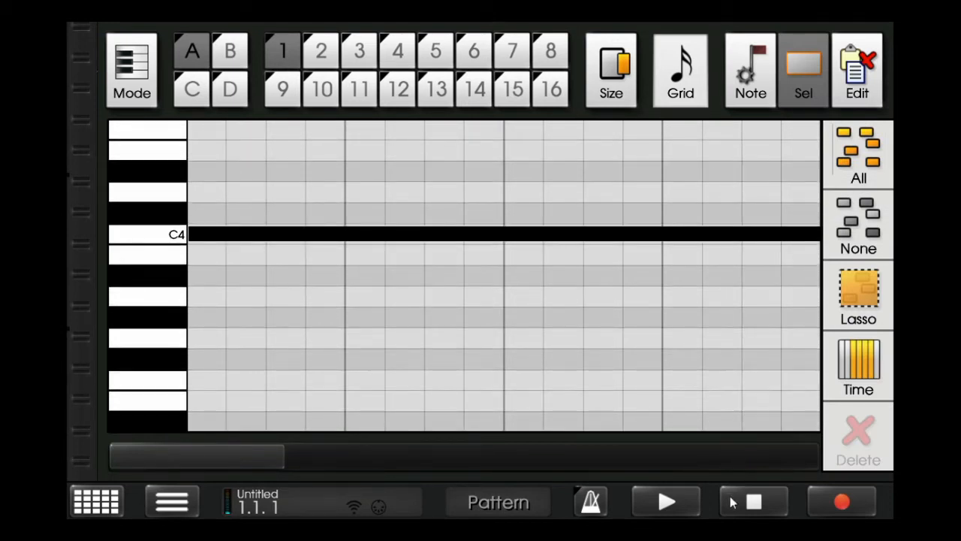
{"action": "left_click", "coordinate": [695, 86]}
{"action": "left_click", "coordinate": [197, 84]}
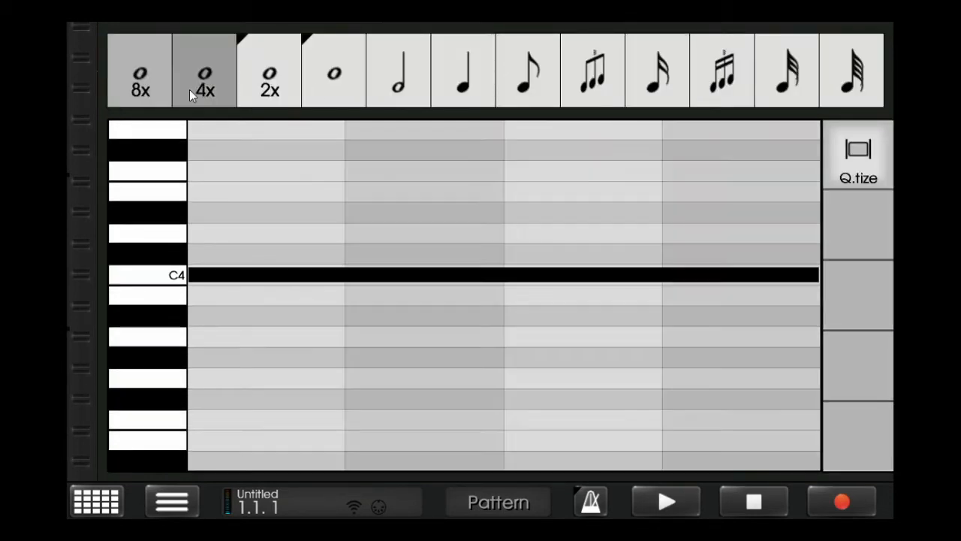
{"action": "left_click_drag", "start_coordinate": [200, 303], "coordinate": [201, 334]}
- Solo Loop 2 and play its pattern through to hear the pitched-down loop
{"action": "left_click", "coordinate": [193, 368]}
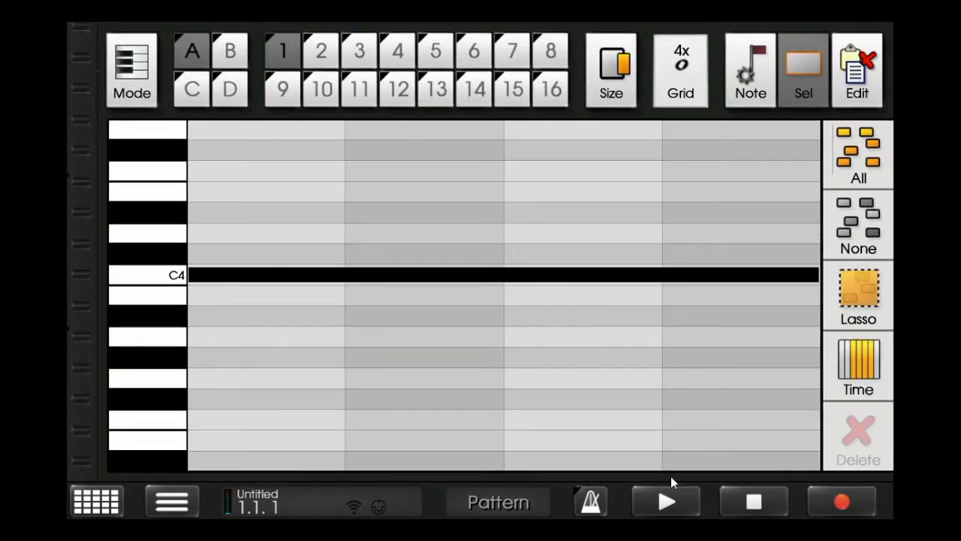
{"action": "left_click", "coordinate": [669, 501]}
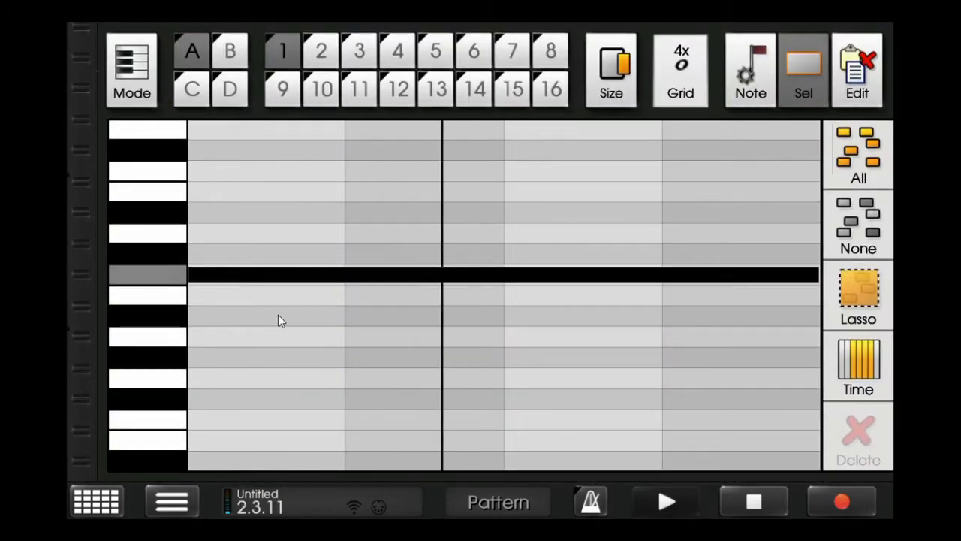
{"action": "scroll", "coordinate": [281, 314], "scroll_direction": "up", "scroll_amount": 5}
{"action": "left_click", "coordinate": [552, 66]}
{"action": "scroll", "coordinate": [547, 92], "scroll_direction": "down", "scroll_amount": 5}
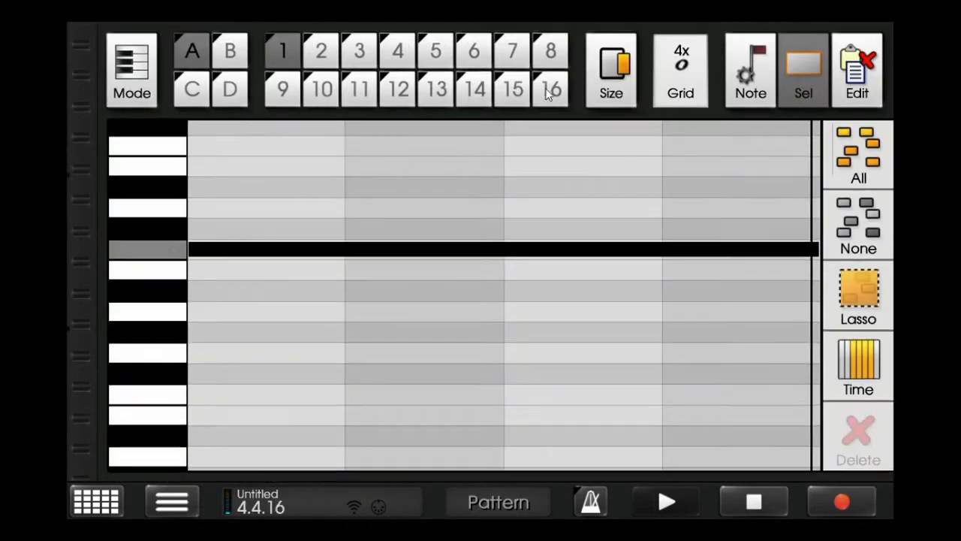
{"action": "left_click", "coordinate": [781, 502]}
- Set a LowPass filter with slightly lowered cutoff on both Loop 2 and Loop, and solo Loop
{"action": "scroll", "coordinate": [516, 128], "scroll_direction": "up", "scroll_amount": 5}
{"action": "left_click_drag", "start_coordinate": [544, 106], "coordinate": [547, 130]}
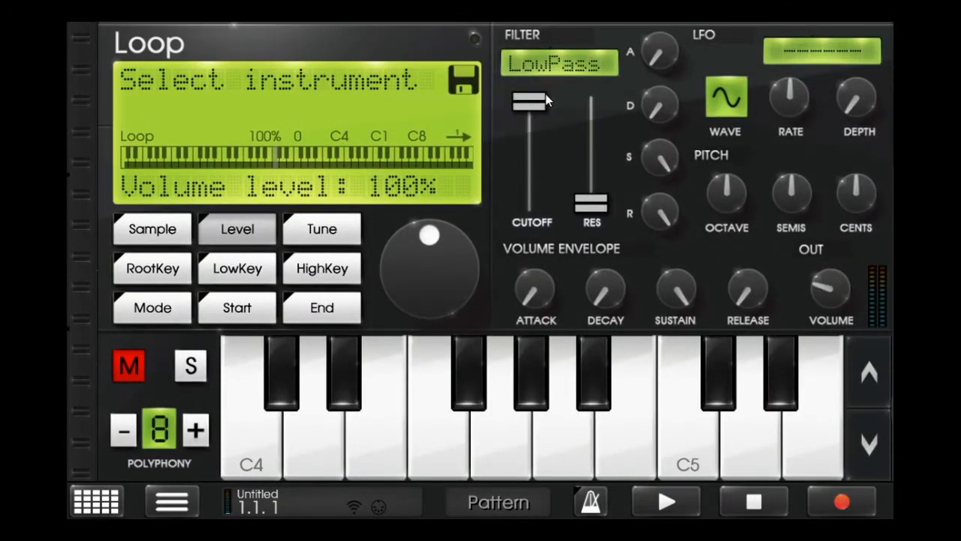
{"action": "left_click_drag", "start_coordinate": [530, 100], "coordinate": [544, 135]}
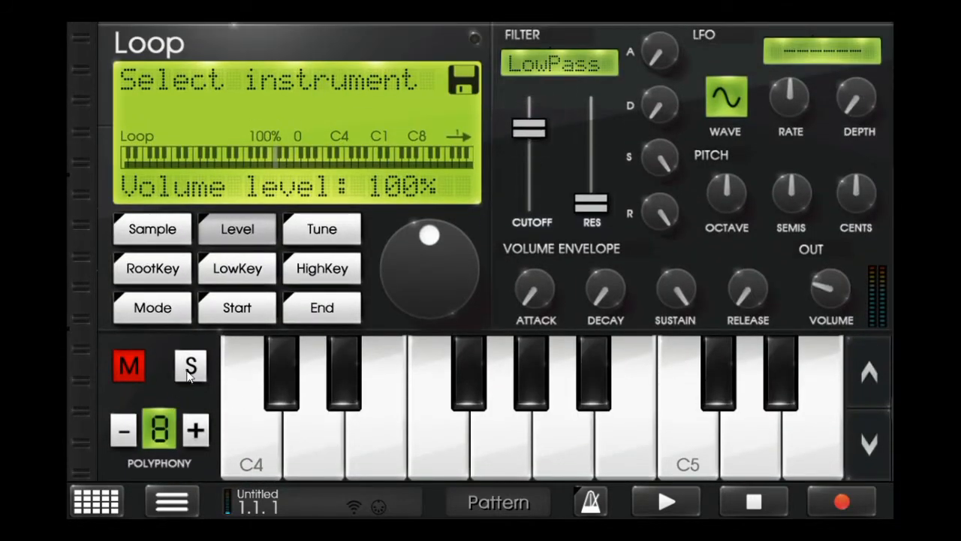
{"action": "left_click", "coordinate": [188, 375]}
- Add a BeatBox machine in slot 3 and rename it Beats
{"action": "left_click", "coordinate": [96, 502]}
{"action": "left_click", "coordinate": [480, 113]}
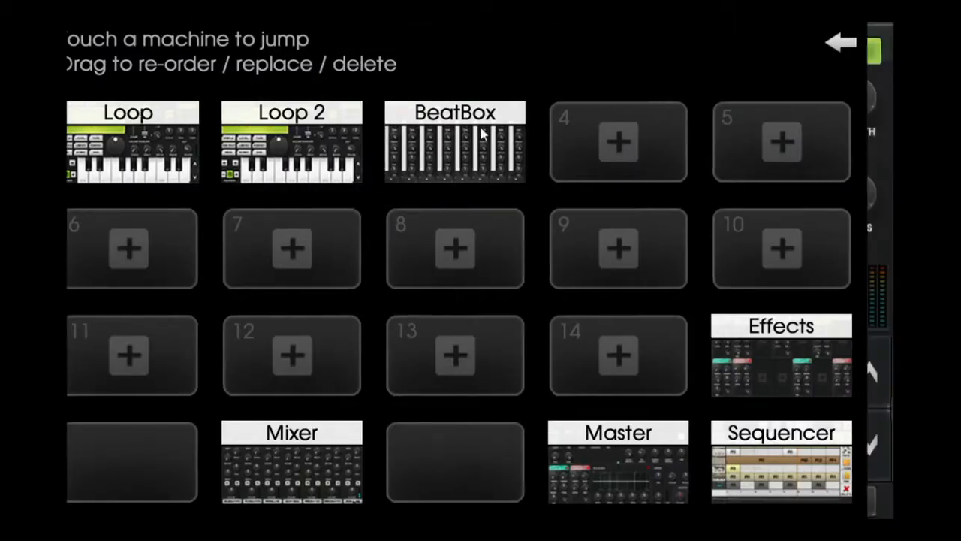
{"action": "left_click", "coordinate": [214, 51]}
{"action": "left_click", "coordinate": [886, 42]}
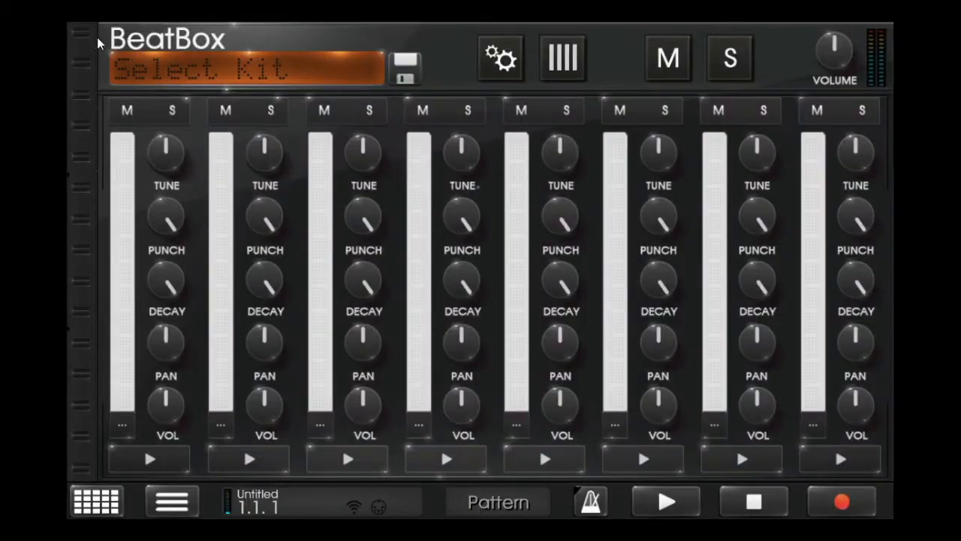
{"action": "left_click", "coordinate": [143, 35]}
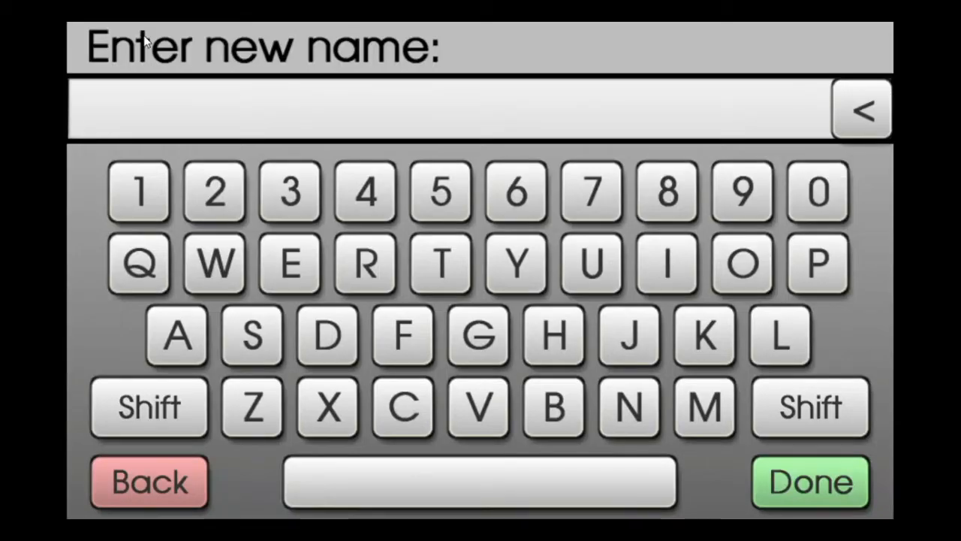
{"action": "type", "text": "Beats"}
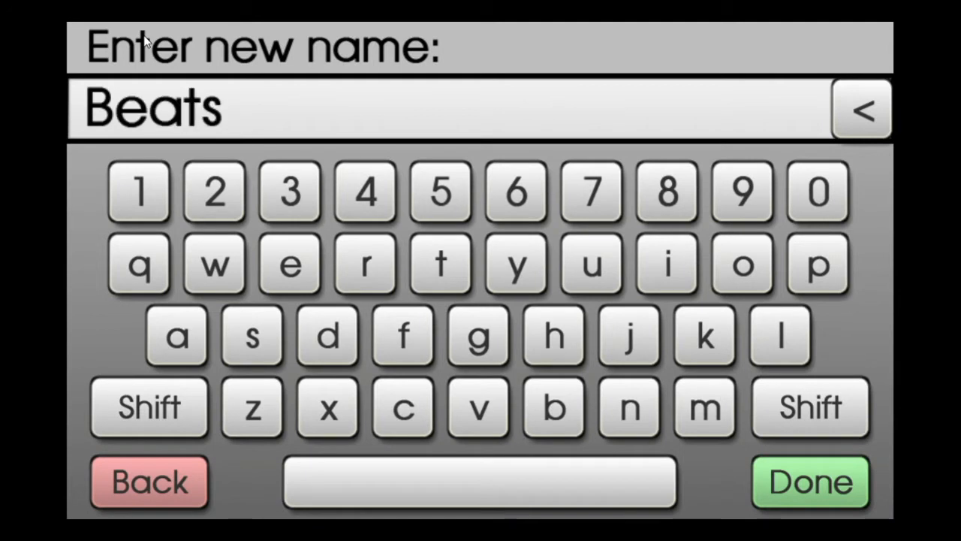
{"action": "key", "text": "Return"}
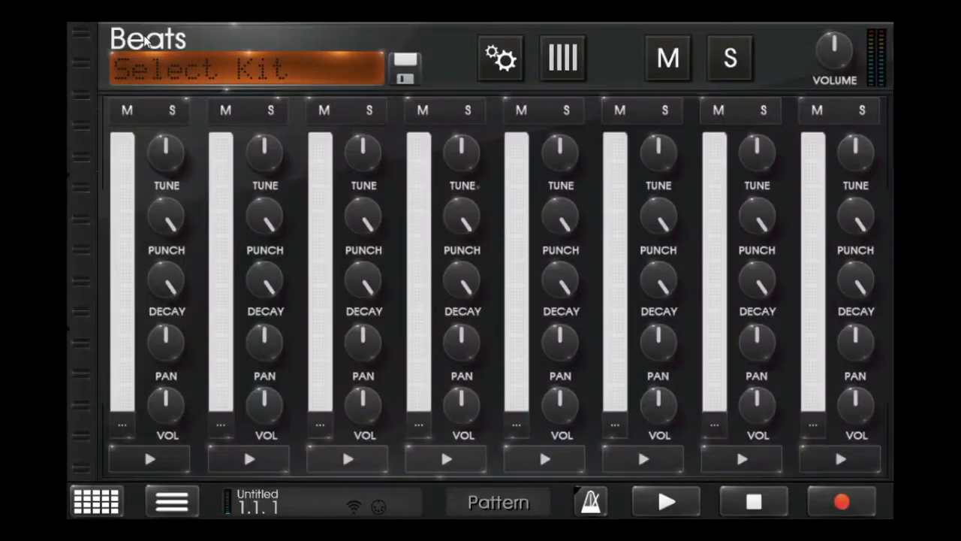
- Save the song under the name S, overwriting the existing file
{"action": "left_click", "coordinate": [199, 501]}
{"action": "left_click", "coordinate": [247, 284]}
{"action": "type", "text": "S"}
{"action": "key", "text": "Return"}
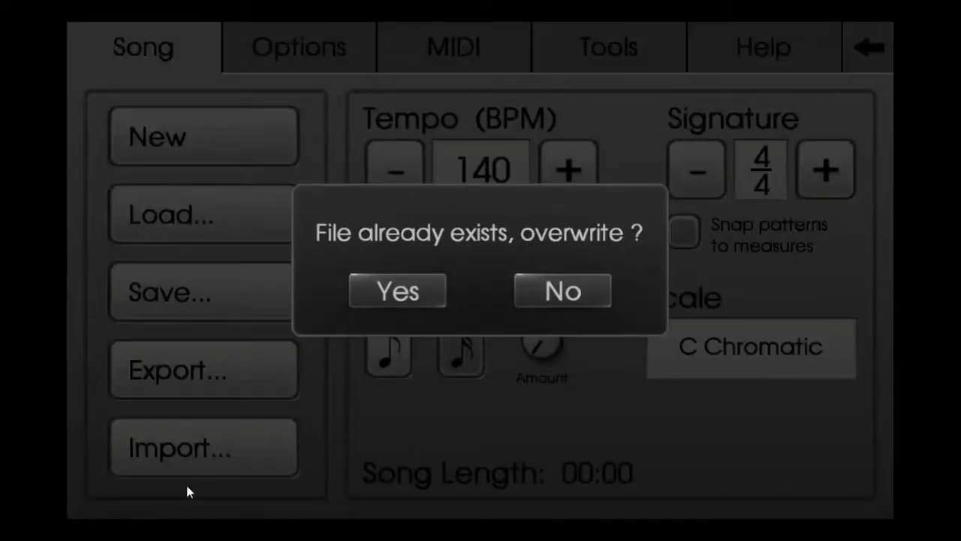
{"action": "left_click", "coordinate": [421, 290]}
{"action": "left_click", "coordinate": [192, 502]}
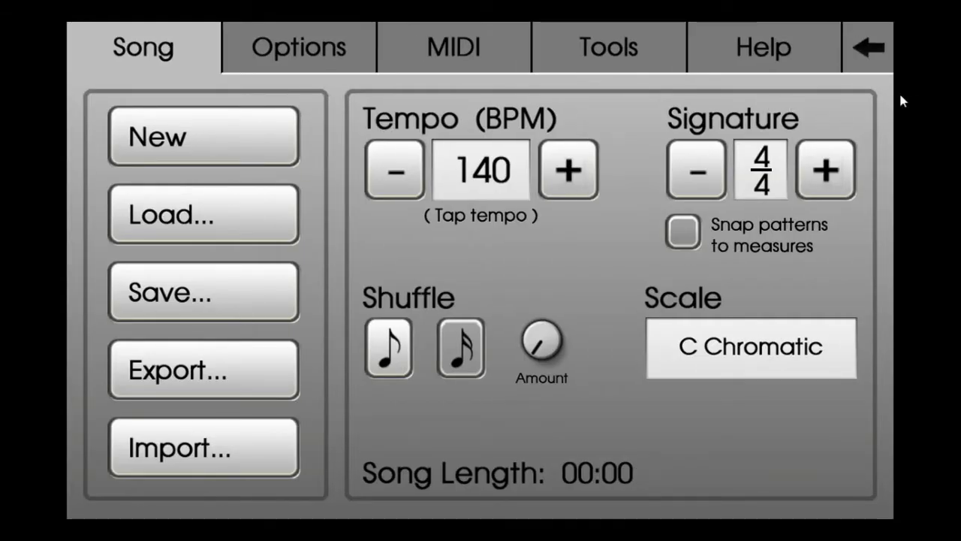
{"action": "left_click", "coordinate": [174, 230]}
{"action": "left_click", "coordinate": [351, 342]}
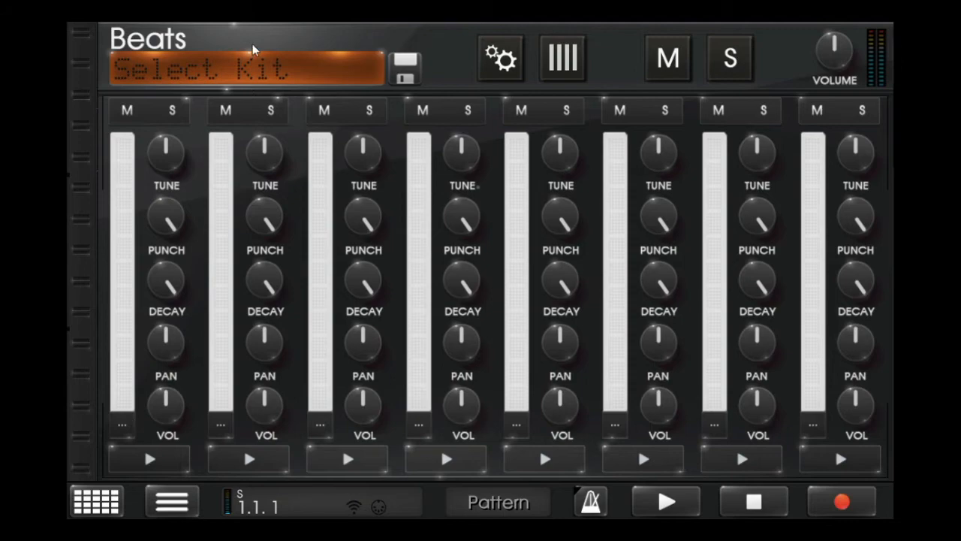
- Load the Kendrick Beats kit into the Beats drum machine
{"action": "left_click", "coordinate": [346, 71]}
{"action": "scroll", "coordinate": [362, 214], "scroll_direction": "down", "scroll_amount": 5}
{"action": "scroll", "coordinate": [322, 241], "scroll_direction": "up", "scroll_amount": 3}
{"action": "double_click", "coordinate": [279, 272]}
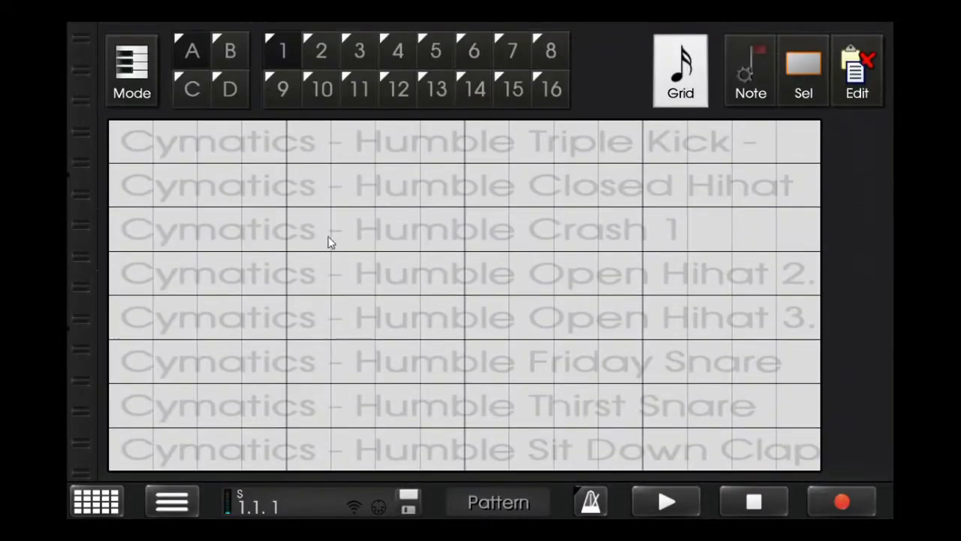
- Set the Beats pattern grid to 4x whole notes and grow the pattern to 4 measures
{"action": "left_click", "coordinate": [668, 101]}
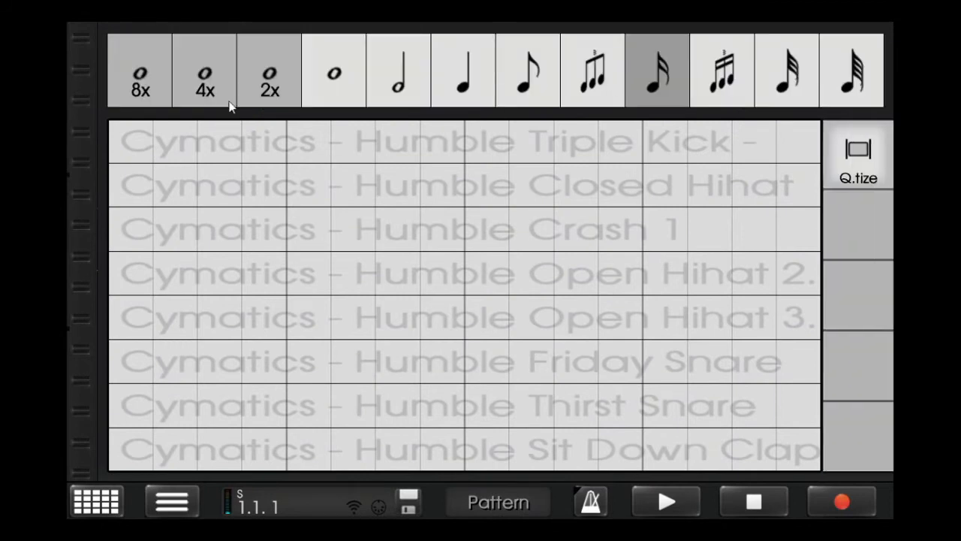
{"action": "left_click", "coordinate": [230, 101]}
{"action": "left_click", "coordinate": [428, 290]}
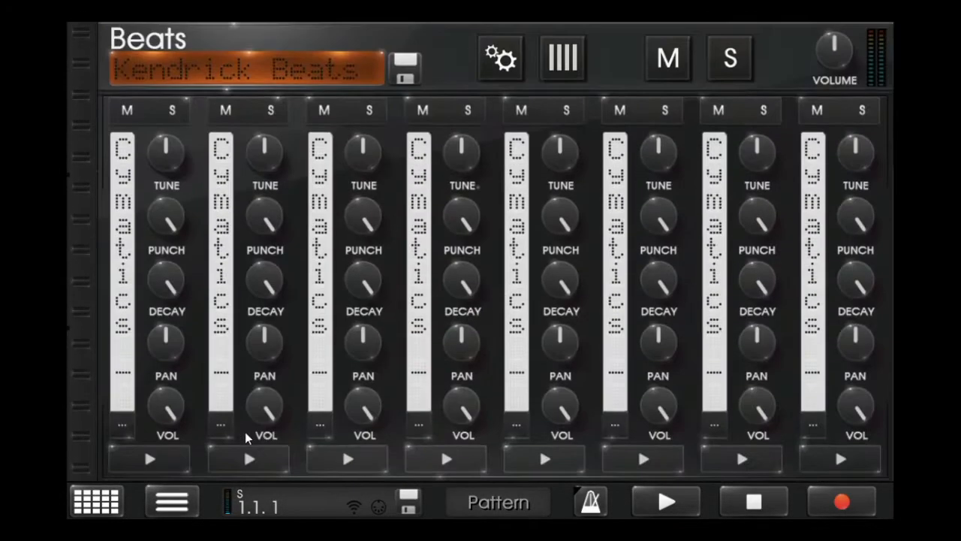
- Browse the sample folders and replace the second drum channel's sample with the 808 HiHats sample
{"action": "left_click", "coordinate": [230, 431]}
{"action": "left_click", "coordinate": [171, 86]}
{"action": "left_click", "coordinate": [220, 136]}
{"action": "left_click", "coordinate": [278, 219]}
{"action": "scroll", "coordinate": [351, 310], "scroll_direction": "down", "scroll_amount": 10}
{"action": "scroll", "coordinate": [279, 290], "scroll_direction": "down", "scroll_amount": 5}
{"action": "scroll", "coordinate": [279, 289], "scroll_direction": "up", "scroll_amount": 4}
{"action": "scroll", "coordinate": [278, 289], "scroll_direction": "down", "scroll_amount": 10}
{"action": "scroll", "coordinate": [279, 290], "scroll_direction": "up", "scroll_amount": 12}
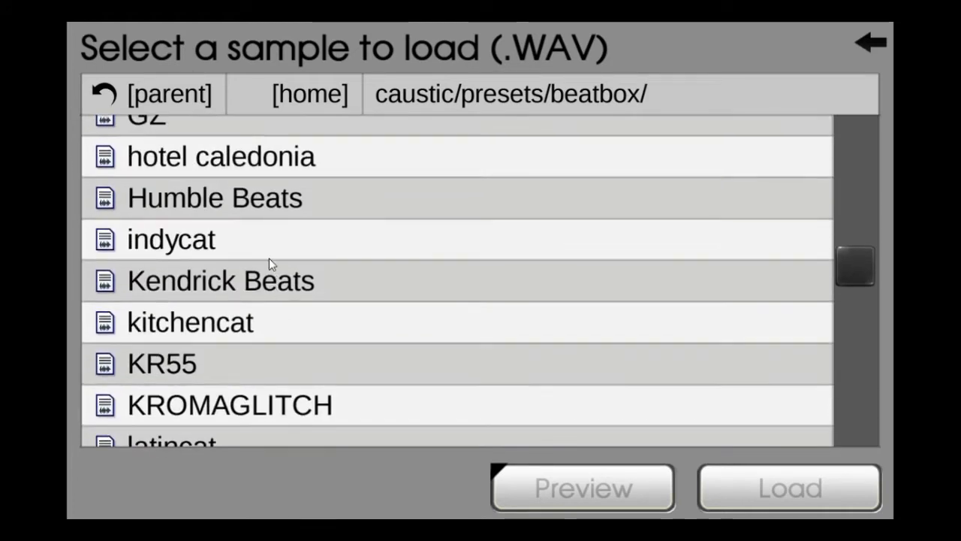
{"action": "left_click", "coordinate": [273, 215]}
{"action": "key", "text": "Escape"}
{"action": "key", "text": "Escape"}
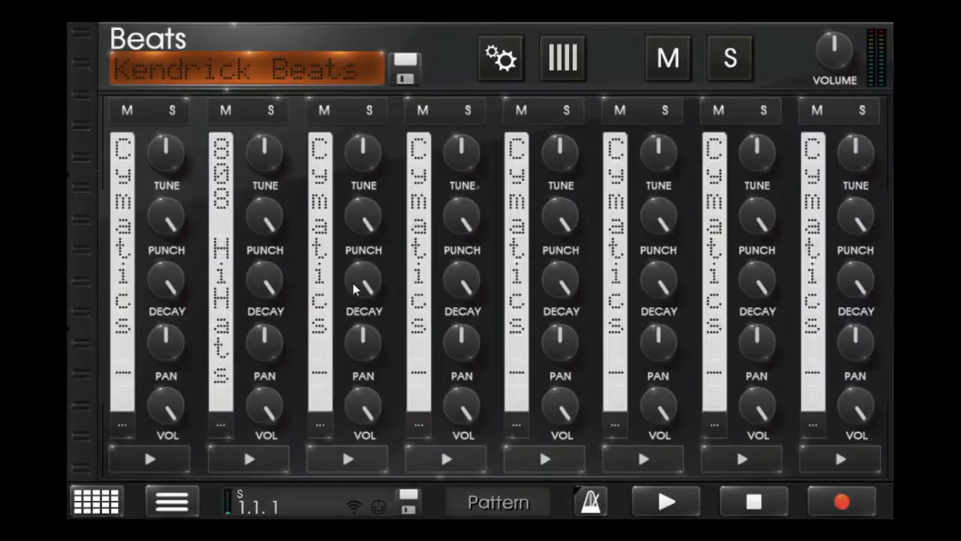
{"action": "scroll", "coordinate": [333, 384], "scroll_direction": "down", "scroll_amount": 3}
{"action": "scroll", "coordinate": [341, 354], "scroll_direction": "up", "scroll_amount": 3}
{"action": "scroll", "coordinate": [340, 333], "scroll_direction": "down", "scroll_amount": 3}
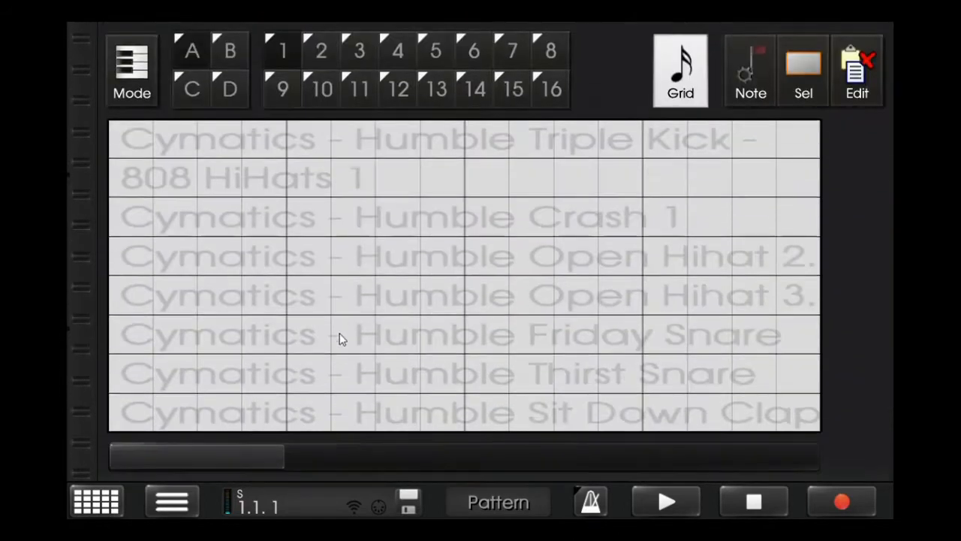
{"action": "left_click", "coordinate": [146, 177]}
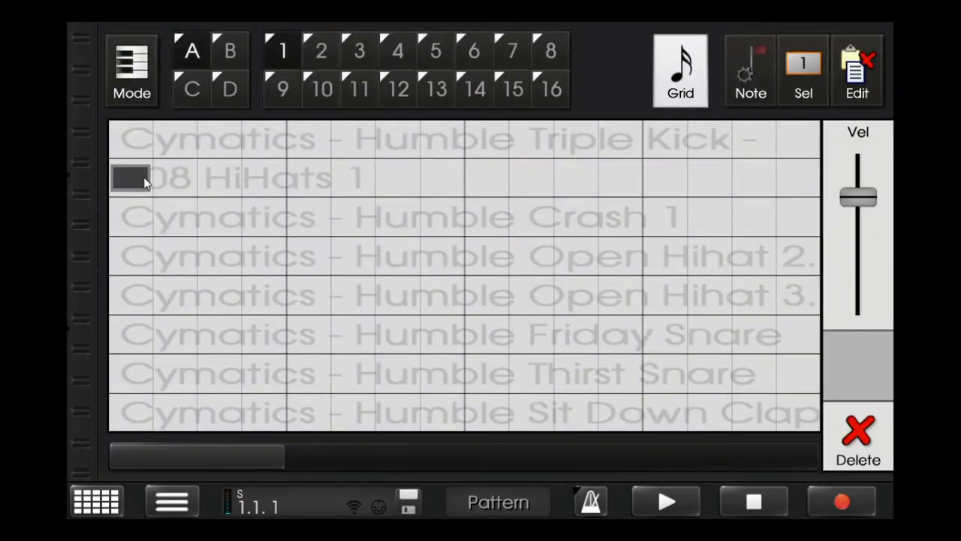
{"action": "left_click", "coordinate": [681, 80]}
{"action": "key", "text": "Escape"}
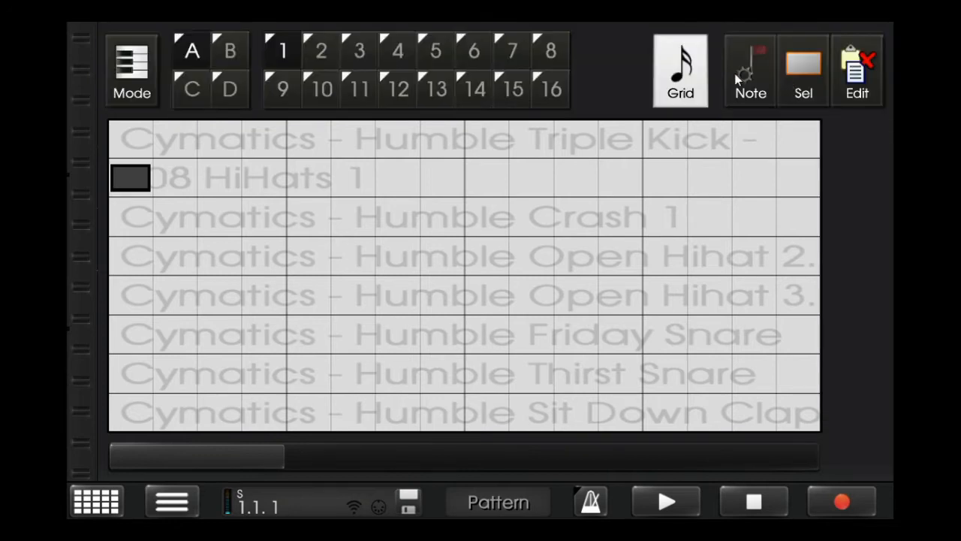
{"action": "left_click", "coordinate": [796, 75]}
{"action": "left_click", "coordinate": [859, 437]}
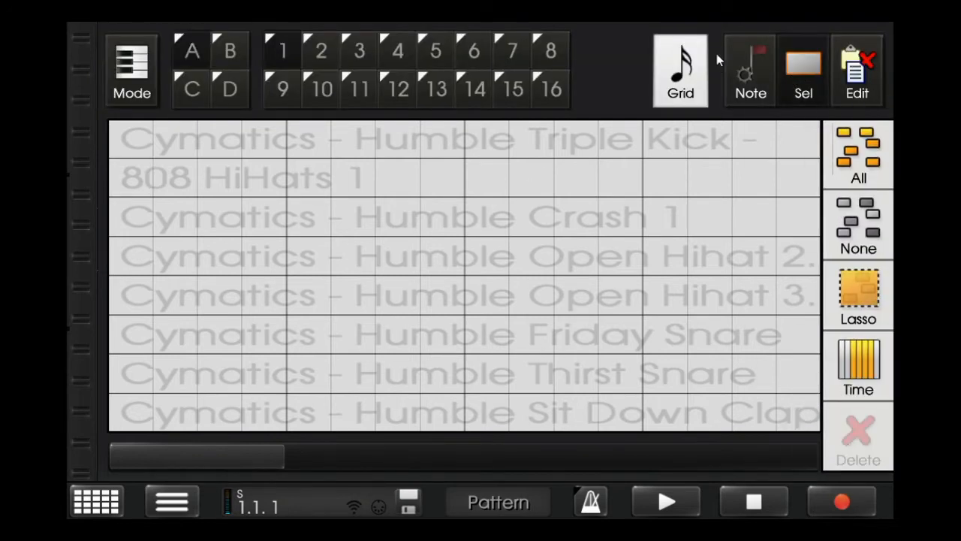
- Set the grid to sixty-fourth notes and place 808 HiHats hits on the four beats of measure 1
{"action": "left_click", "coordinate": [695, 72]}
{"action": "left_click", "coordinate": [835, 64]}
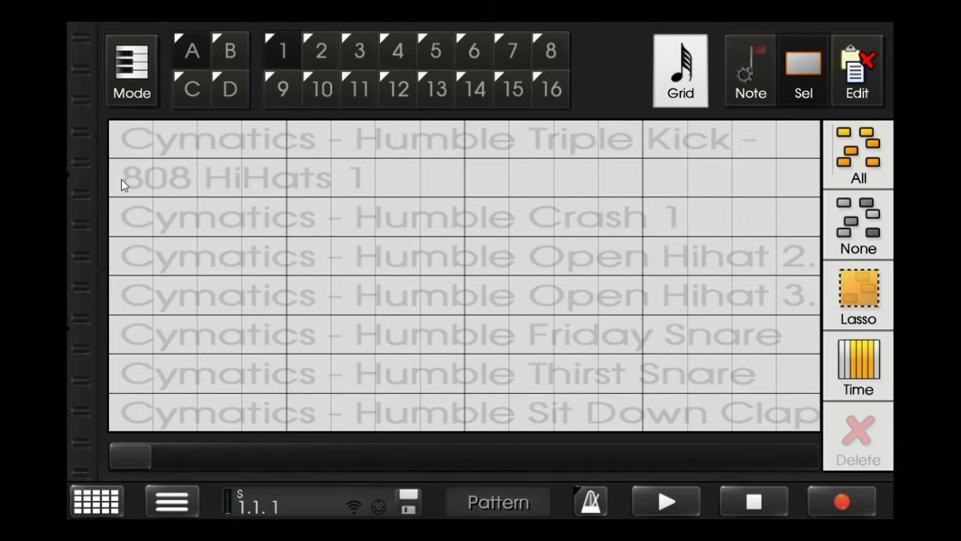
{"action": "left_click", "coordinate": [665, 75]}
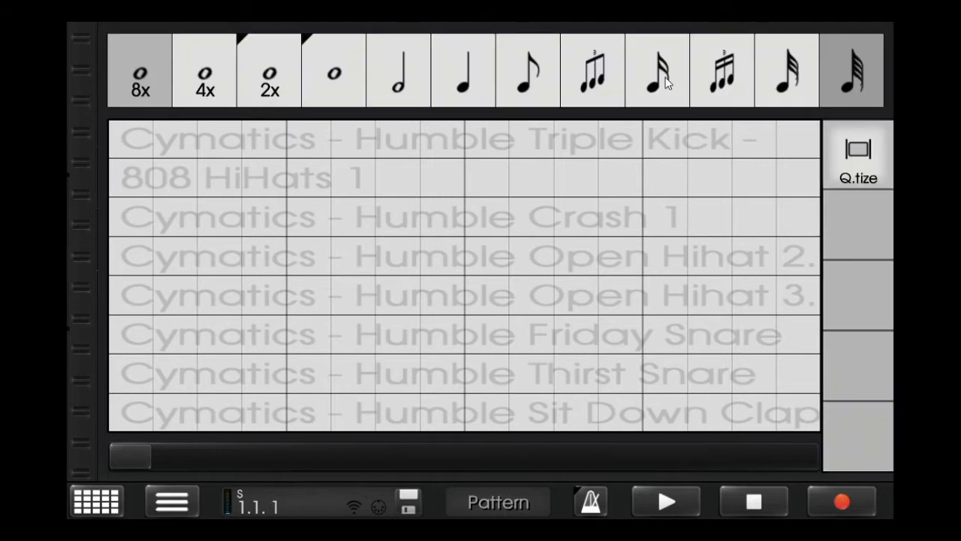
{"action": "left_click", "coordinate": [880, 58]}
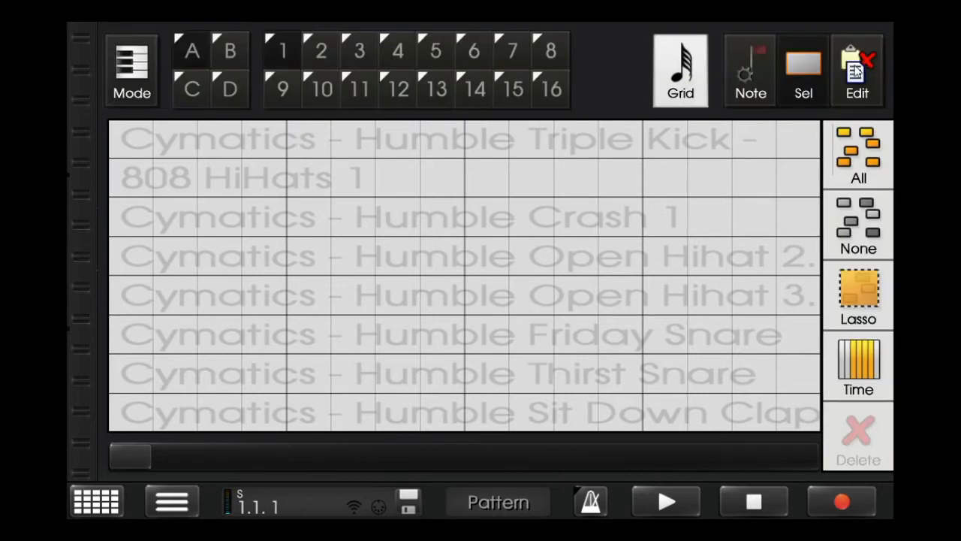
{"action": "left_click", "coordinate": [143, 192]}
{"action": "left_click_drag", "start_coordinate": [138, 455], "coordinate": [290, 458]}
{"action": "left_click", "coordinate": [290, 170]}
- Add three hi-hat hits on consecutive sixteenths at the start of measure 2 and play the pattern
{"action": "left_click", "coordinate": [497, 179]}
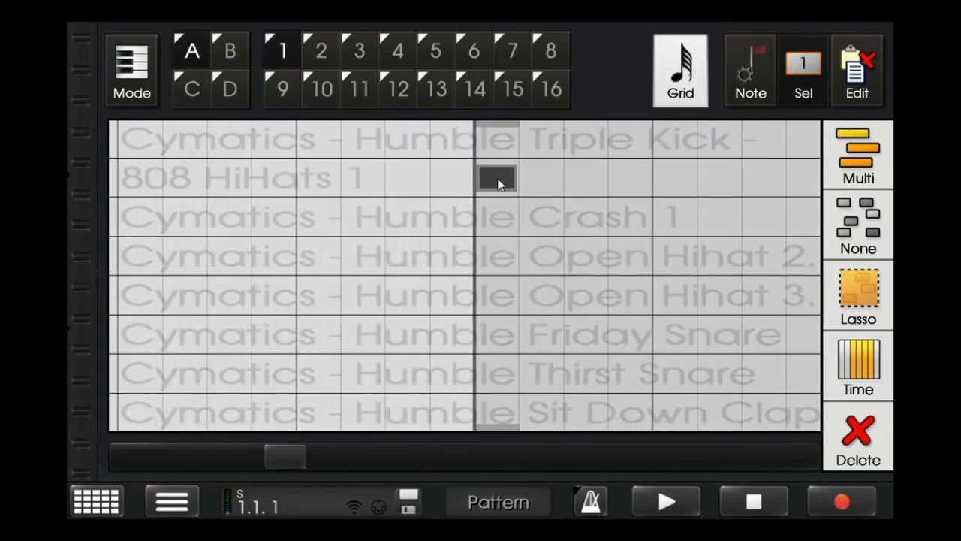
{"action": "left_click", "coordinate": [662, 180]}
{"action": "left_click_drag", "start_coordinate": [281, 469], "coordinate": [331, 455]}
{"action": "left_click", "coordinate": [557, 180]}
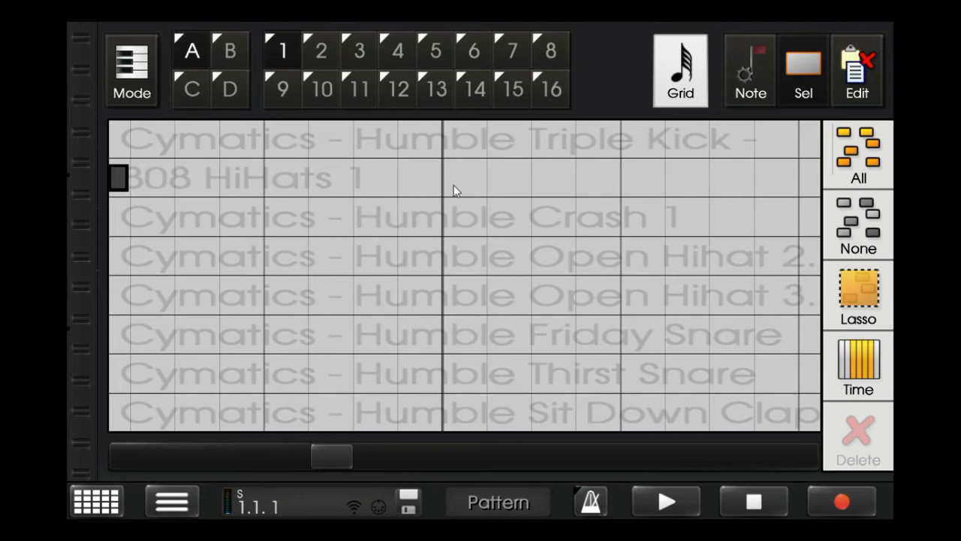
{"action": "left_click", "coordinate": [666, 501]}
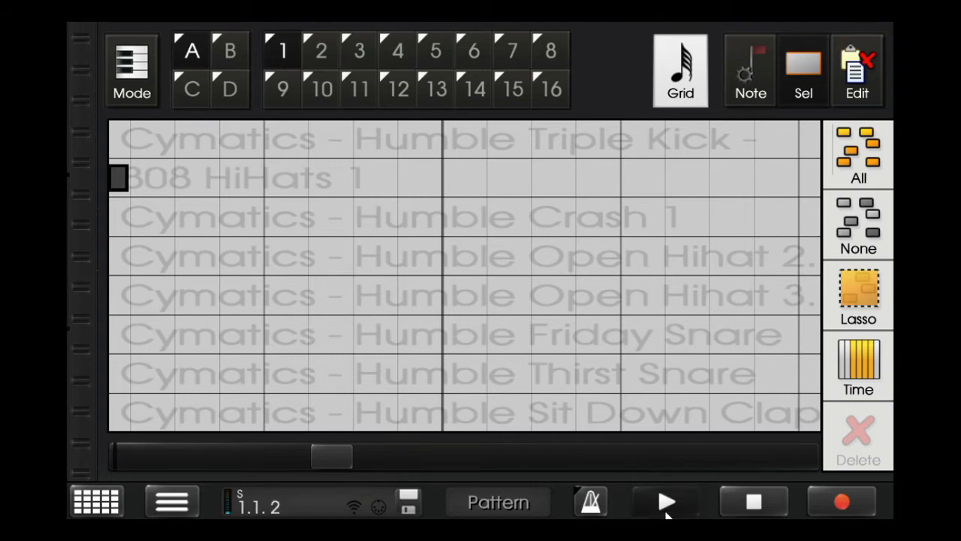
{"action": "left_click", "coordinate": [736, 509]}
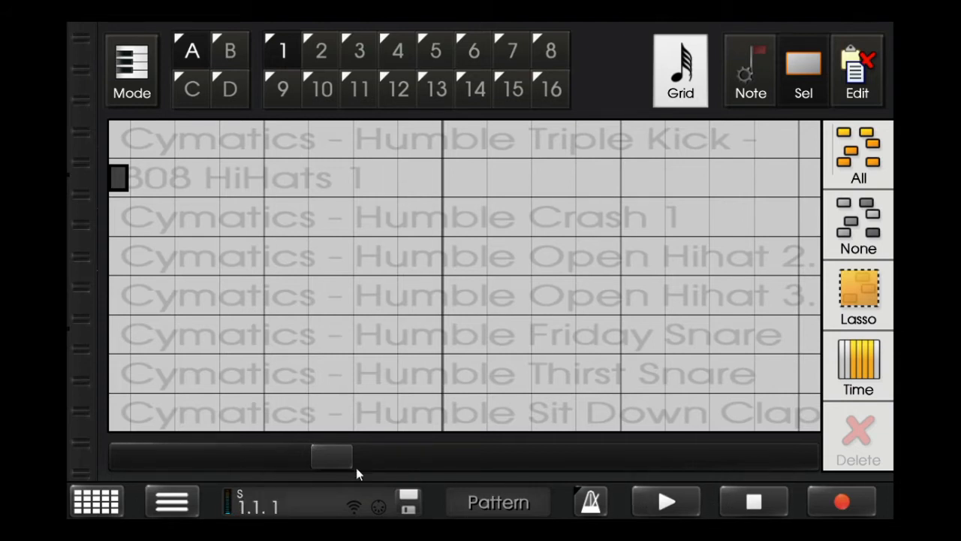
- Add hi-hat hits at the start and at the halfway point of beat 2 in measure 2
{"action": "left_click", "coordinate": [466, 185]}
{"action": "left_click", "coordinate": [631, 181]}
{"action": "left_click_drag", "start_coordinate": [328, 460], "coordinate": [378, 452]}
{"action": "left_click", "coordinate": [654, 490]}
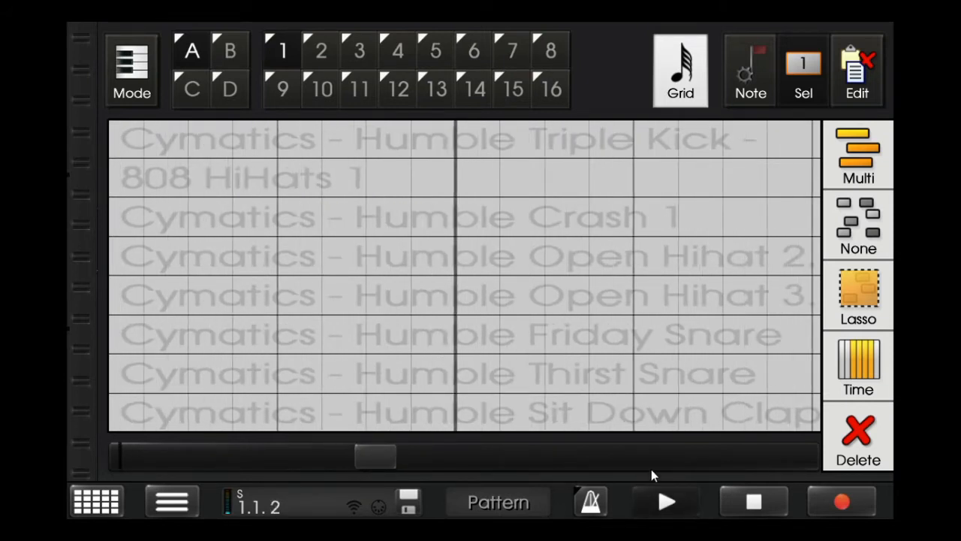
{"action": "key", "text": "Tab"}
{"action": "left_click", "coordinate": [718, 77]}
{"action": "key", "text": "Tab"}
{"action": "left_click", "coordinate": [736, 512]}
{"action": "mouse_move", "coordinate": [377, 465]}
{"action": "left_mouse_down"}
{"action": "mouse_move", "coordinate": [343, 465]}
{"action": "mouse_move", "coordinate": [361, 463]}
{"action": "left_mouse_up"}
{"action": "left_click_drag", "start_coordinate": [260, 180], "coordinate": [423, 178]}
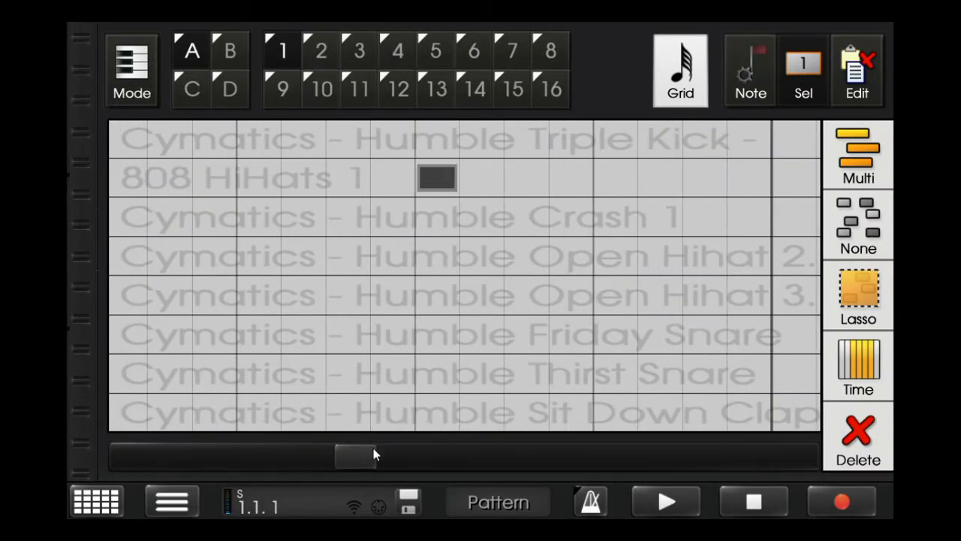
- Add four hi-hat hits on consecutive sixteenths from beat 3 of measure 2
{"action": "left_click_drag", "start_coordinate": [373, 454], "coordinate": [390, 450]}
{"action": "left_click", "coordinate": [251, 178]}
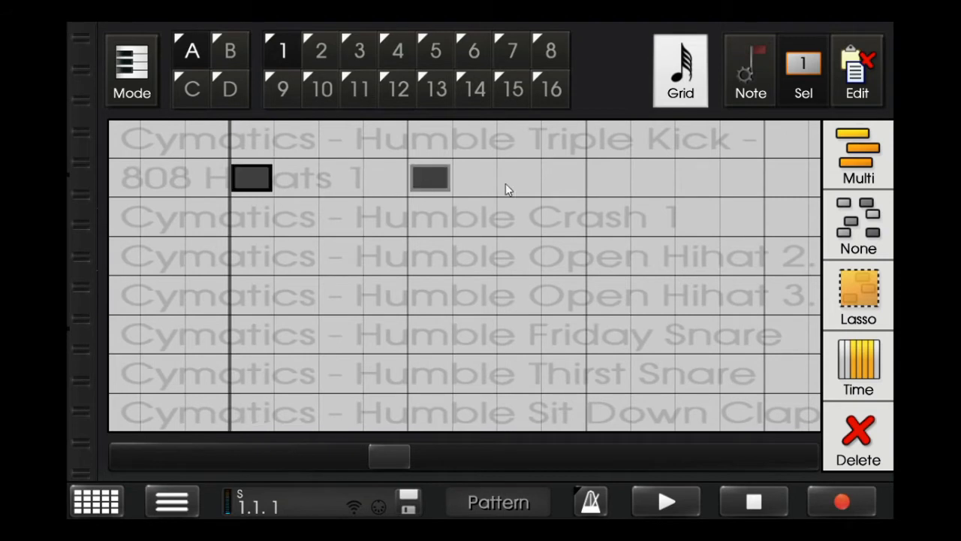
{"action": "left_click", "coordinate": [608, 178]}
{"action": "left_click_drag", "start_coordinate": [398, 464], "coordinate": [417, 452]}
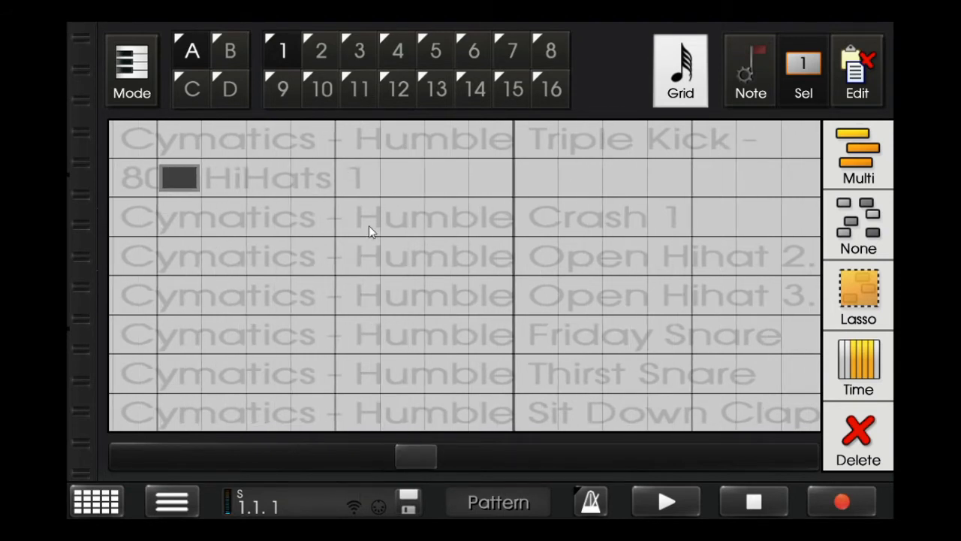
- Play the pattern back and review the measure 2 hi-hat hits on a sixteenth-note grid
{"action": "left_click", "coordinate": [685, 508]}
{"action": "left_click", "coordinate": [679, 100]}
{"action": "left_click", "coordinate": [218, 63]}
{"action": "left_click", "coordinate": [685, 102]}
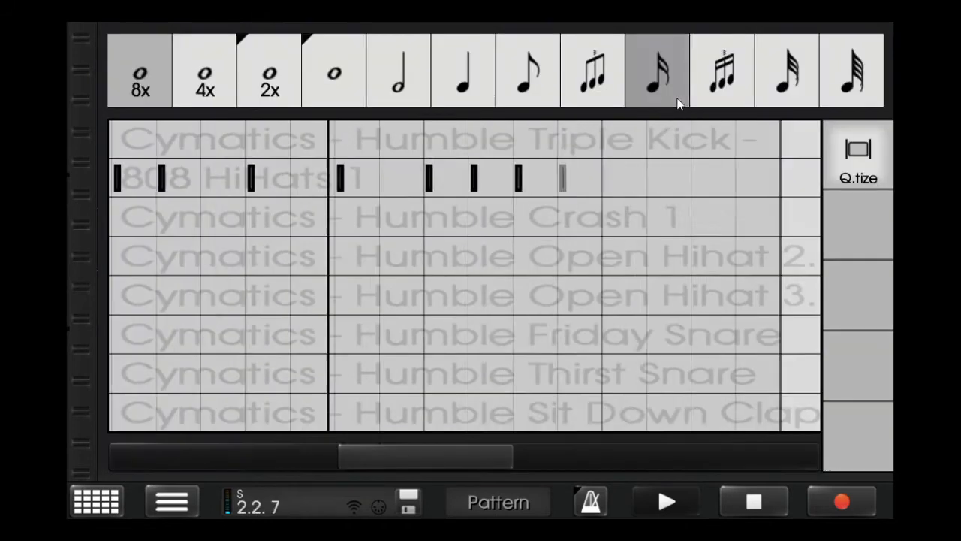
{"action": "left_click", "coordinate": [678, 98]}
{"action": "left_click", "coordinate": [697, 61]}
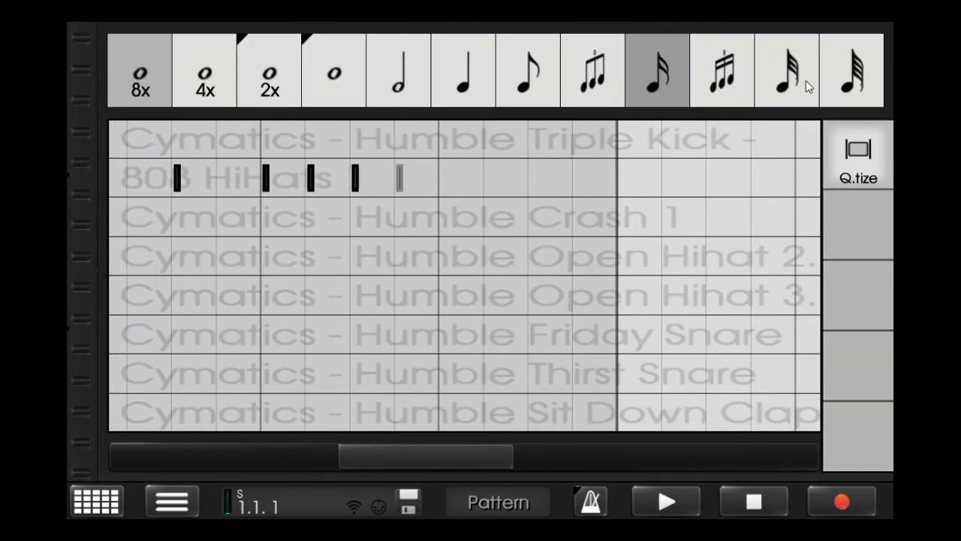
{"action": "left_click", "coordinate": [864, 52]}
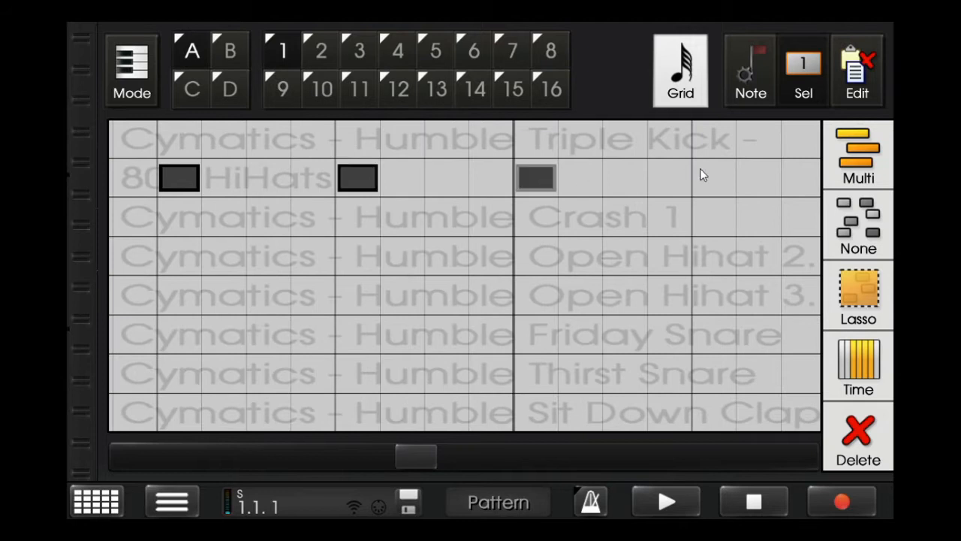
- Fill beat 4 of measure 2 with sixteenth-spaced hi-hat hits and play the pattern on the 4x whole-note grid
{"action": "left_click_drag", "start_coordinate": [443, 453], "coordinate": [448, 453]}
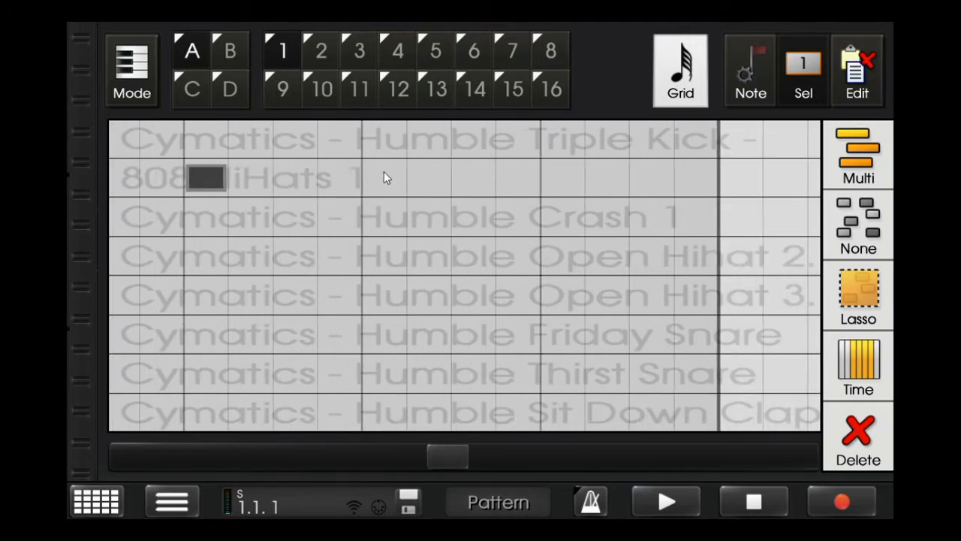
{"action": "left_click", "coordinate": [680, 72]}
{"action": "left_click", "coordinate": [205, 92]}
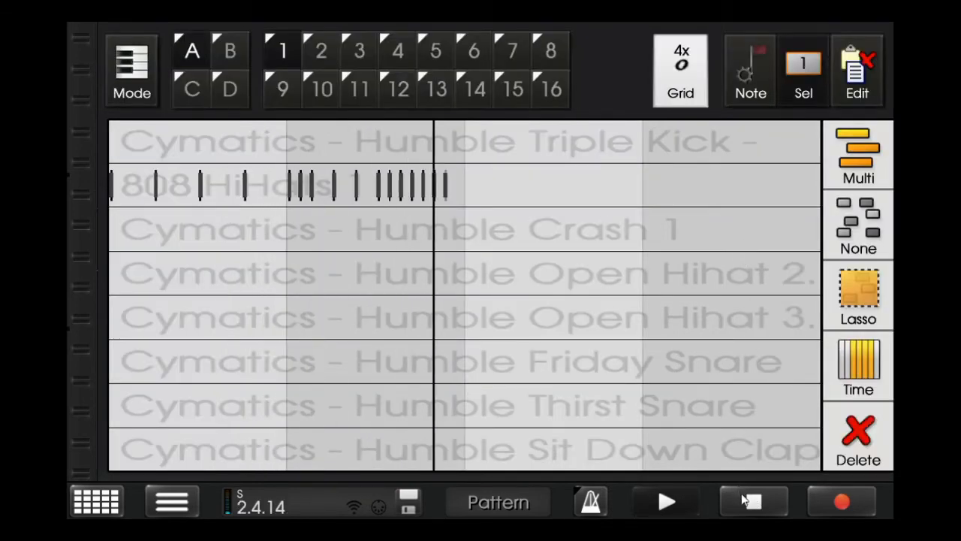
{"action": "left_click", "coordinate": [753, 500]}
{"action": "left_click", "coordinate": [691, 92]}
{"action": "left_click", "coordinate": [796, 91]}
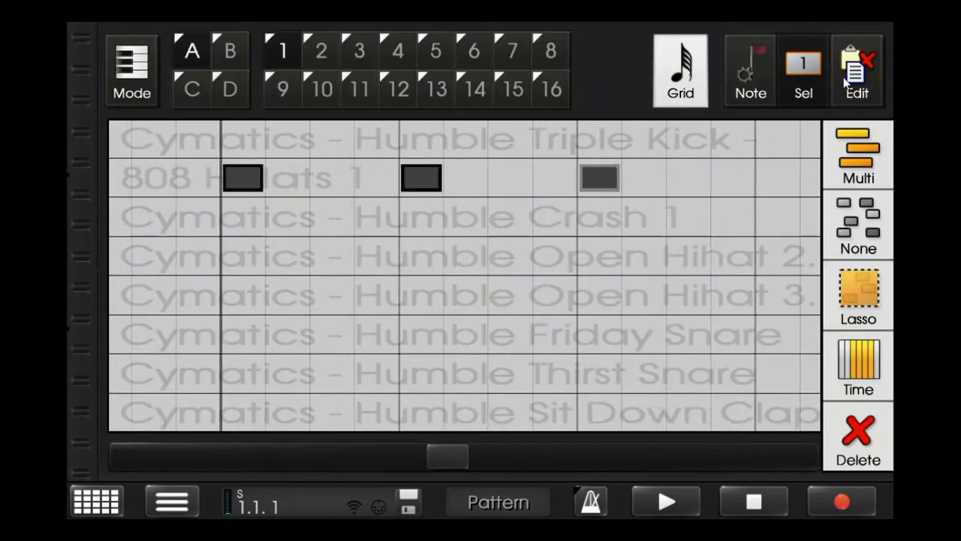
- Select all the hi-hat hits and raise their velocity to maximum
{"action": "left_click", "coordinate": [858, 175]}
{"action": "left_click", "coordinate": [755, 75]}
{"action": "left_click_drag", "start_coordinate": [858, 196], "coordinate": [858, 178]}
{"action": "left_click", "coordinate": [860, 154]}
- Copy the hi-hat hits of measures 1 and 2 into measures 3 and 4
{"action": "left_click", "coordinate": [682, 75]}
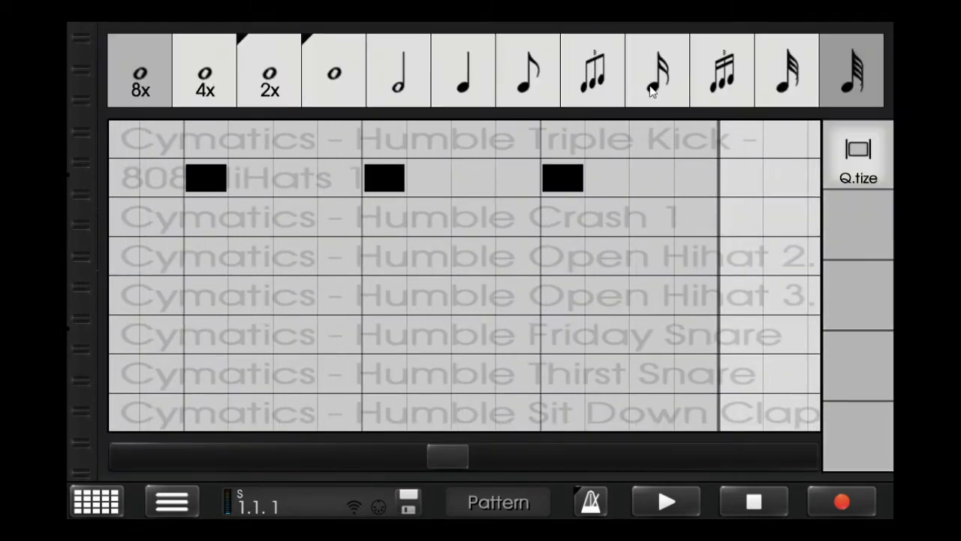
{"action": "left_click", "coordinate": [210, 84]}
{"action": "left_click", "coordinate": [871, 157]}
{"action": "left_click", "coordinate": [873, 67]}
{"action": "left_click", "coordinate": [867, 291]}
{"action": "left_click", "coordinate": [864, 351]}
{"action": "left_click", "coordinate": [816, 91]}
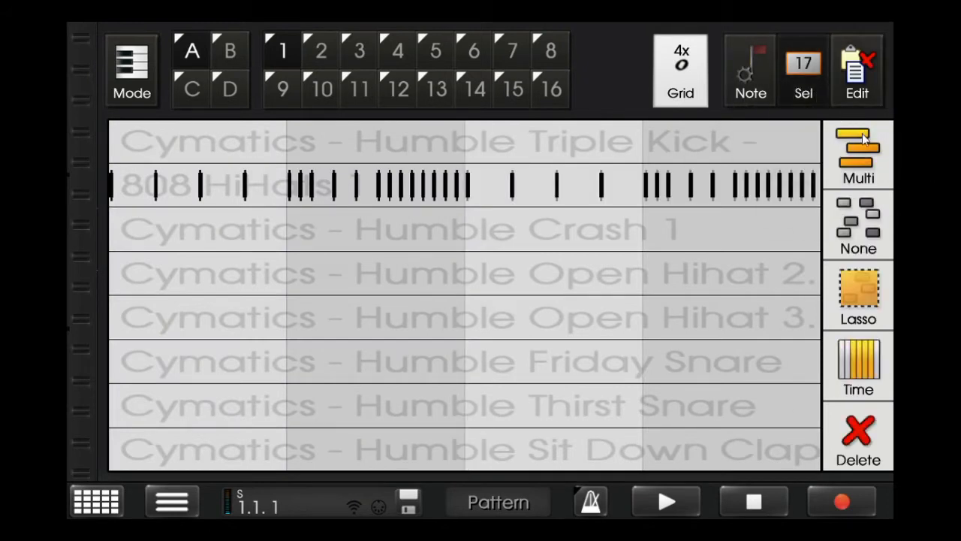
{"action": "left_click", "coordinate": [862, 142]}
- Add a sixty-fourth-note hi-hat hit half a beat into measure 3
{"action": "left_click", "coordinate": [681, 71]}
{"action": "left_click", "coordinate": [783, 70]}
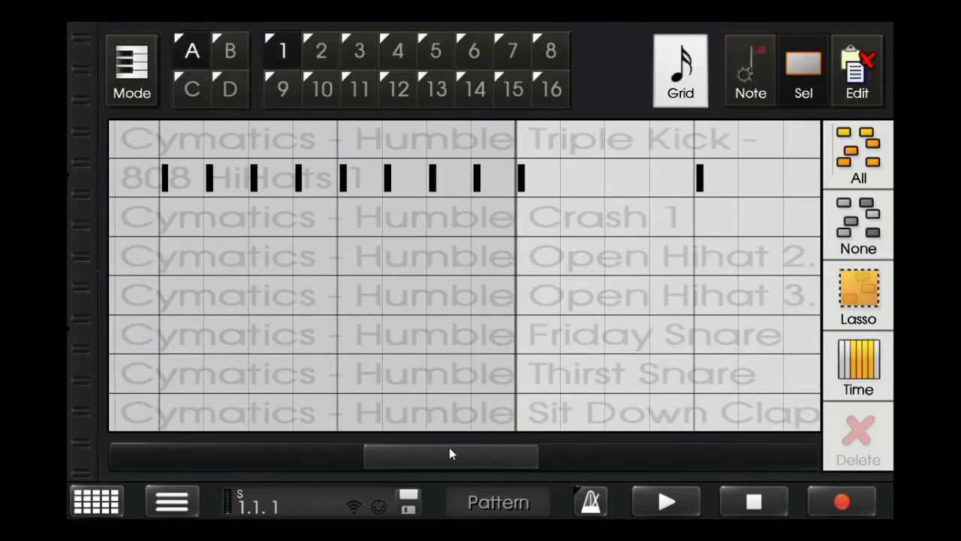
{"action": "left_click", "coordinate": [610, 172]}
{"action": "left_click", "coordinate": [687, 86]}
{"action": "left_click", "coordinate": [879, 62]}
{"action": "mouse_move", "coordinate": [467, 467]}
{"action": "left_mouse_down"}
{"action": "mouse_move", "coordinate": [495, 455]}
{"action": "mouse_move", "coordinate": [481, 459]}
{"action": "left_mouse_up"}
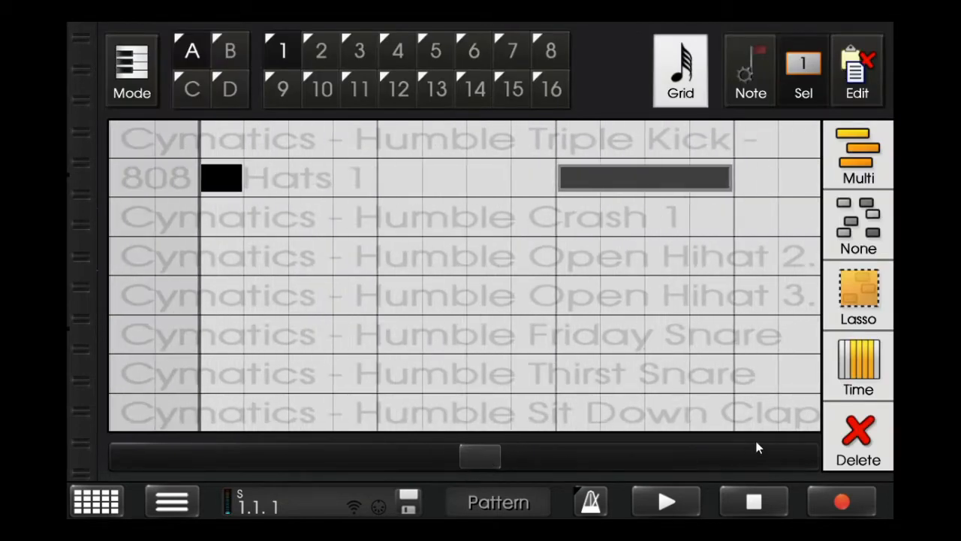
{"action": "left_click", "coordinate": [858, 440]}
{"action": "left_click", "coordinate": [662, 499]}
{"action": "left_click", "coordinate": [593, 184]}
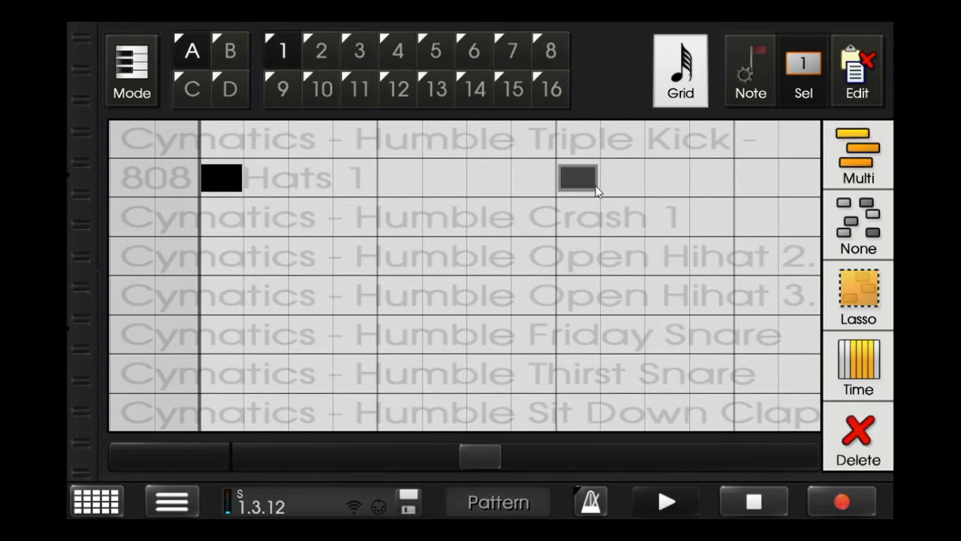
- Raise the new measure 3 hi-hat hit's velocity to maximum and show the whole pattern on the 4x whole-note grid
{"action": "left_click", "coordinate": [732, 93]}
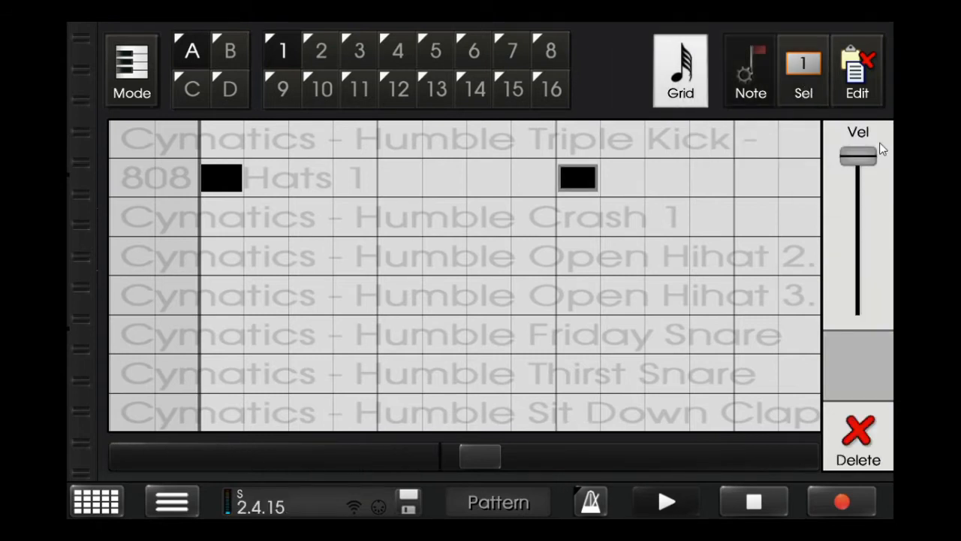
{"action": "left_click", "coordinate": [804, 77]}
{"action": "left_click", "coordinate": [858, 226]}
{"action": "left_click", "coordinate": [698, 90]}
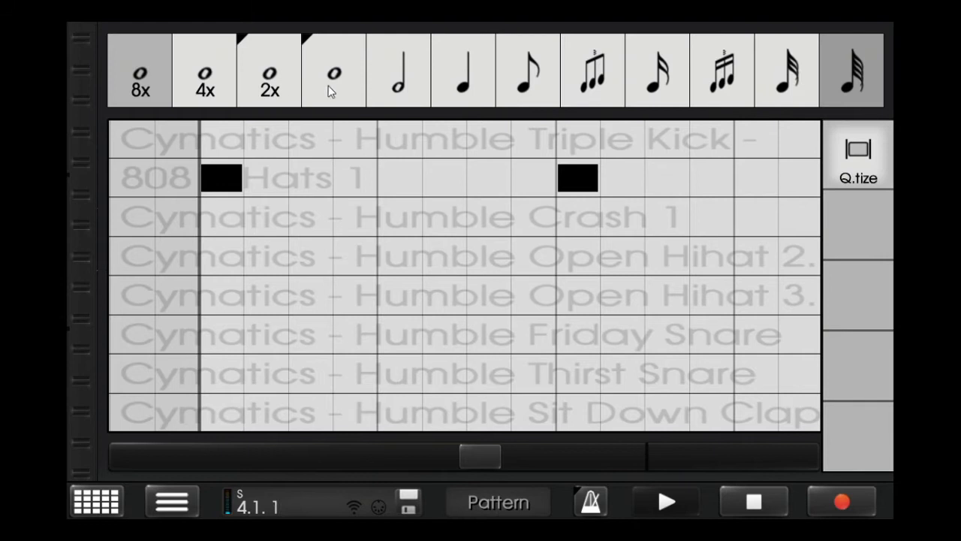
{"action": "left_click", "coordinate": [214, 92]}
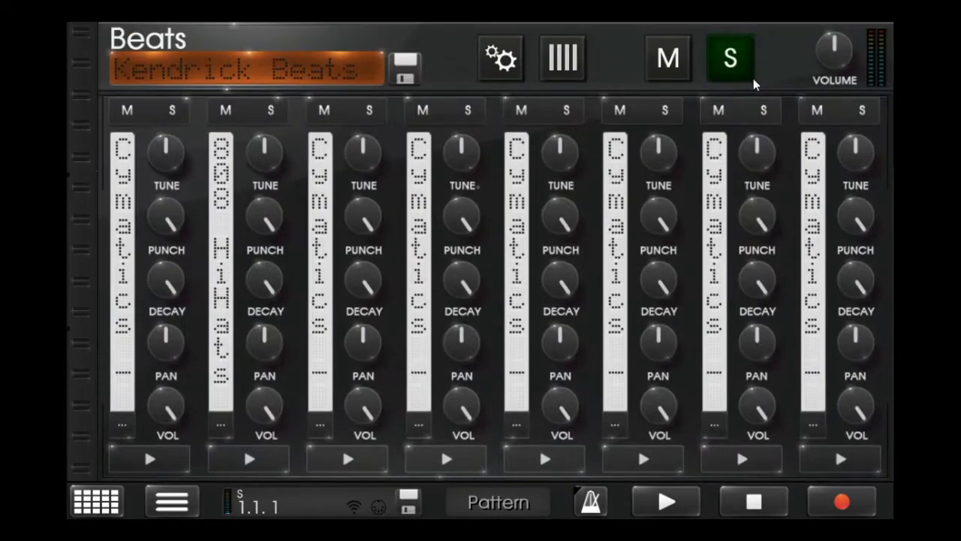
- Set the grid to sixteenth notes and place a Humble Crash 1 hit at the start of the pattern
{"action": "left_click", "coordinate": [753, 78]}
{"action": "left_click_drag", "start_coordinate": [832, 54], "coordinate": [877, 54]}
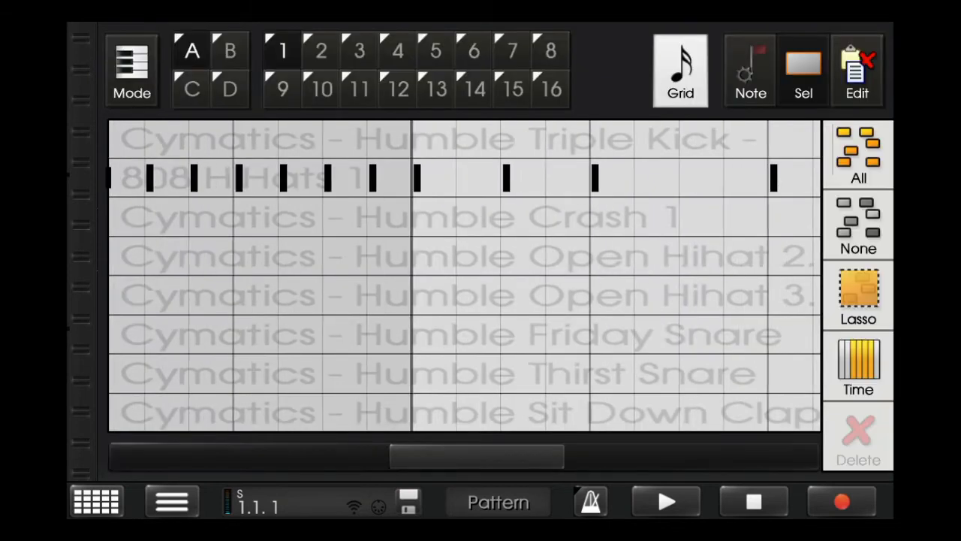
{"action": "left_click", "coordinate": [231, 463]}
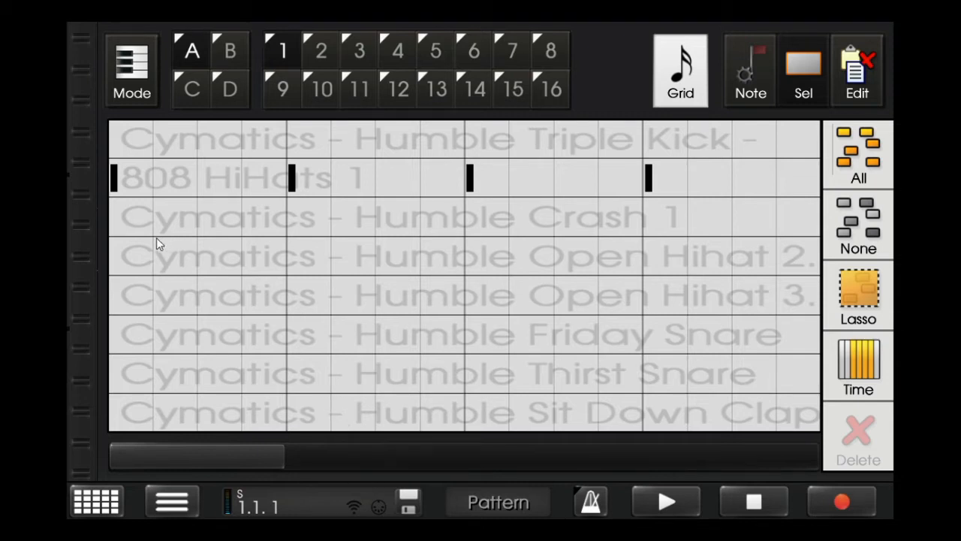
{"action": "left_click", "coordinate": [118, 214]}
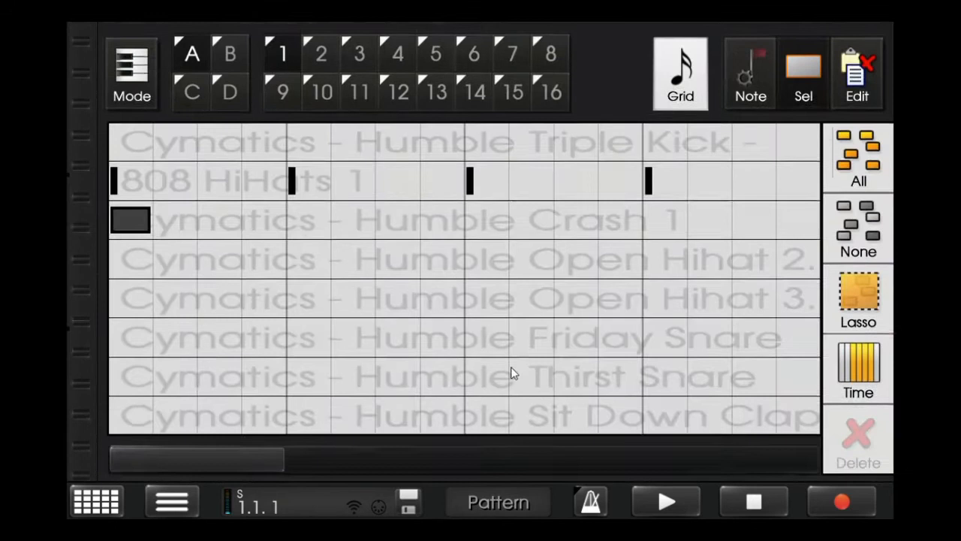
- Lower the third drum channel's crash volume to about its midpoint
{"action": "scroll", "coordinate": [512, 368], "scroll_direction": "up", "scroll_amount": 5}
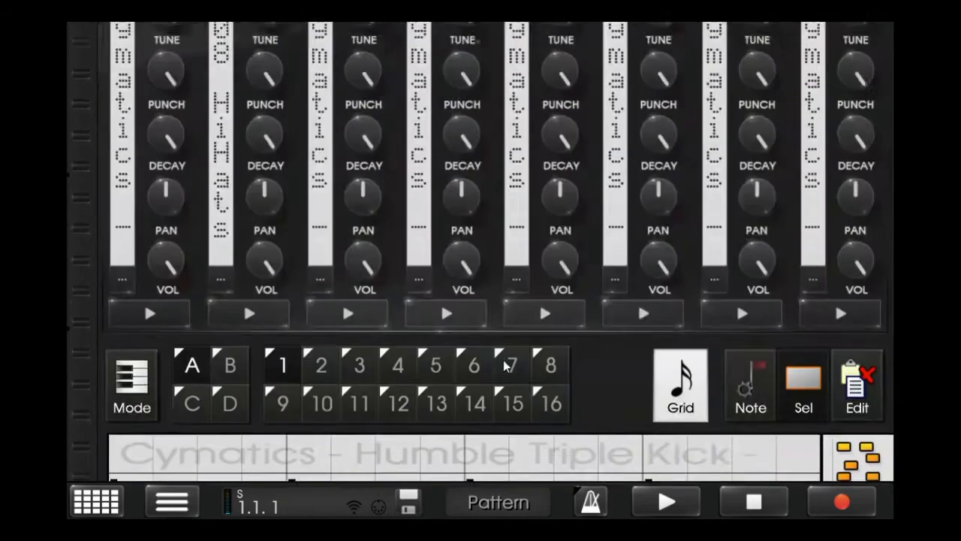
{"action": "left_click_drag", "start_coordinate": [368, 415], "coordinate": [289, 482]}
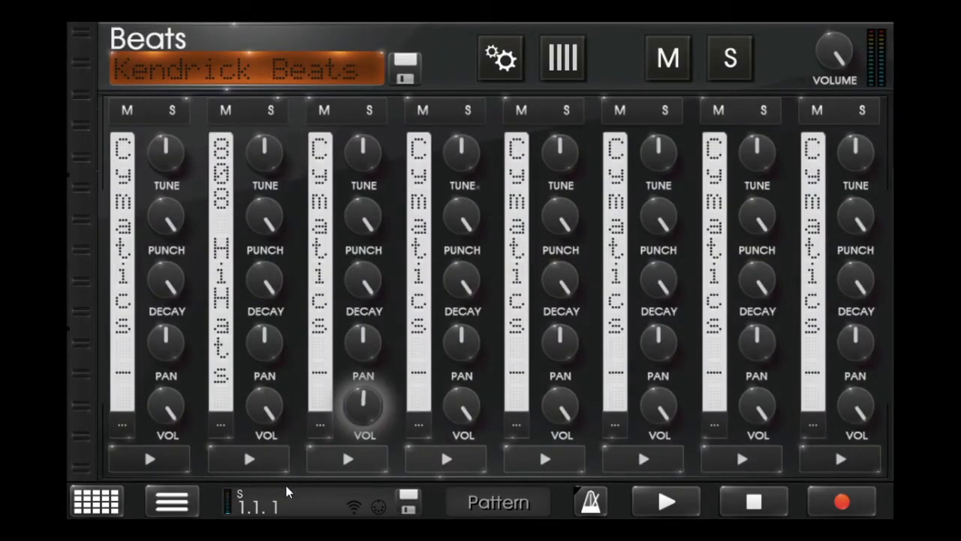
{"action": "scroll", "coordinate": [368, 437], "scroll_direction": "down", "scroll_amount": 5}
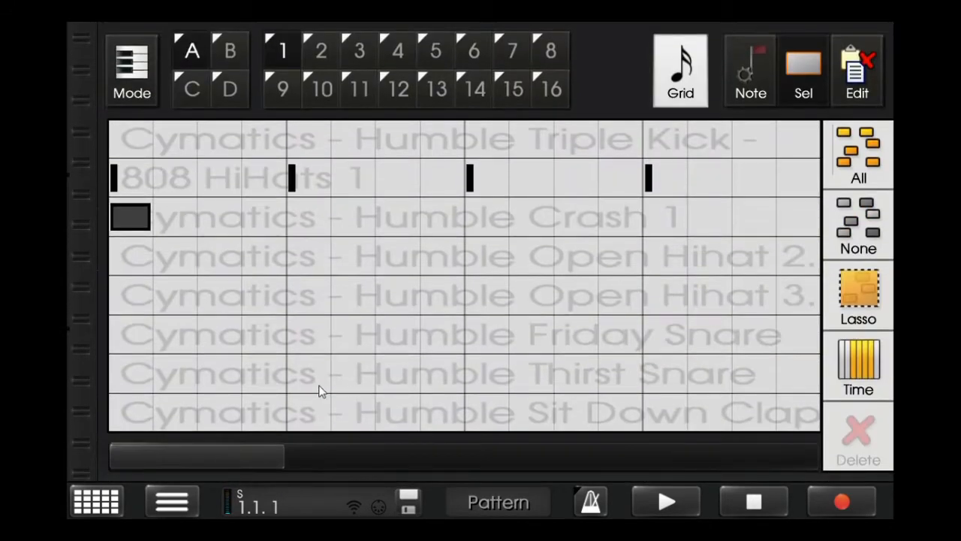
- Place a Humble Open Hihat 2 hit on beat 2 of measure 1 and a Humble Crash 1 hit at the start of measure 3
{"action": "left_click_drag", "start_coordinate": [300, 295], "coordinate": [298, 254]}
{"action": "left_click_drag", "start_coordinate": [255, 458], "coordinate": [527, 428]}
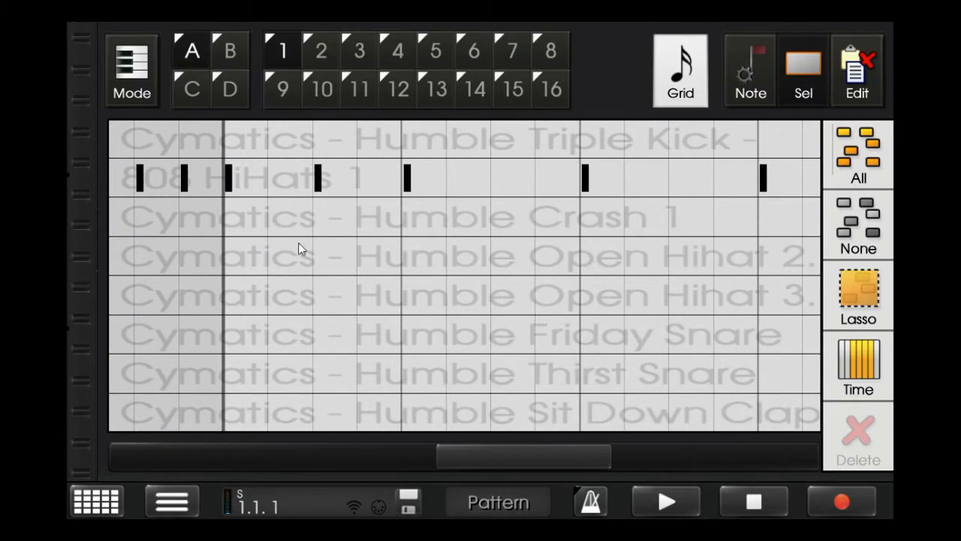
{"action": "left_click", "coordinate": [681, 97]}
{"action": "left_click", "coordinate": [681, 96]}
{"action": "left_click", "coordinate": [250, 223]}
- Place a Humble Open Hihat 3 hit on beat 2 of measure 3
{"action": "left_click_drag", "start_coordinate": [527, 457], "coordinate": [511, 385]}
{"action": "left_click", "coordinate": [485, 294]}
{"action": "left_click", "coordinate": [485, 295]}
- Lower the third drum channel's decay slightly and start playback of the pattern
{"action": "scroll", "coordinate": [465, 362], "scroll_direction": "up", "scroll_amount": 3}
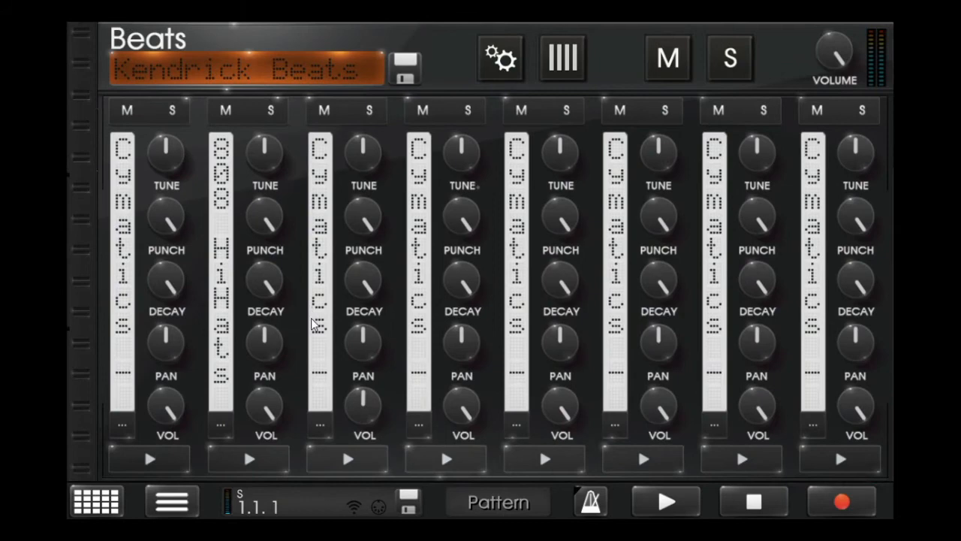
{"action": "scroll", "coordinate": [314, 325], "scroll_direction": "down", "scroll_amount": 3}
{"action": "left_click_drag", "start_coordinate": [475, 455], "coordinate": [160, 449]}
{"action": "scroll", "coordinate": [293, 382], "scroll_direction": "up", "scroll_amount": 3}
{"action": "scroll", "coordinate": [294, 379], "scroll_direction": "down", "scroll_amount": 3}
{"action": "scroll", "coordinate": [295, 386], "scroll_direction": "up", "scroll_amount": 3}
{"action": "left_click_drag", "start_coordinate": [374, 270], "coordinate": [373, 279]}
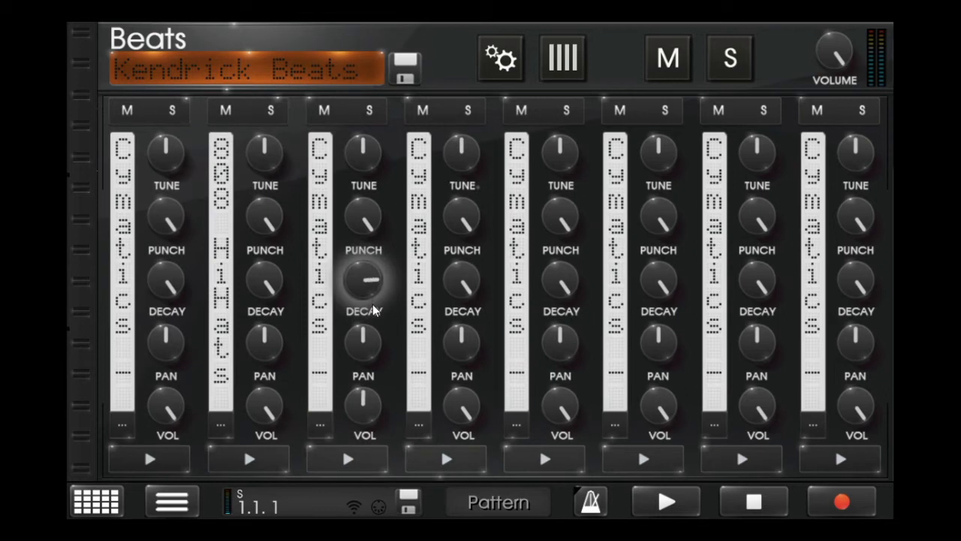
{"action": "left_click", "coordinate": [652, 495]}
{"action": "scroll", "coordinate": [658, 463], "scroll_direction": "down", "scroll_amount": 3}
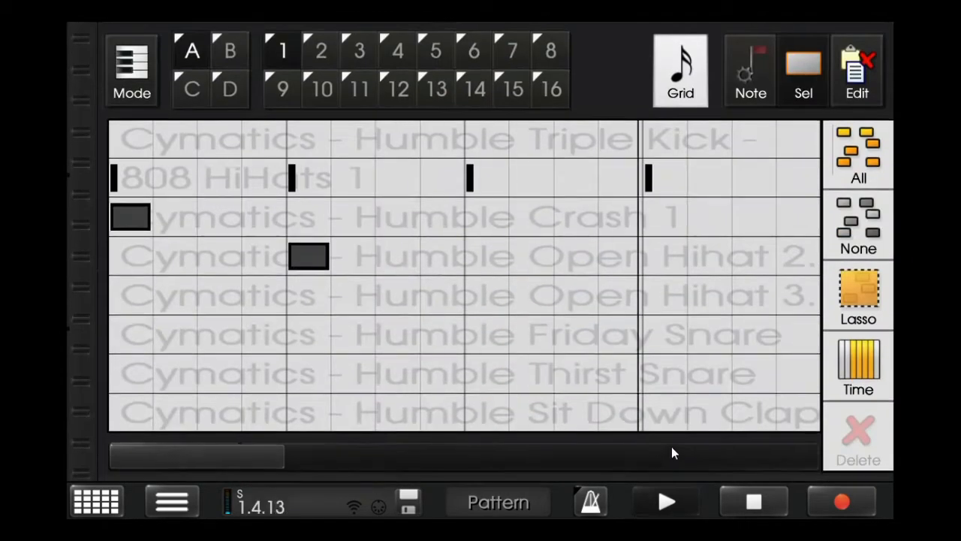
- Show the whole pattern on the 4x whole-note grid and raise every note's velocity to maximum
{"action": "left_click_drag", "start_coordinate": [214, 458], "coordinate": [515, 431]}
{"action": "left_click", "coordinate": [673, 85]}
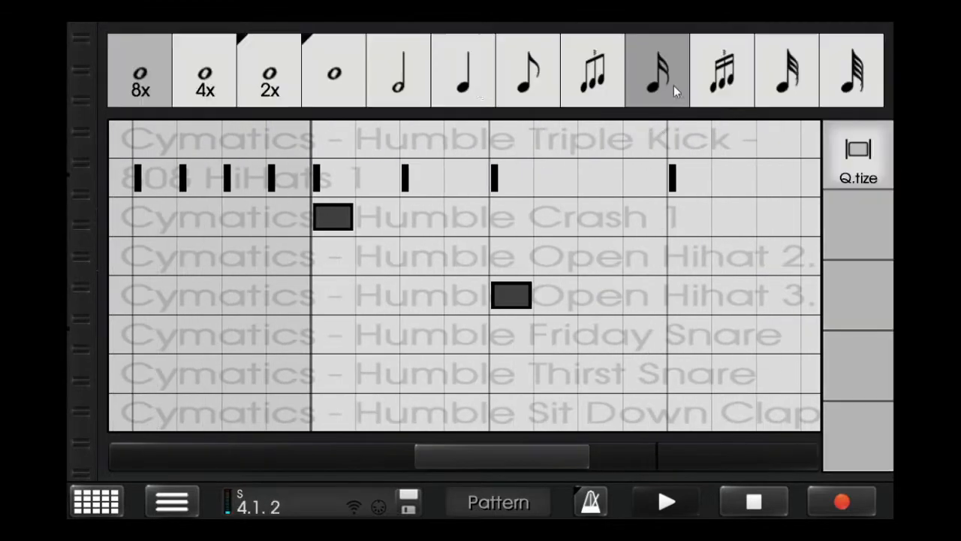
{"action": "left_click", "coordinate": [276, 81]}
{"action": "left_click", "coordinate": [858, 154]}
{"action": "left_click", "coordinate": [852, 155]}
{"action": "left_click", "coordinate": [846, 155]}
{"action": "left_click", "coordinate": [858, 222]}
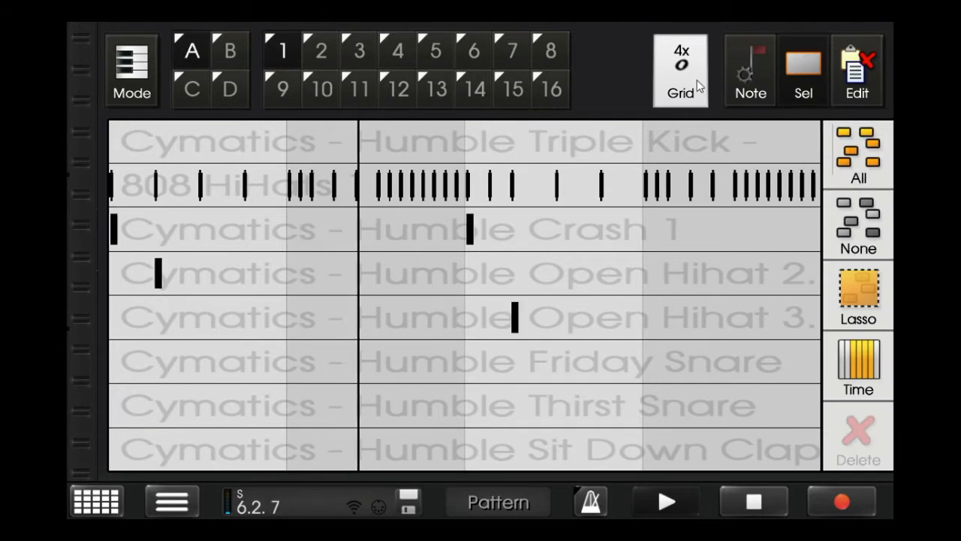
- Return the grid to sixteenth notes and place a Humble Sit Down Clap hit on beat 3 of measure 1
{"action": "left_click", "coordinate": [675, 80]}
{"action": "left_click", "coordinate": [676, 81]}
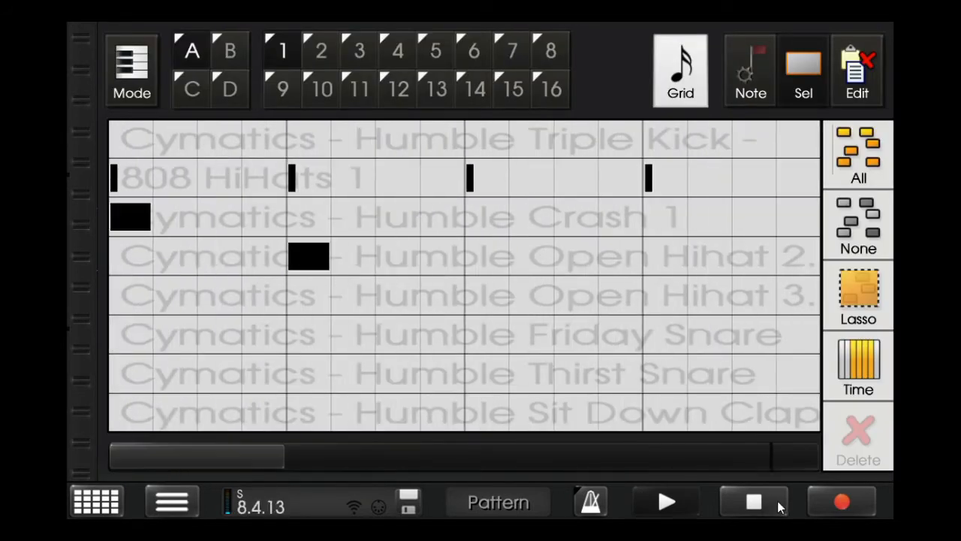
{"action": "left_click", "coordinate": [778, 501]}
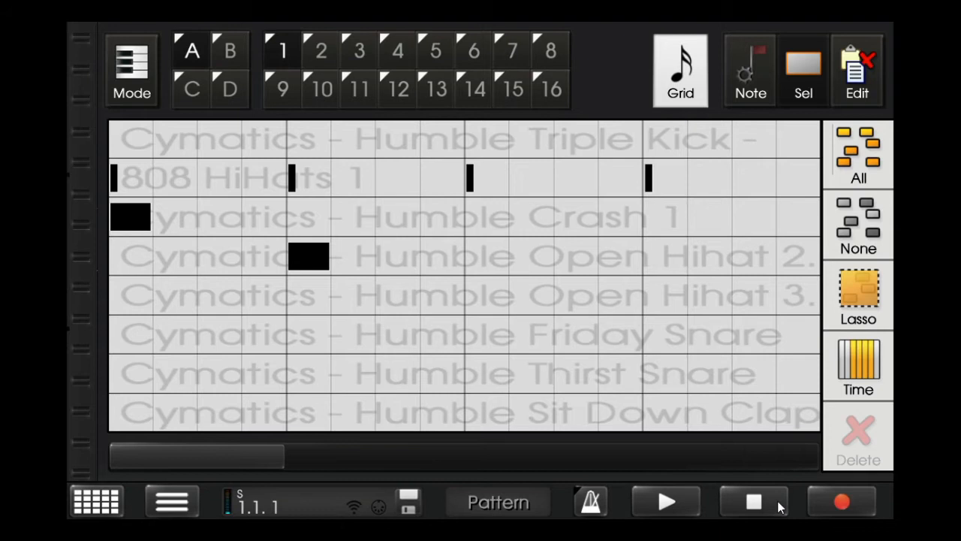
{"action": "left_click", "coordinate": [493, 345]}
{"action": "left_click_drag", "start_coordinate": [493, 344], "coordinate": [483, 380]}
{"action": "left_click", "coordinate": [353, 434]}
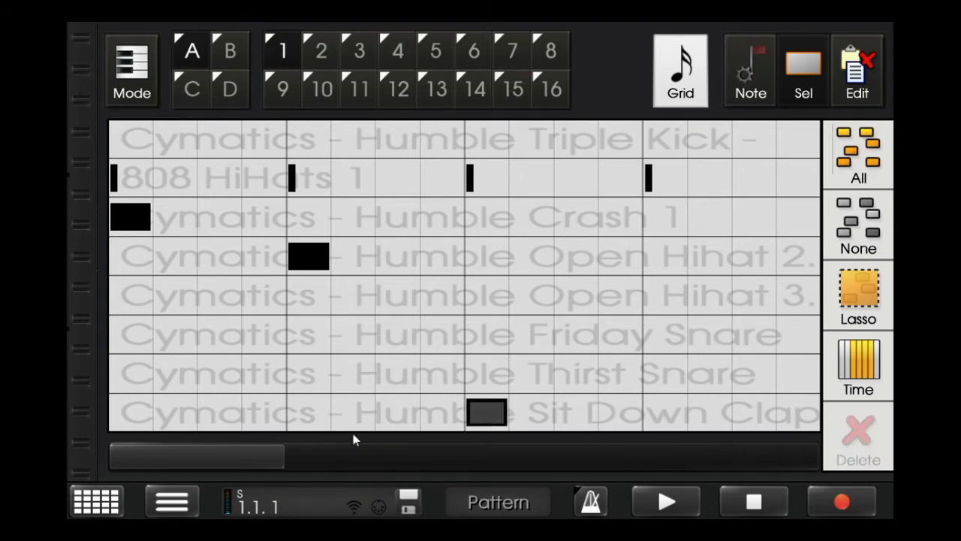
- Add Humble Thirst Snare hits on the third sixteenth and on beat 2 of measure 1, auditioning them in playback
{"action": "left_click", "coordinate": [234, 378]}
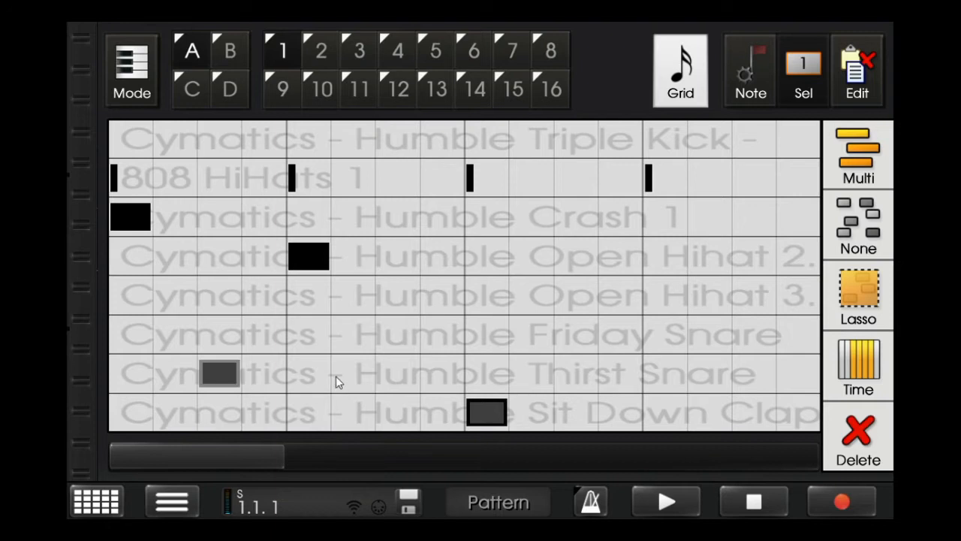
{"action": "left_click", "coordinate": [643, 506]}
{"action": "left_click", "coordinate": [740, 501]}
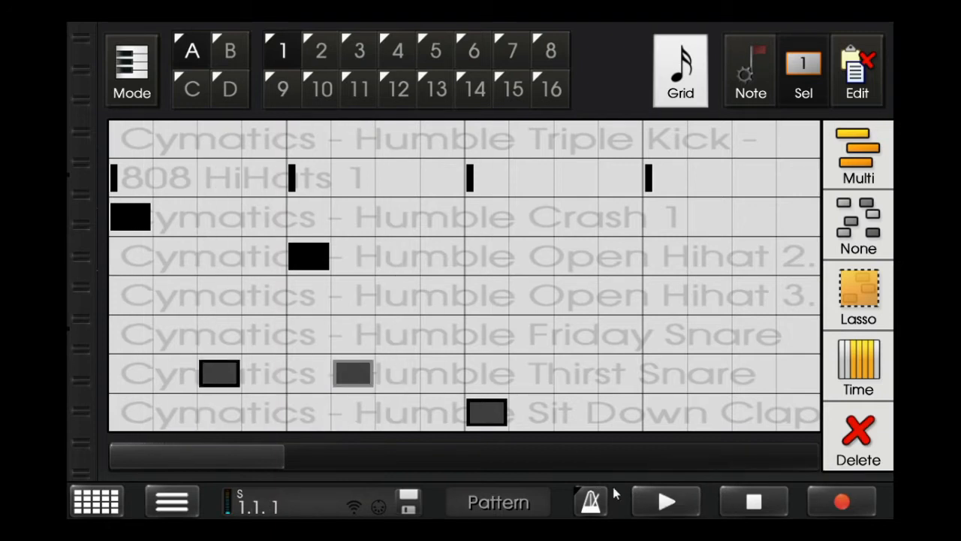
{"action": "left_click_drag", "start_coordinate": [340, 379], "coordinate": [300, 373]}
{"action": "left_click", "coordinate": [665, 502]}
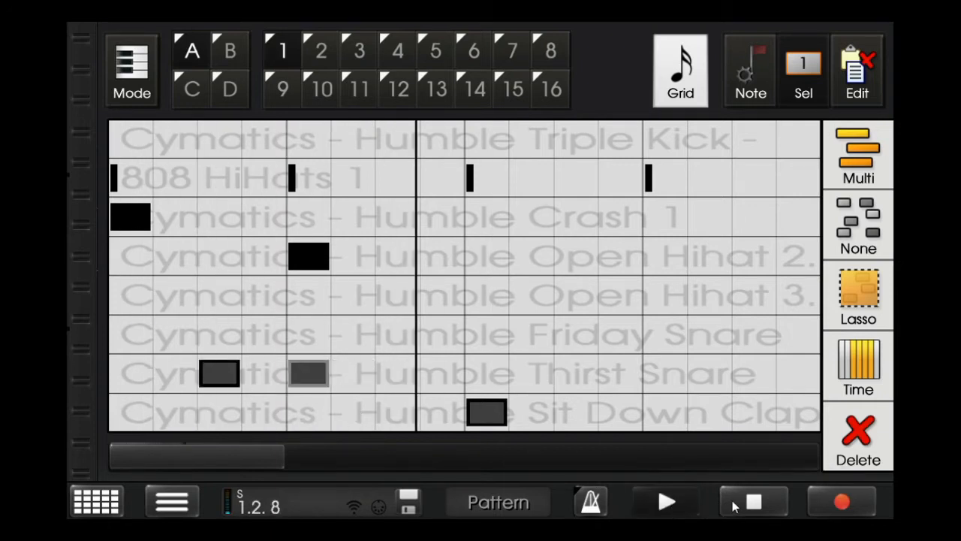
{"action": "left_click", "coordinate": [734, 507]}
- Place Sit Down Clap hits on beat 3 of the remaining measures and Thirst Snare hits on the third sixteenth and beat 2 of measure 3
{"action": "left_click_drag", "start_coordinate": [251, 470], "coordinate": [363, 453]}
{"action": "left_click", "coordinate": [459, 450]}
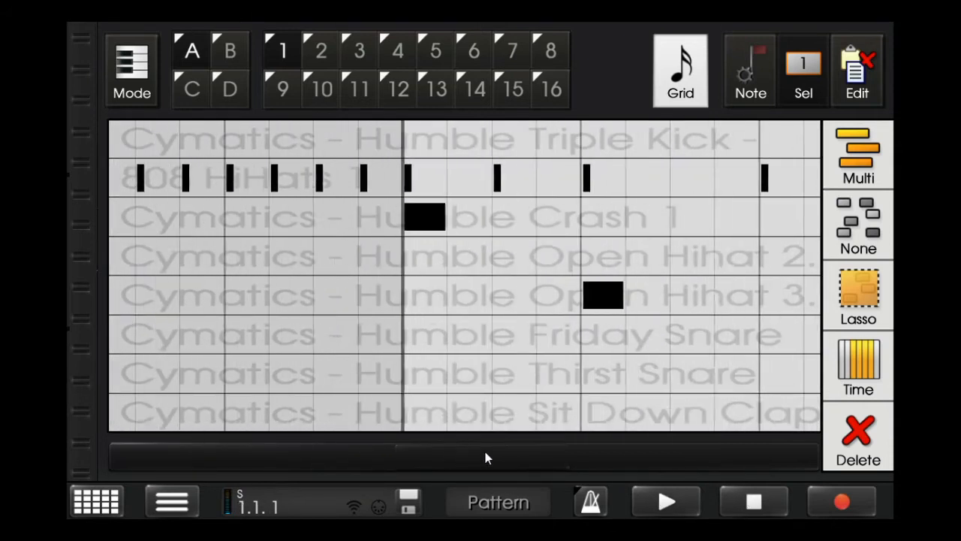
{"action": "left_click_drag", "start_coordinate": [514, 455], "coordinate": [464, 452]}
{"action": "left_click", "coordinate": [425, 412]}
{"action": "left_click", "coordinate": [634, 420]}
{"action": "left_click", "coordinate": [662, 509]}
{"action": "left_click", "coordinate": [623, 420]}
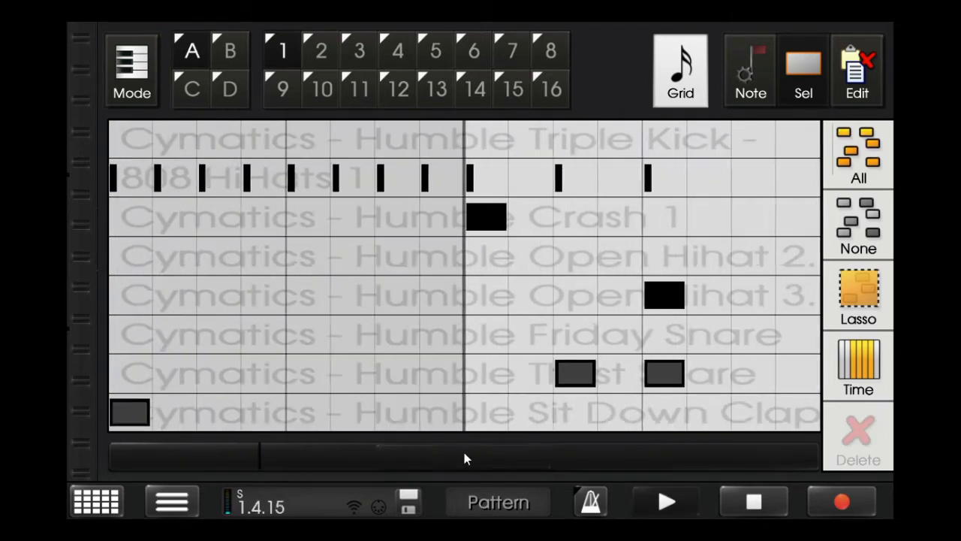
{"action": "left_click", "coordinate": [783, 508]}
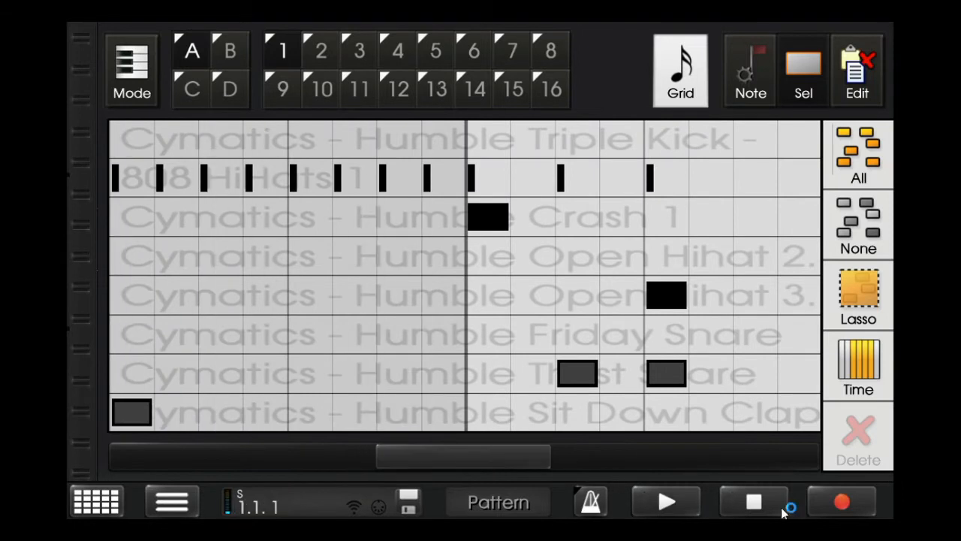
- Add Thirst Snare hits on beat 4 of measures 2 and 4, checking them in playback
{"action": "left_click", "coordinate": [311, 373]}
{"action": "left_click", "coordinate": [311, 380]}
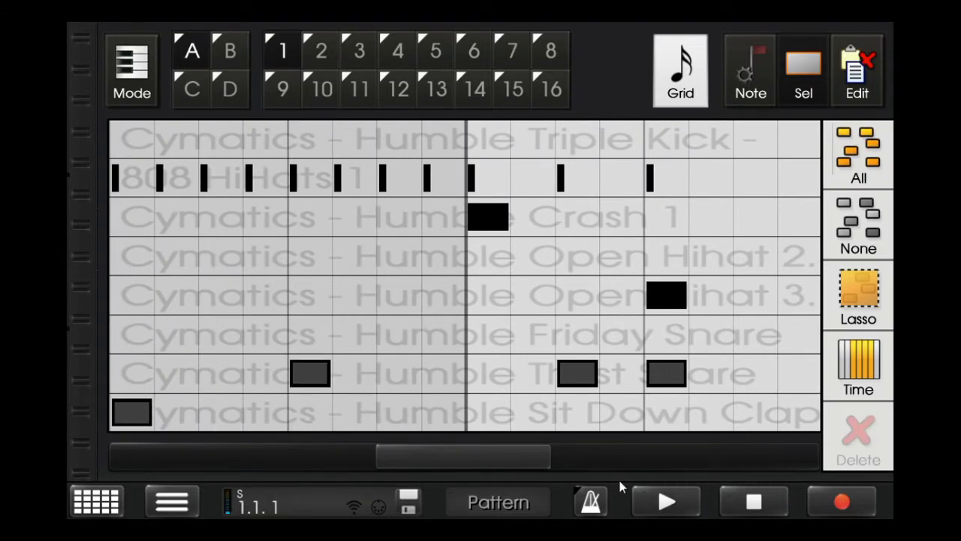
{"action": "left_click", "coordinate": [665, 502]}
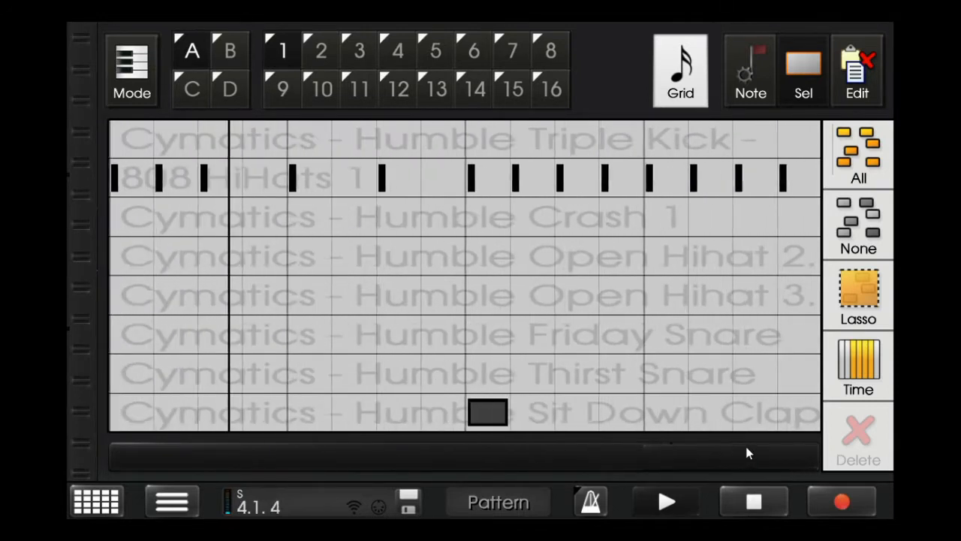
{"action": "left_click", "coordinate": [665, 375]}
{"action": "left_click", "coordinate": [747, 500]}
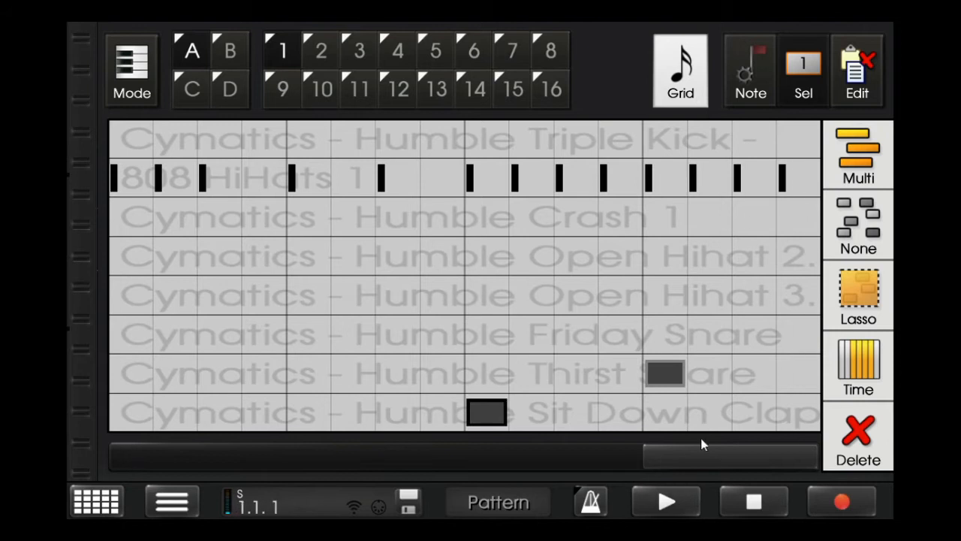
{"action": "left_click", "coordinate": [669, 386]}
- Add Humble Friday Snare hits on beat 3 and the fifteenth sixteenth of measure 1 and the third sixteenth of measure 2
{"action": "left_click_drag", "start_coordinate": [674, 455], "coordinate": [0, 457]}
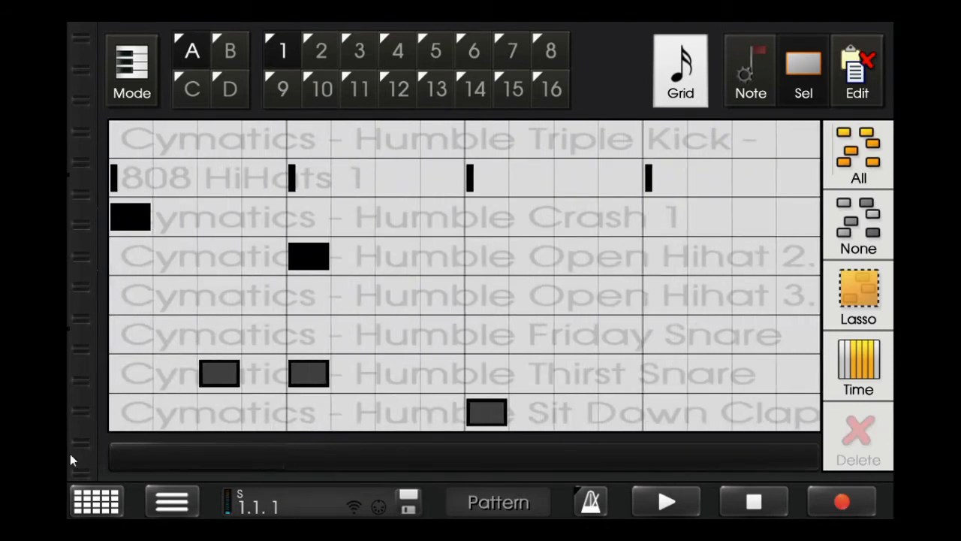
{"action": "left_click_drag", "start_coordinate": [190, 455], "coordinate": [299, 446]}
{"action": "left_click", "coordinate": [486, 335]}
{"action": "left_click", "coordinate": [382, 407]}
{"action": "left_click", "coordinate": [513, 334]}
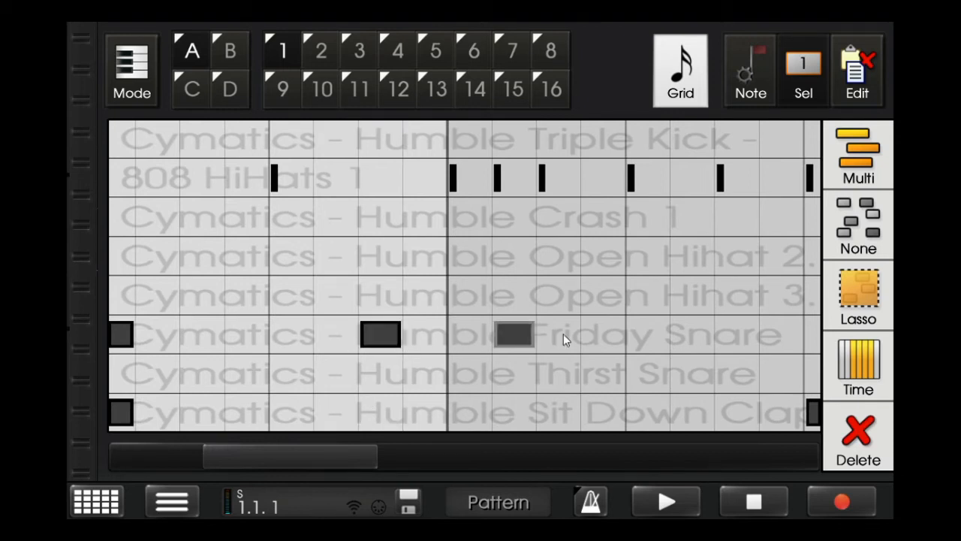
{"action": "left_click", "coordinate": [669, 499]}
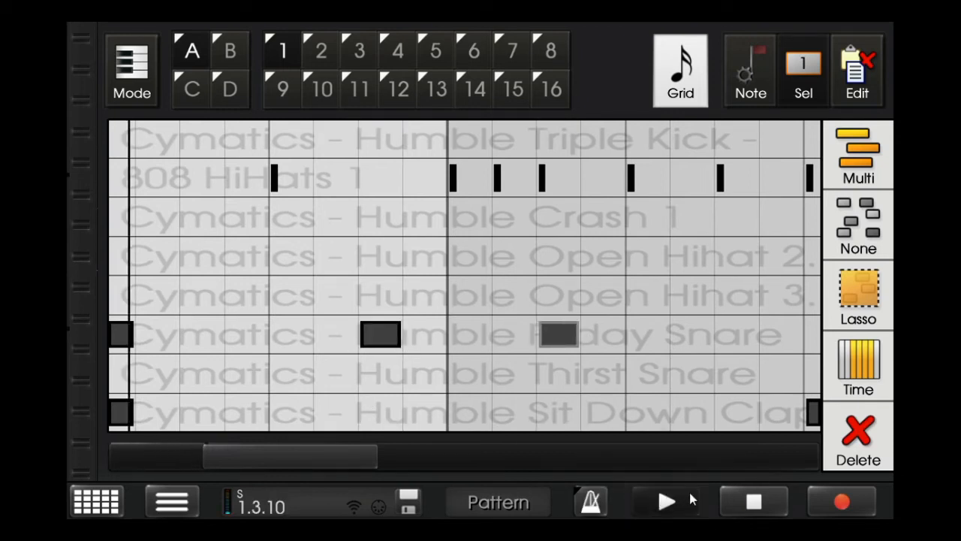
{"action": "left_click", "coordinate": [729, 500]}
- Remove the Friday Snare hit on beat 3 of measure 1
{"action": "left_click_drag", "start_coordinate": [305, 457], "coordinate": [525, 405]}
{"action": "left_click", "coordinate": [430, 337]}
{"action": "left_click", "coordinate": [431, 338]}
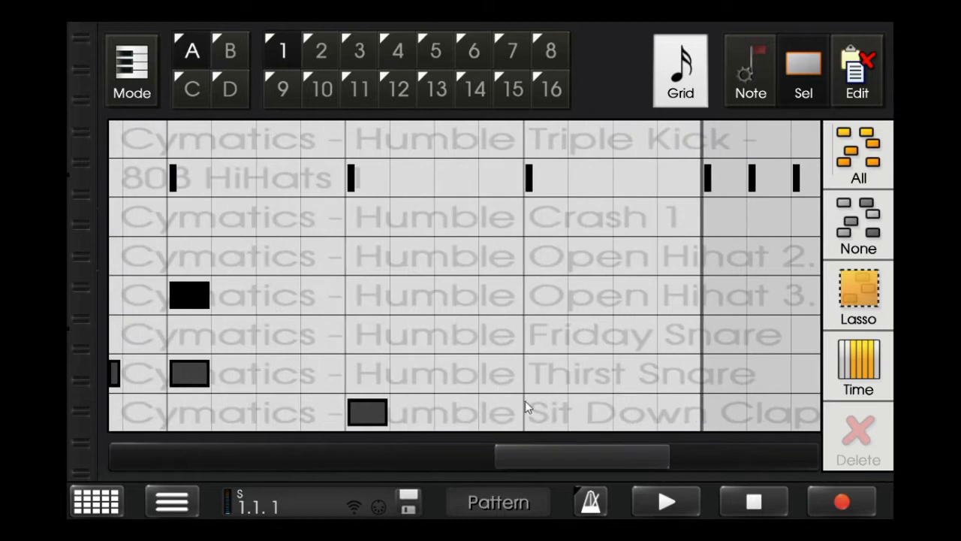
{"action": "left_click_drag", "start_coordinate": [533, 462], "coordinate": [215, 459]}
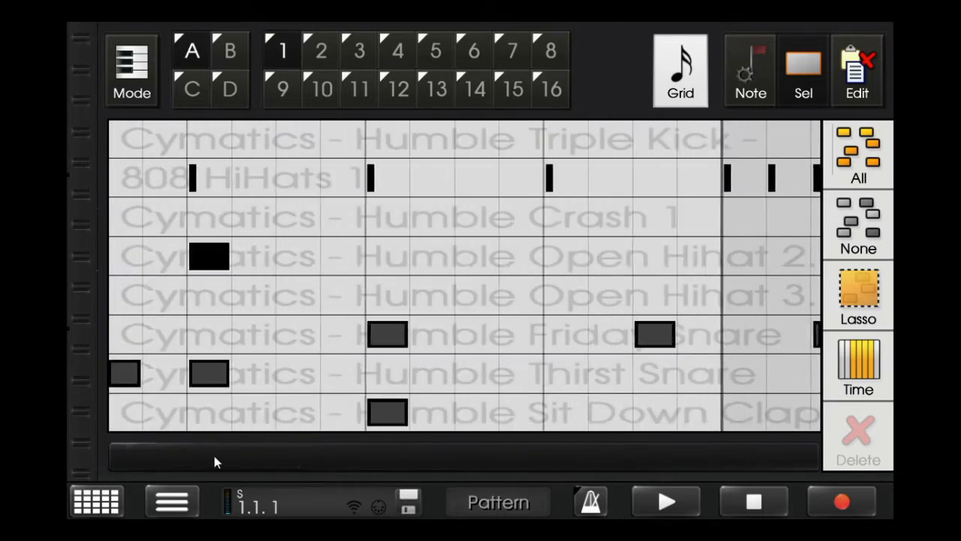
{"action": "left_click", "coordinate": [385, 338]}
- Add Friday Snare hits on the fifteenth sixteenth of measure 3 and the third sixteenth of measure 4, and start playback
{"action": "left_click_drag", "start_coordinate": [296, 458], "coordinate": [395, 452]}
{"action": "left_click", "coordinate": [398, 338]}
{"action": "left_click", "coordinate": [398, 344]}
{"action": "left_click_drag", "start_coordinate": [457, 447], "coordinate": [623, 417]}
{"action": "left_click", "coordinate": [446, 334]}
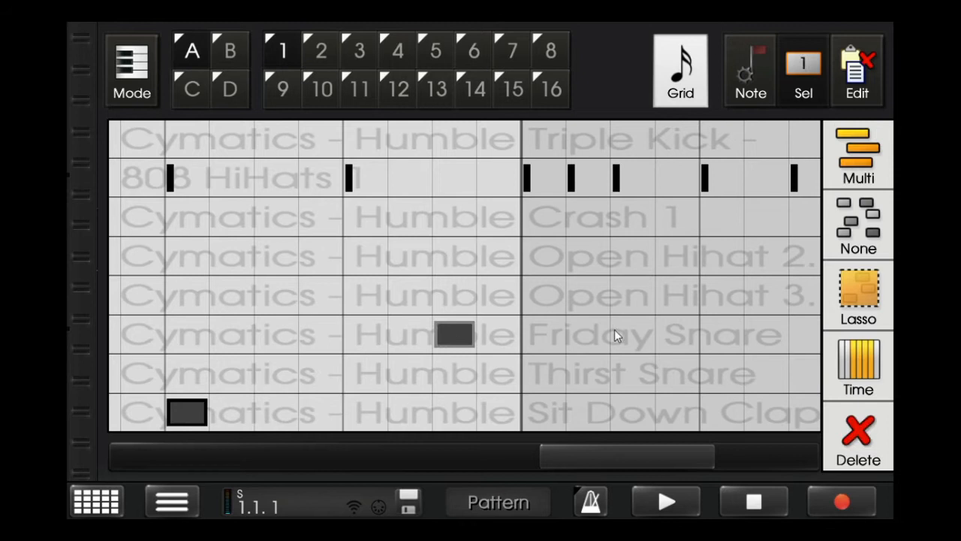
{"action": "left_click", "coordinate": [664, 488]}
- Switch to the 4x whole-note grid, select all notes, raise their velocity to maximum and clear the selection
{"action": "left_click", "coordinate": [676, 94]}
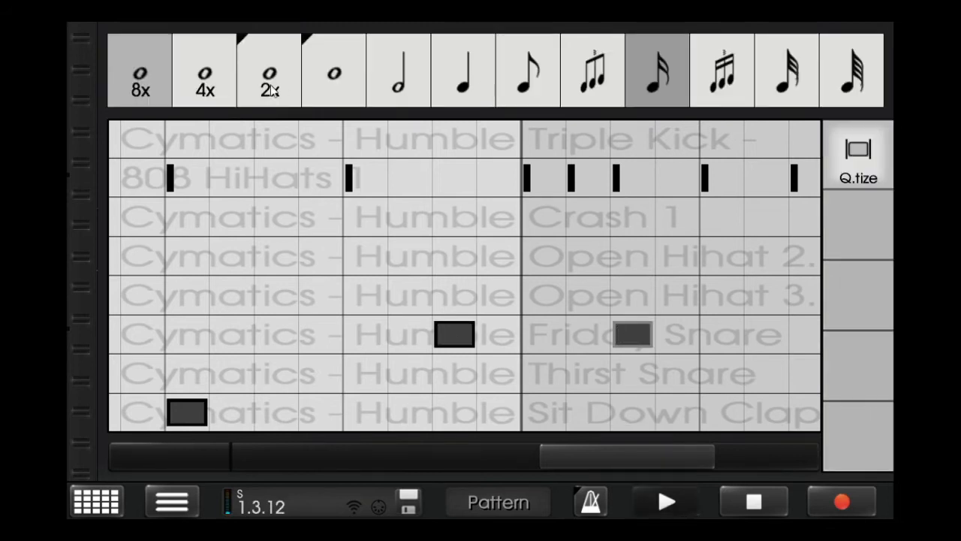
{"action": "left_click", "coordinate": [205, 73]}
{"action": "key", "text": "Escape"}
{"action": "left_click", "coordinate": [715, 60]}
{"action": "left_click_drag", "start_coordinate": [356, 387], "coordinate": [356, 184]}
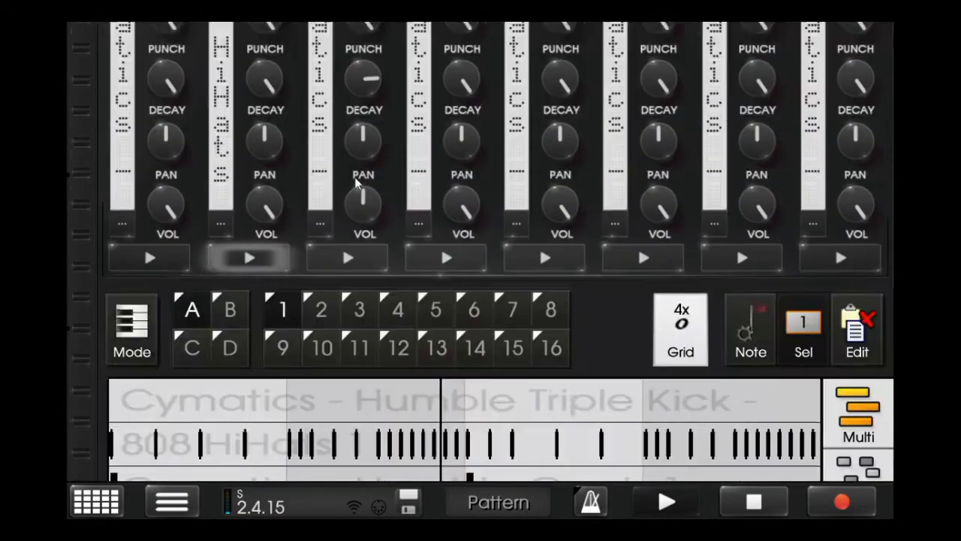
{"action": "left_click", "coordinate": [860, 164]}
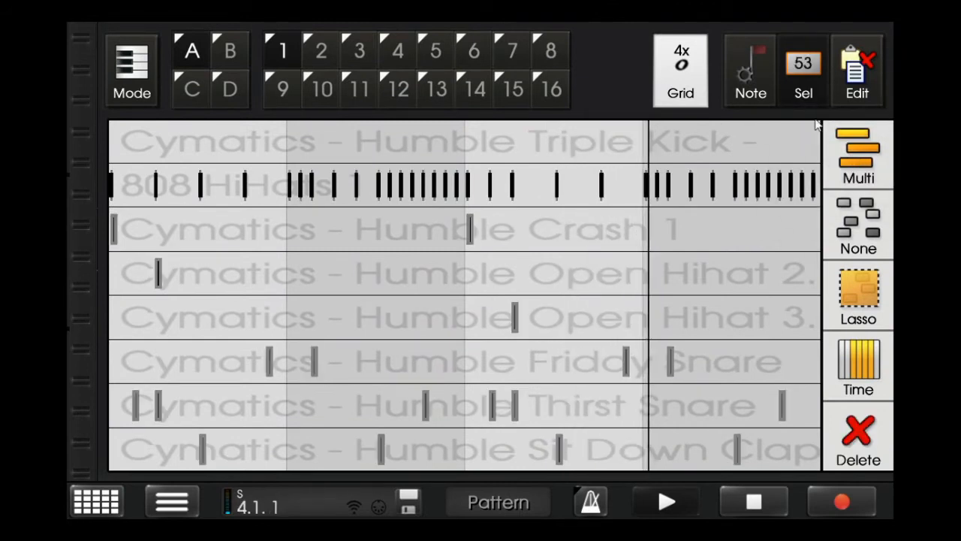
{"action": "left_click", "coordinate": [809, 94]}
{"action": "left_click_drag", "start_coordinate": [857, 195], "coordinate": [857, 153]}
{"action": "left_click", "coordinate": [812, 92]}
{"action": "left_click", "coordinate": [852, 224]}
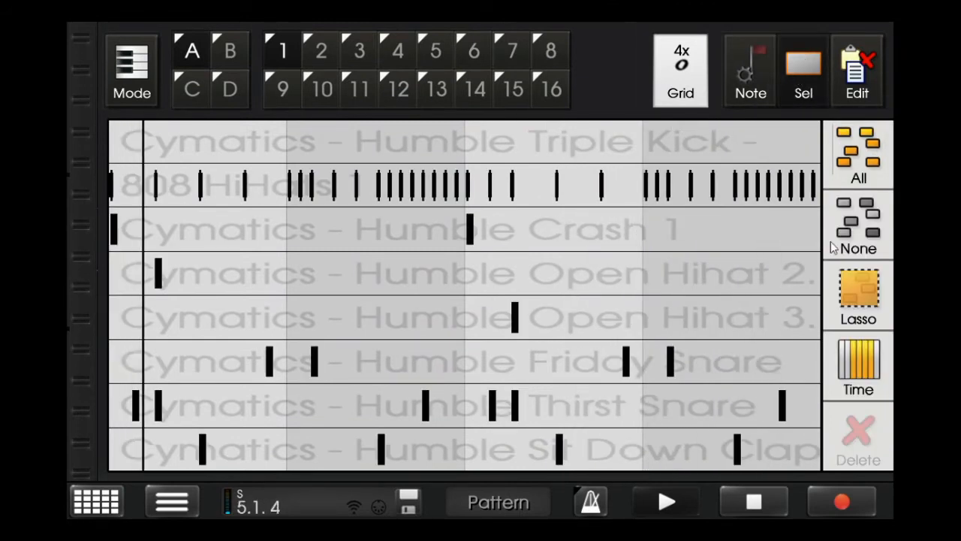
- Return to the sixteenth-note grid and add a maximum-velocity Thirst Snare hit on the fifteenth sixteenth of measure 4
{"action": "left_click", "coordinate": [737, 507]}
{"action": "left_click", "coordinate": [666, 94]}
{"action": "left_click", "coordinate": [668, 81]}
{"action": "left_click_drag", "start_coordinate": [692, 455], "coordinate": [884, 441]}
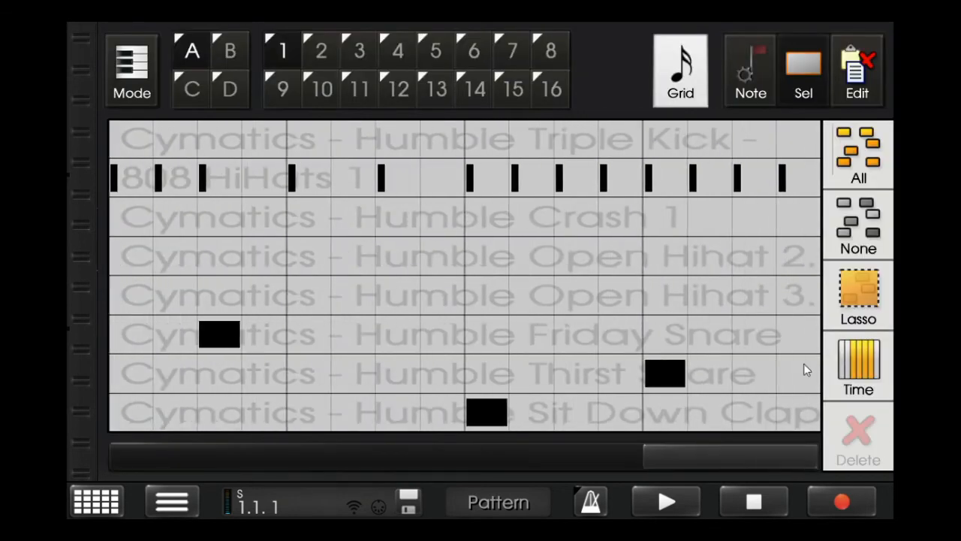
{"action": "left_click", "coordinate": [754, 373]}
{"action": "left_click", "coordinate": [753, 94]}
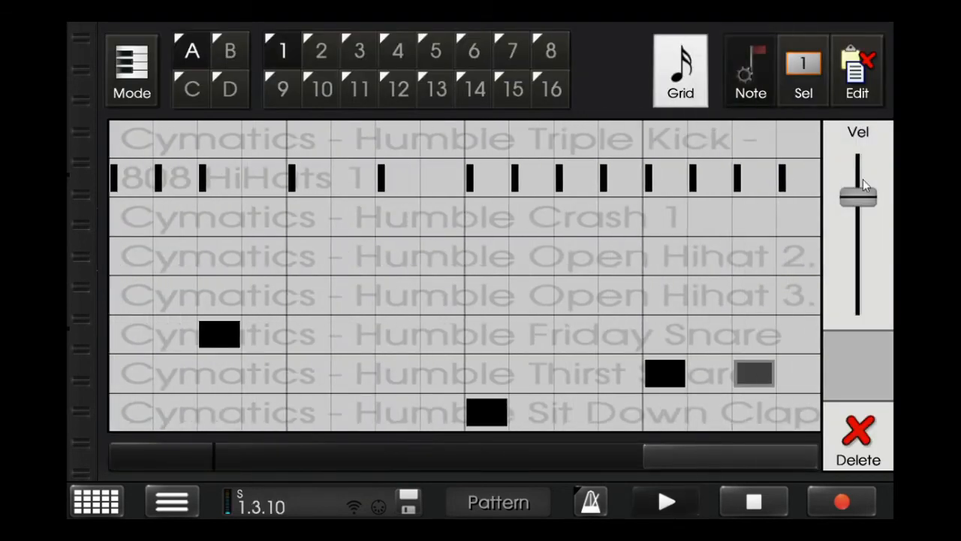
{"action": "left_click", "coordinate": [753, 94]}
{"action": "left_click", "coordinate": [843, 129]}
{"action": "scroll", "coordinate": [605, 473], "scroll_direction": "up", "scroll_amount": 5}
{"action": "scroll", "coordinate": [604, 472], "scroll_direction": "down", "scroll_amount": 5}
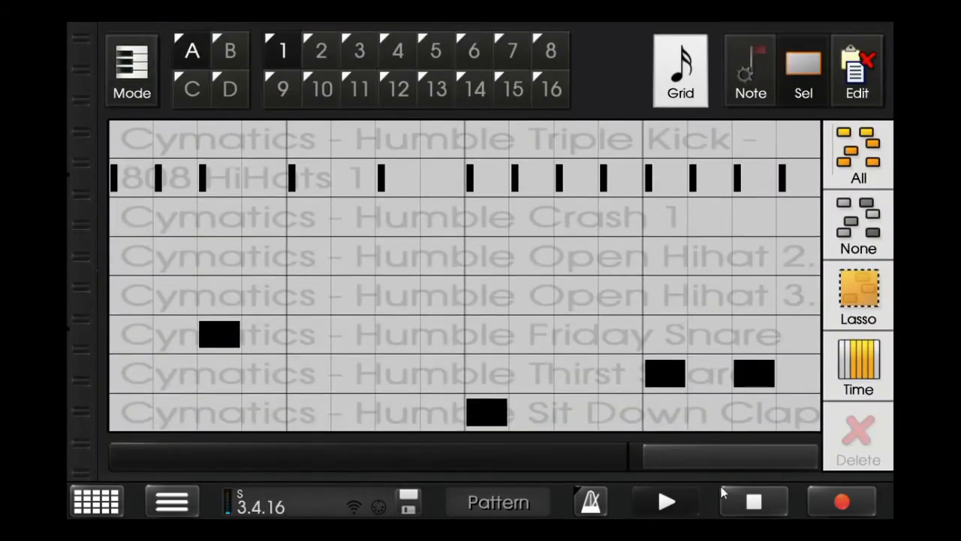
{"action": "left_click", "coordinate": [743, 504]}
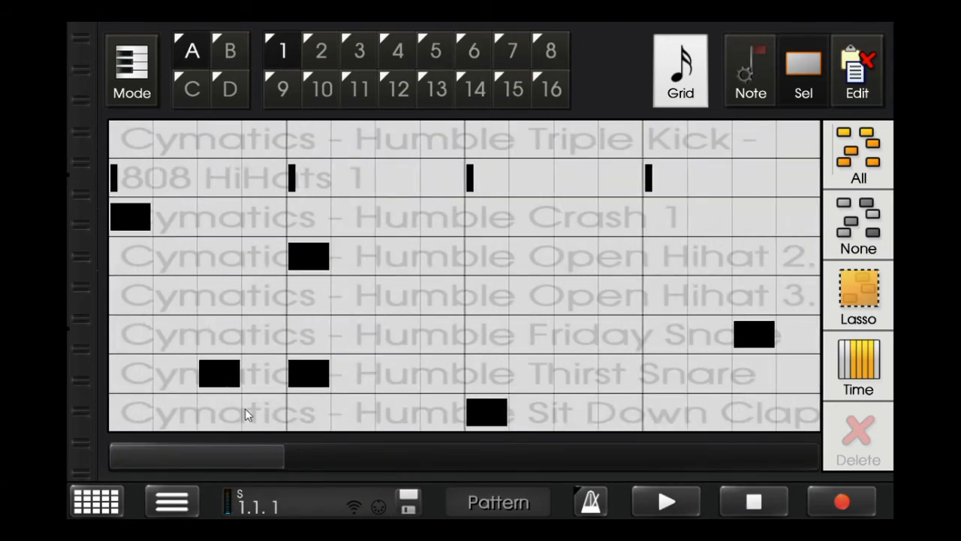
- Place Humble Triple Kick hits on beat 1, the seventh sixteenth and beat 4 of measure 1, and play them
{"action": "left_click", "coordinate": [154, 148]}
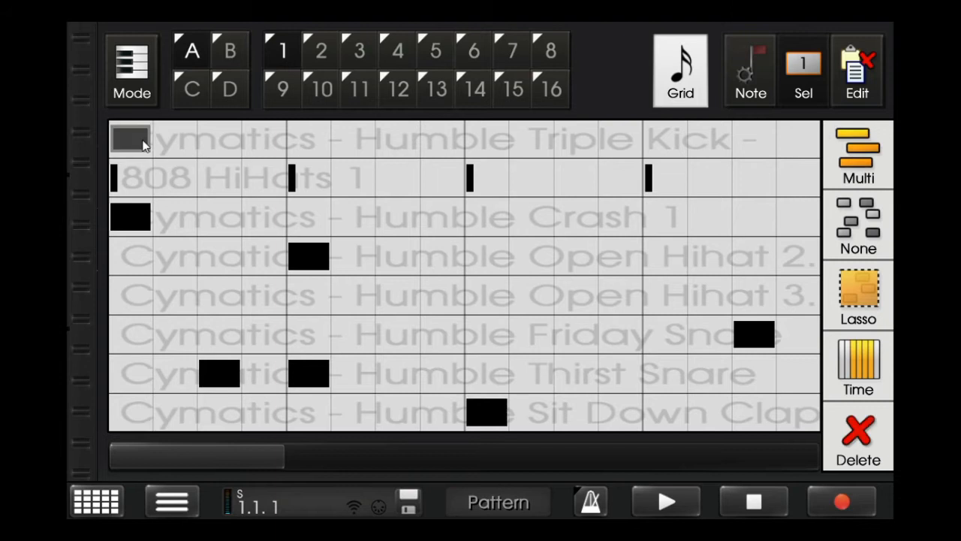
{"action": "left_click", "coordinate": [400, 139]}
{"action": "left_click", "coordinate": [668, 146]}
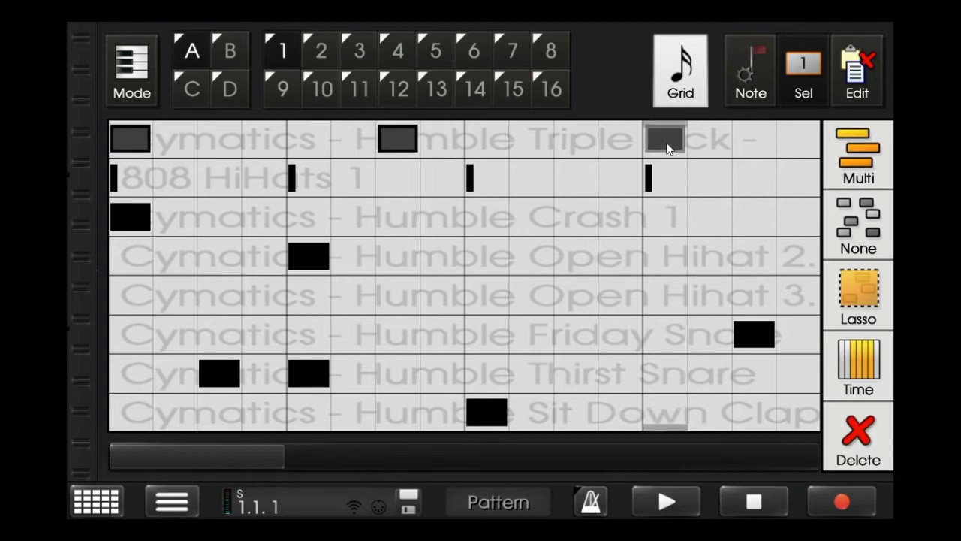
{"action": "left_click", "coordinate": [670, 508]}
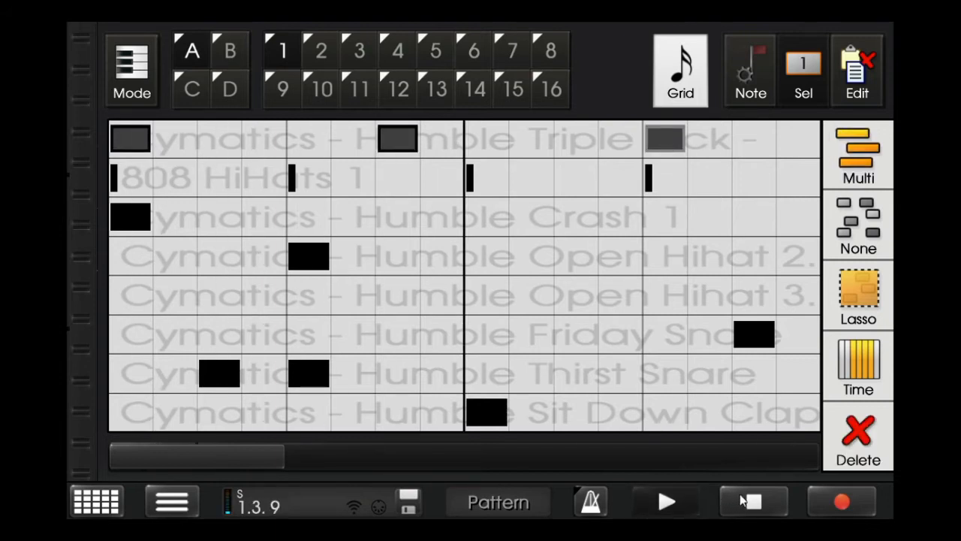
- Place Humble Triple Kick hits on beat 2, the eleventh sixteenth and the fifteenth sixteenth of measure 2, and play them
{"action": "left_click", "coordinate": [746, 498]}
{"action": "left_click_drag", "start_coordinate": [206, 459], "coordinate": [363, 411]}
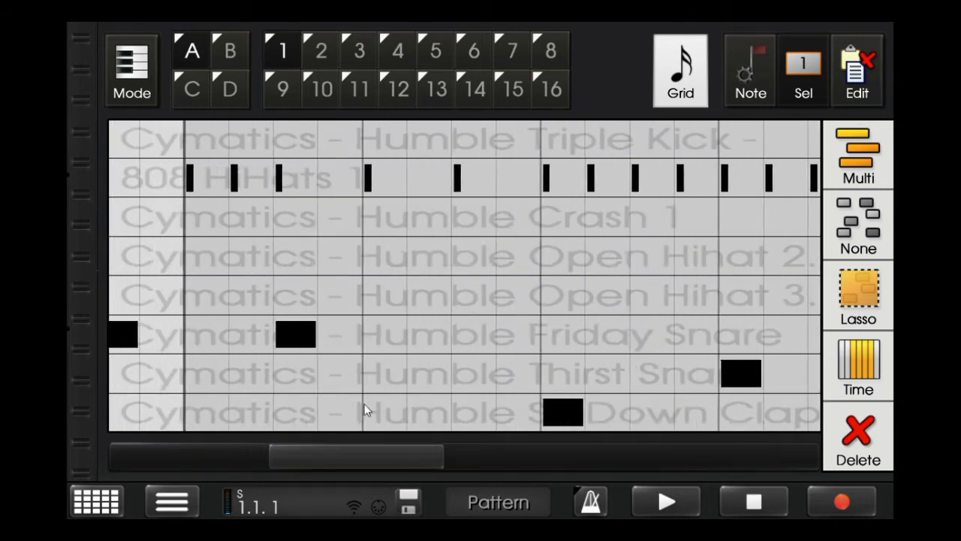
{"action": "left_click", "coordinate": [384, 141]}
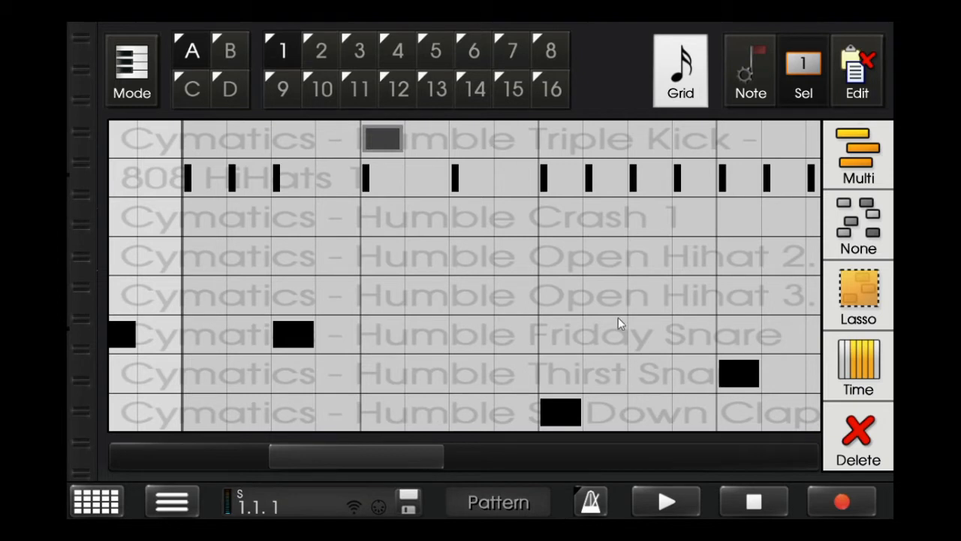
{"action": "left_click", "coordinate": [392, 145]}
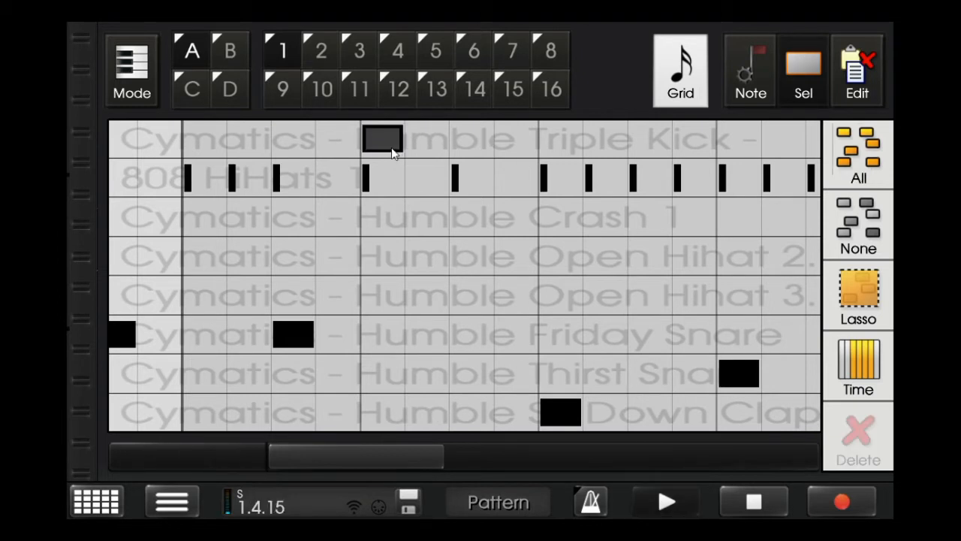
{"action": "left_click", "coordinate": [736, 502]}
{"action": "left_click", "coordinate": [650, 143]}
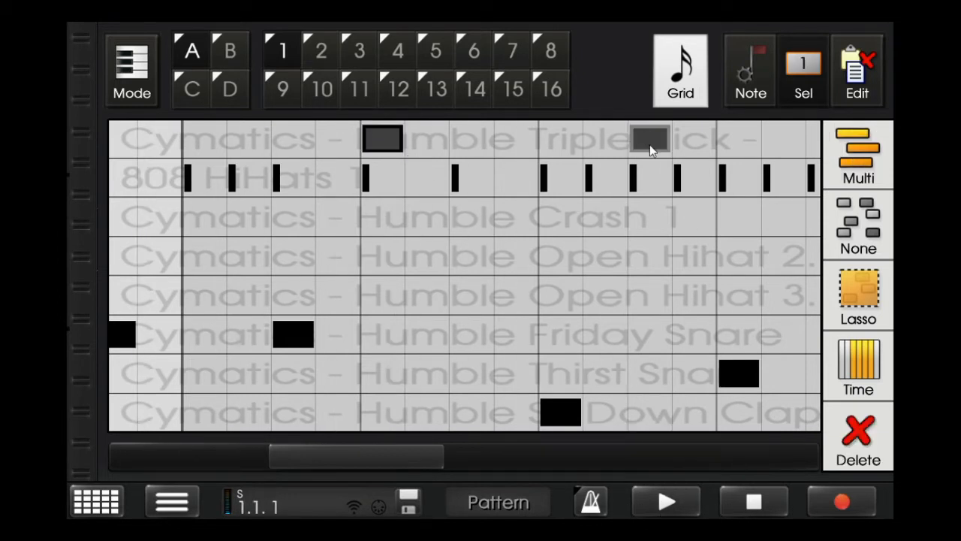
{"action": "left_click", "coordinate": [455, 463]}
{"action": "left_click", "coordinate": [433, 154]}
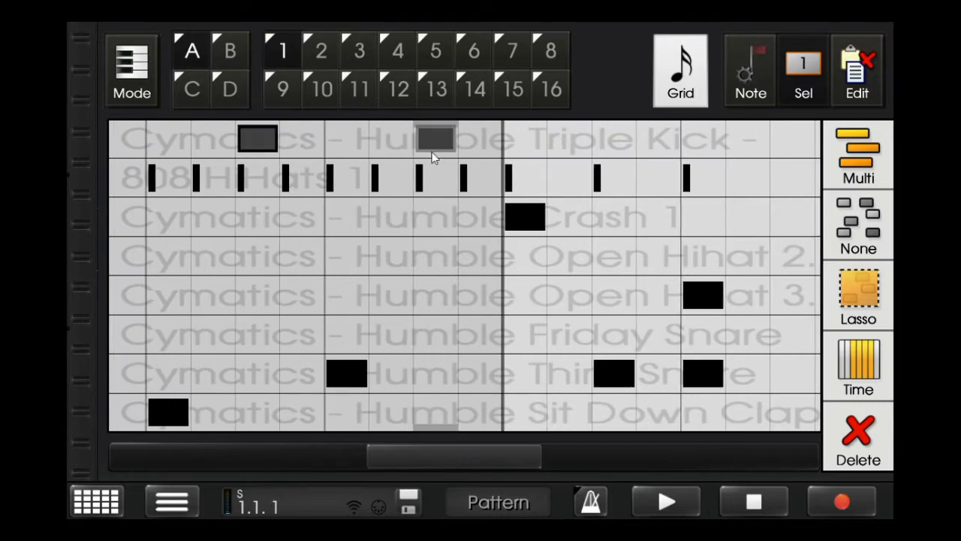
{"action": "left_click", "coordinate": [667, 502]}
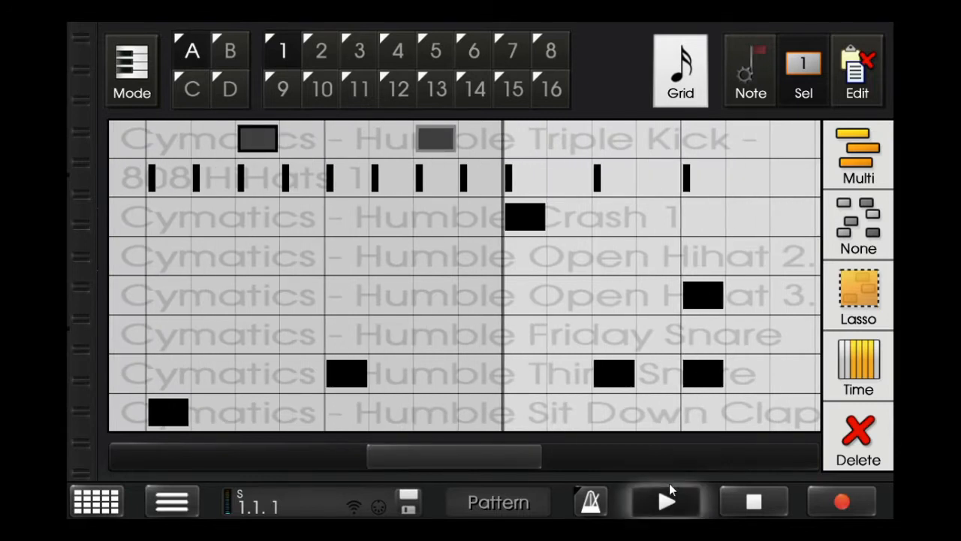
- Select all notes, raise their velocity to maximum and clear the selection
{"action": "left_click", "coordinate": [861, 180]}
{"action": "left_click", "coordinate": [768, 82]}
{"action": "left_click", "coordinate": [844, 159]}
{"action": "left_click", "coordinate": [792, 82]}
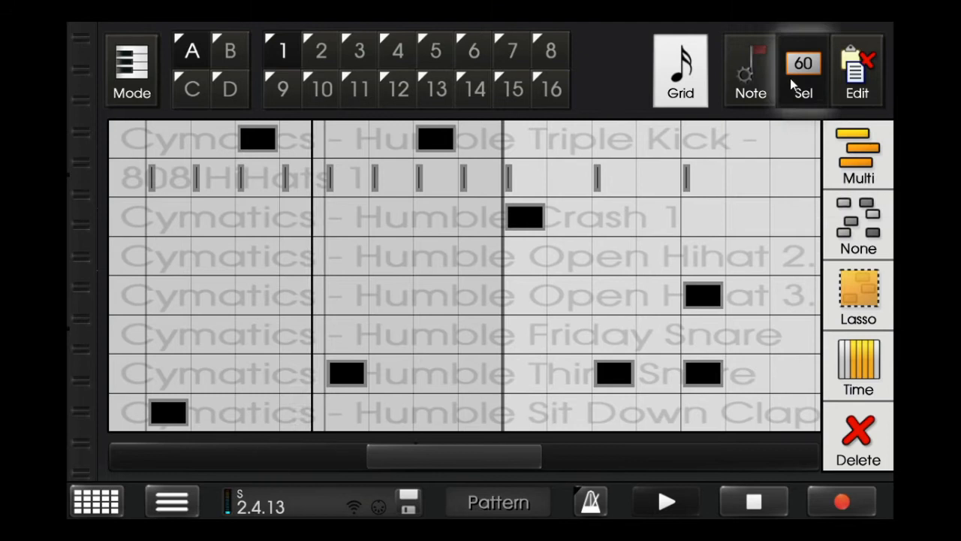
{"action": "left_click", "coordinate": [858, 225]}
- Stop playback and move measure 2's last Humble Triple Kick hit to the fourteenth sixteenth
{"action": "left_click", "coordinate": [754, 502]}
{"action": "left_click_drag", "start_coordinate": [421, 141], "coordinate": [379, 142]}
{"action": "left_click", "coordinate": [380, 143]}
- On the 4x whole-note grid, copy all Humble Triple Kick hits from measures 1 and 2 into measures 3 and 4
{"action": "left_click", "coordinate": [680, 70]}
{"action": "left_click", "coordinate": [217, 75]}
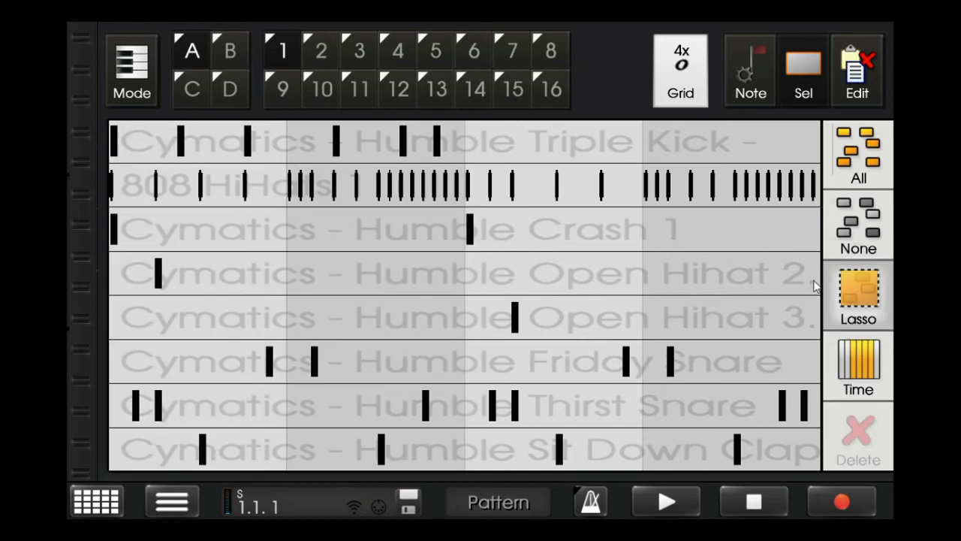
{"action": "left_click_drag", "start_coordinate": [455, 149], "coordinate": [2, 112]}
{"action": "left_click", "coordinate": [872, 79]}
{"action": "left_click", "coordinate": [878, 290]}
{"action": "left_click", "coordinate": [860, 361]}
{"action": "left_click", "coordinate": [798, 90]}
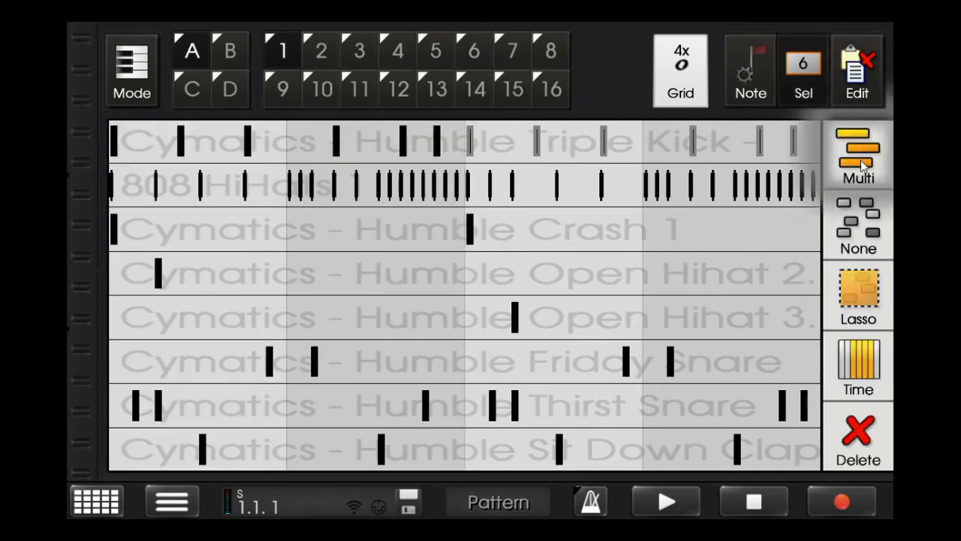
{"action": "left_click", "coordinate": [861, 160]}
- Play the pattern, return to the sixteenth-note grid and add a Humble Triple Kick hit on the third sixteenth of measure 3
{"action": "left_click", "coordinate": [691, 492]}
{"action": "left_click", "coordinate": [680, 71]}
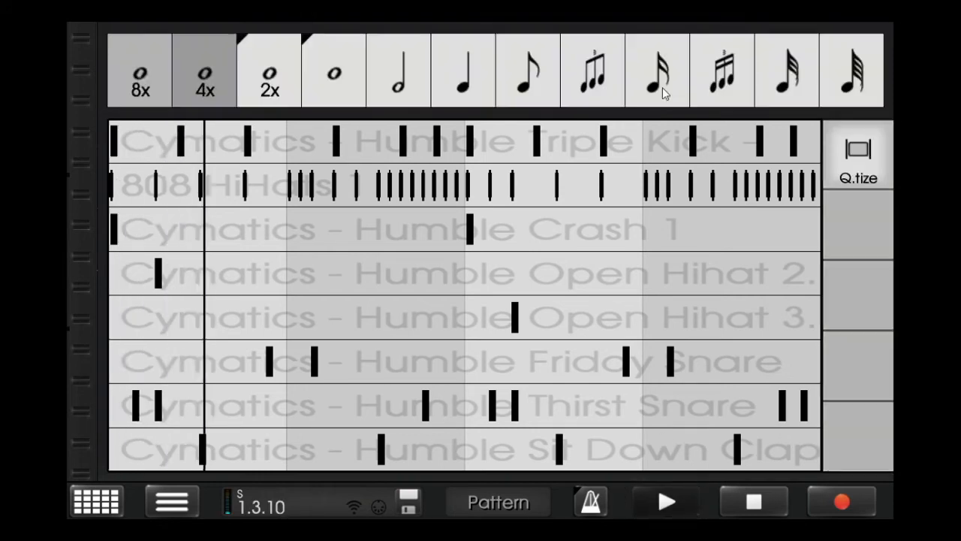
{"action": "left_click", "coordinate": [661, 84]}
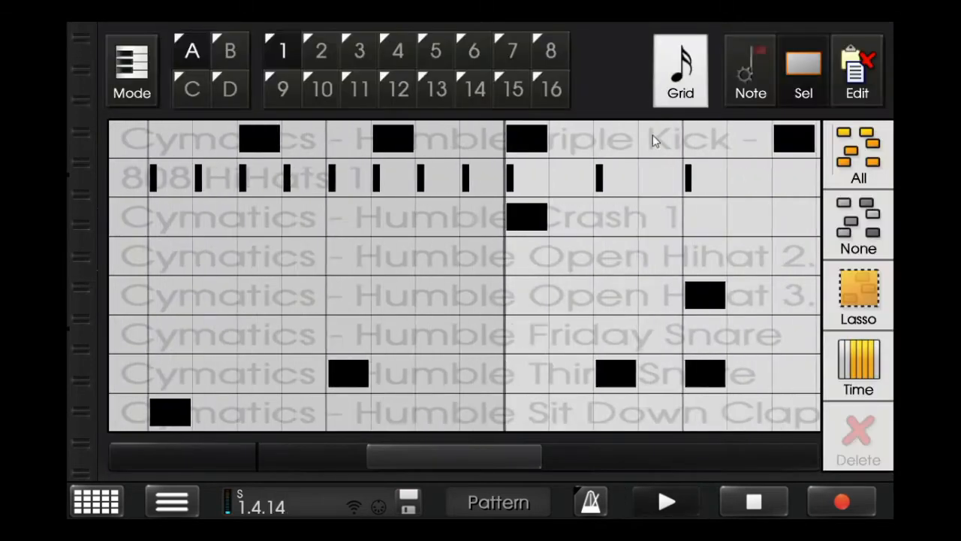
{"action": "left_click", "coordinate": [732, 499]}
{"action": "left_click_drag", "start_coordinate": [467, 443], "coordinate": [495, 459]}
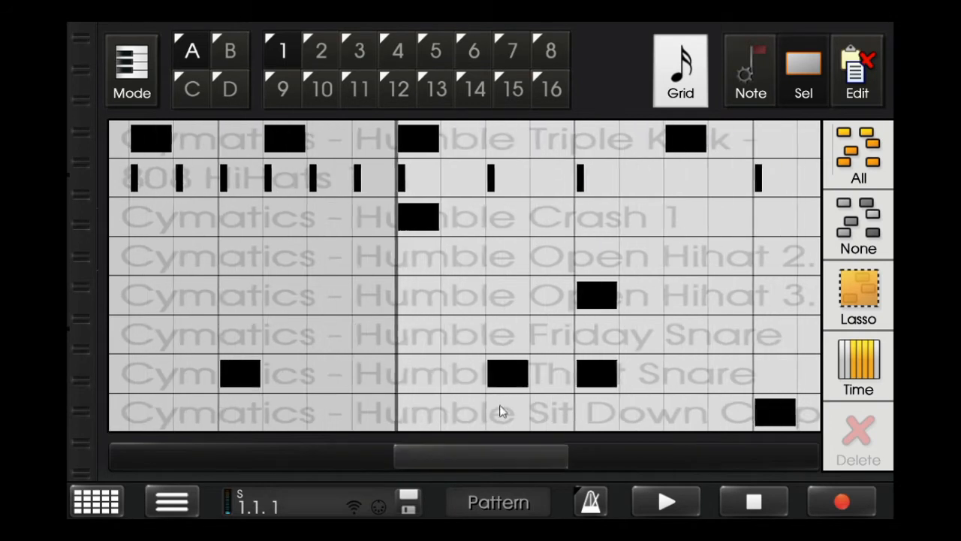
{"action": "left_click", "coordinate": [521, 138]}
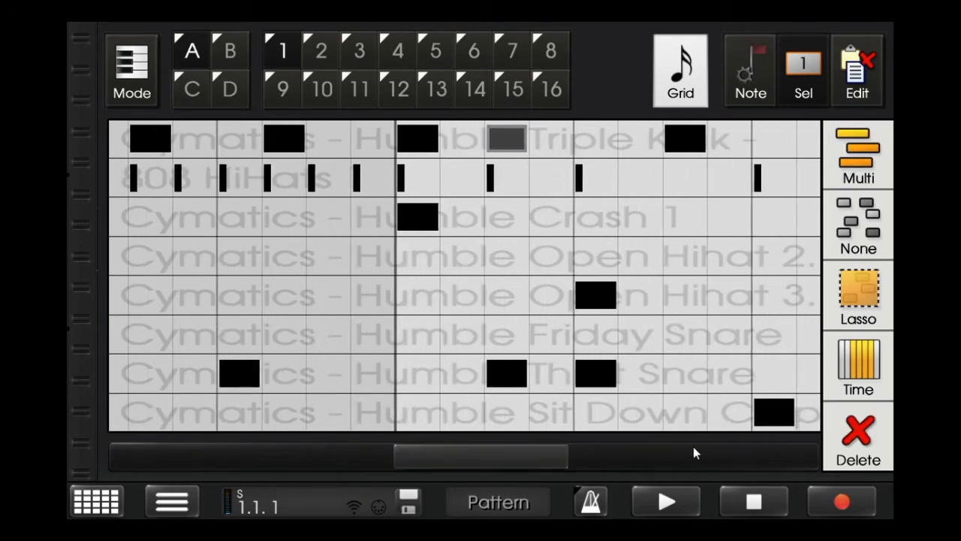
- Start playback, raise the new kick's velocity to maximum and clear the selection
{"action": "left_click", "coordinate": [670, 497]}
{"action": "left_click", "coordinate": [745, 78]}
{"action": "left_click_drag", "start_coordinate": [856, 196], "coordinate": [831, 98]}
{"action": "left_click", "coordinate": [807, 78]}
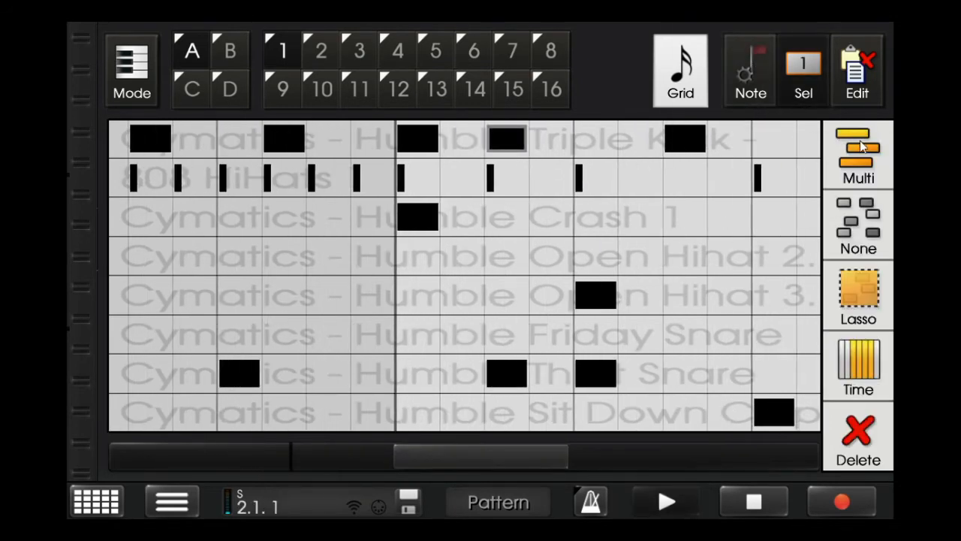
{"action": "left_click", "coordinate": [860, 148]}
- Remove the Humble Triple Kick hit on measure 2's fourteenth sixteenth and move measure 4's last kick to the fifteenth sixteenth
{"action": "left_click", "coordinate": [298, 151]}
{"action": "left_click_drag", "start_coordinate": [299, 151], "coordinate": [324, 150]}
{"action": "left_click", "coordinate": [324, 148]}
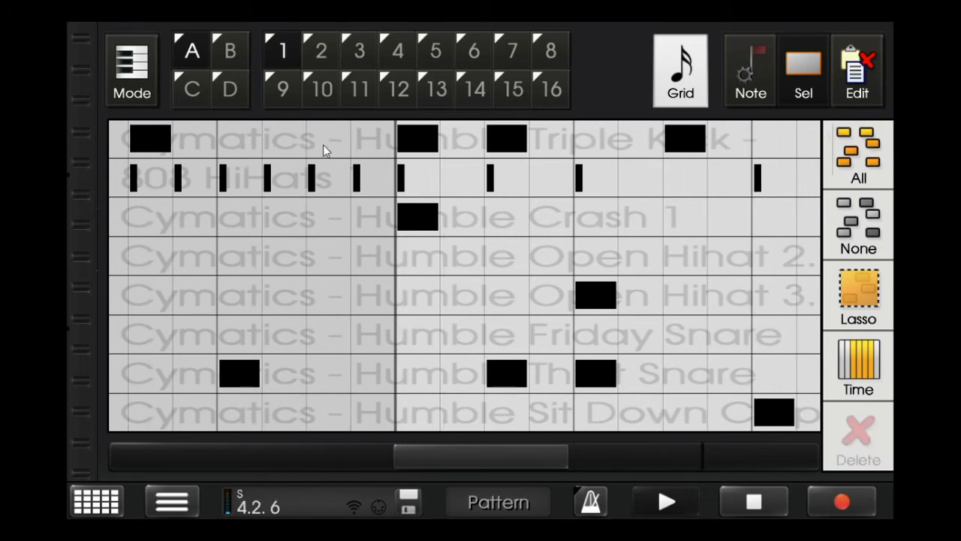
{"action": "left_click_drag", "start_coordinate": [518, 471], "coordinate": [808, 430]}
{"action": "left_click_drag", "start_coordinate": [717, 149], "coordinate": [740, 144]}
{"action": "left_click", "coordinate": [749, 144]}
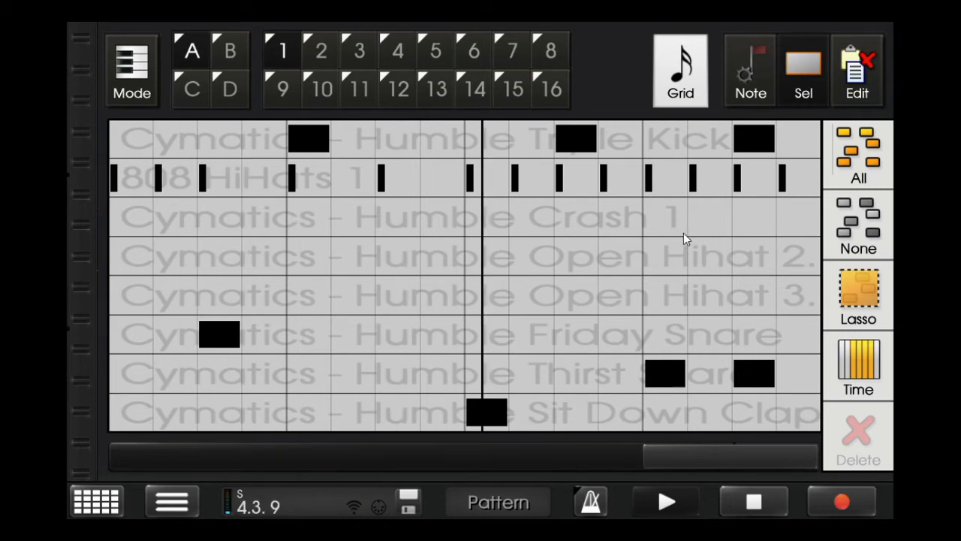
- Stop playback and, on the 4x whole-note grid, copy all notes of pattern A1 into pattern A2
{"action": "left_click", "coordinate": [754, 501]}
{"action": "left_click", "coordinate": [680, 71]}
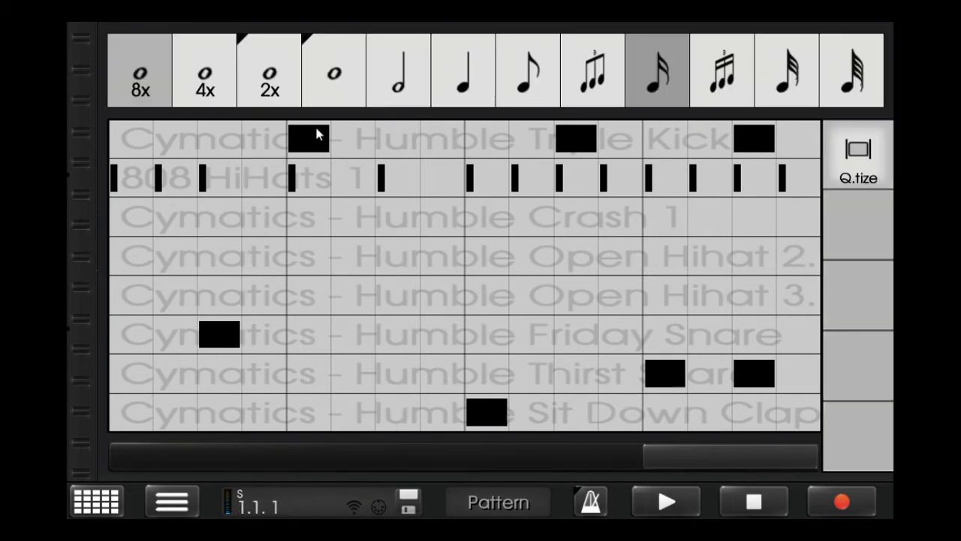
{"action": "left_click", "coordinate": [208, 68]}
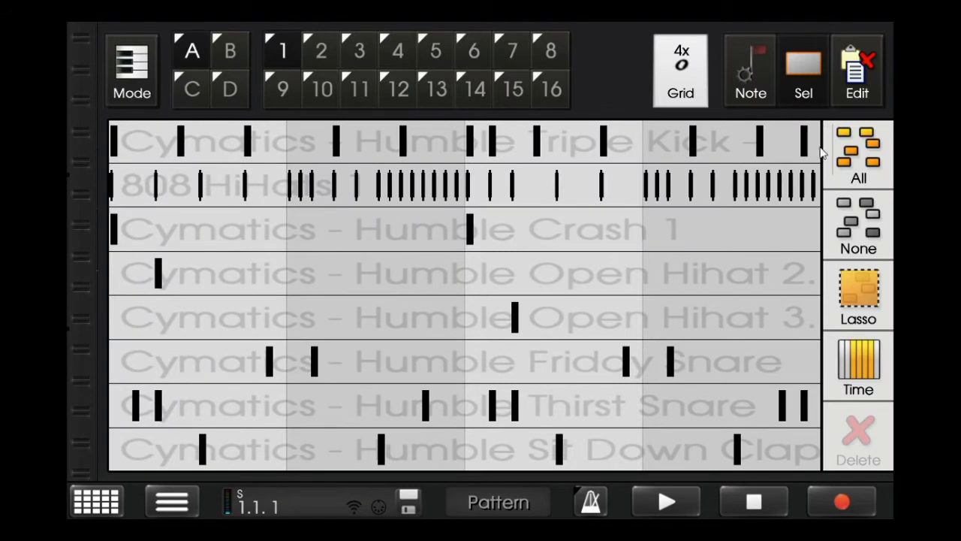
{"action": "left_click", "coordinate": [845, 156]}
{"action": "left_click", "coordinate": [798, 79]}
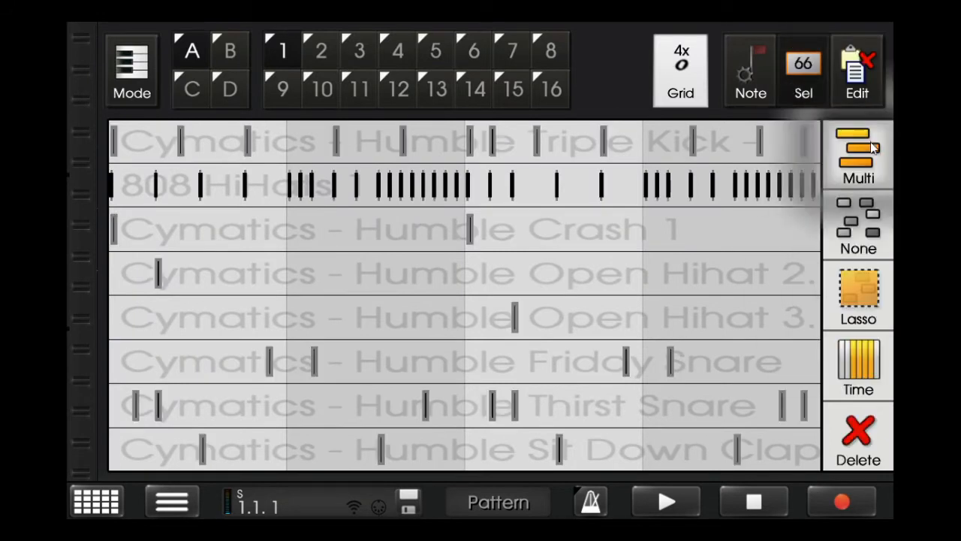
{"action": "left_click", "coordinate": [329, 53]}
{"action": "left_click", "coordinate": [856, 73]}
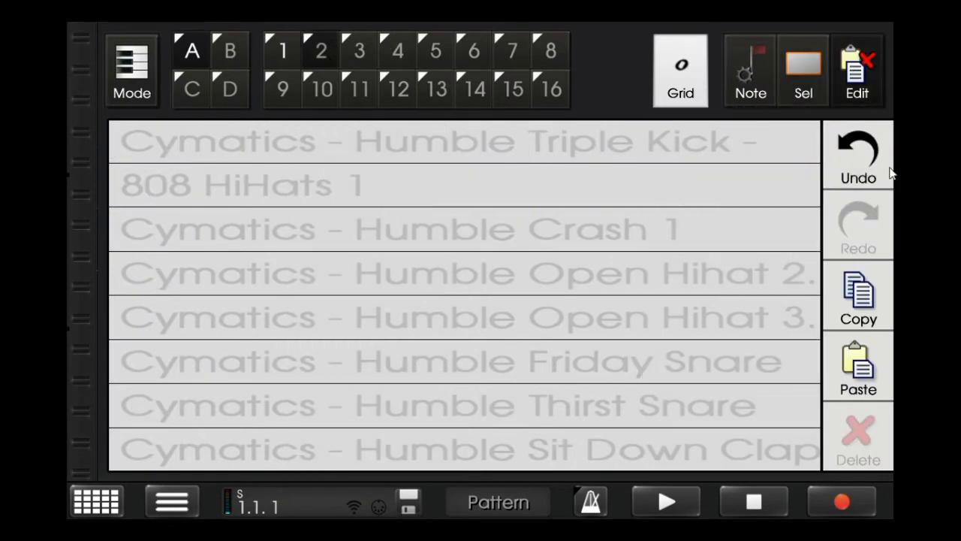
{"action": "left_click", "coordinate": [859, 361]}
- In pattern A2, add a maximum-velocity Humble Triple Kick hit on measure 4's last sixteenth, ending on the 4x whole-note grid
{"action": "left_click", "coordinate": [807, 66]}
{"action": "left_click", "coordinate": [681, 71]}
{"action": "left_click", "coordinate": [683, 75]}
{"action": "left_click", "coordinate": [798, 139]}
{"action": "left_click_drag", "start_coordinate": [862, 188], "coordinate": [833, 118]}
{"action": "left_click", "coordinate": [800, 81]}
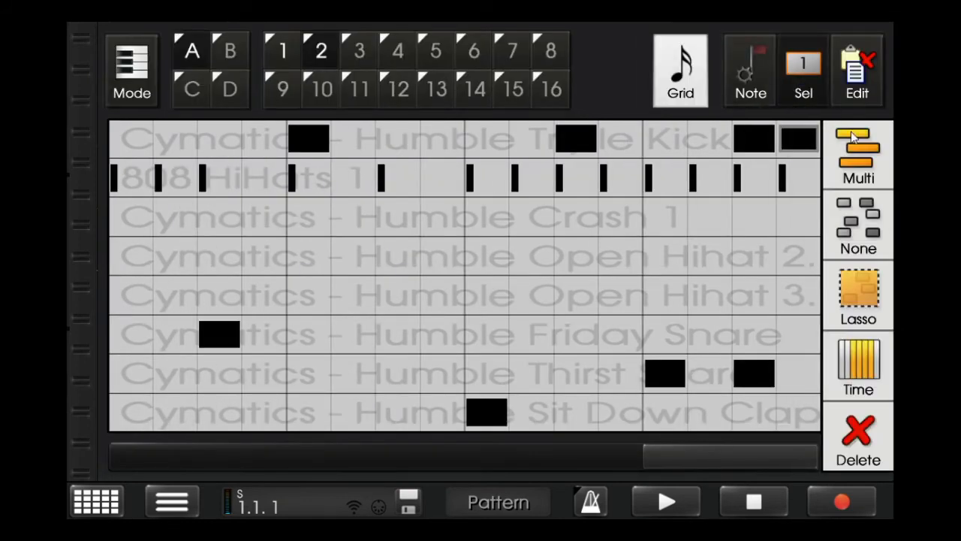
{"action": "left_click", "coordinate": [853, 139]}
{"action": "left_click", "coordinate": [659, 92]}
{"action": "left_click", "coordinate": [224, 96]}
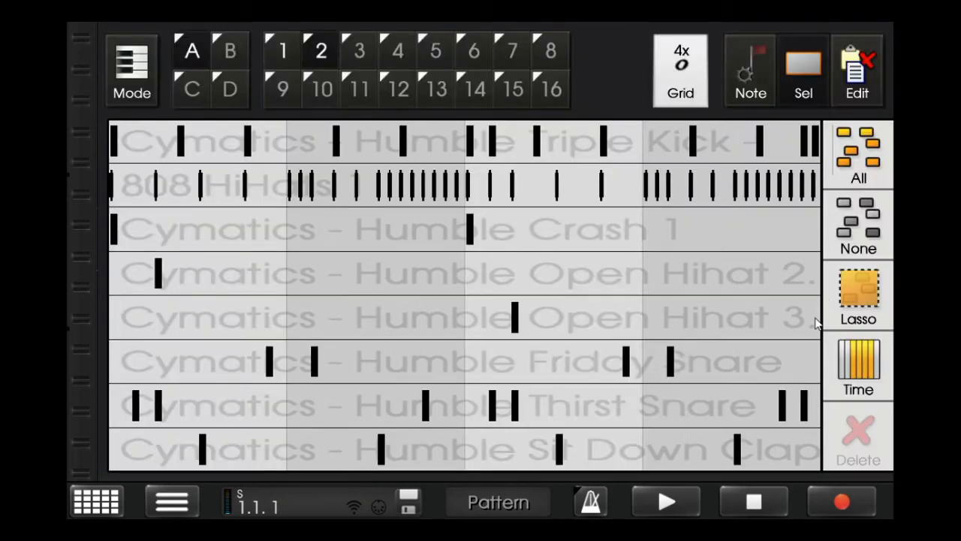
- Return to pattern A1, play it while checking the drum channels, and stop
{"action": "left_click", "coordinate": [289, 50]}
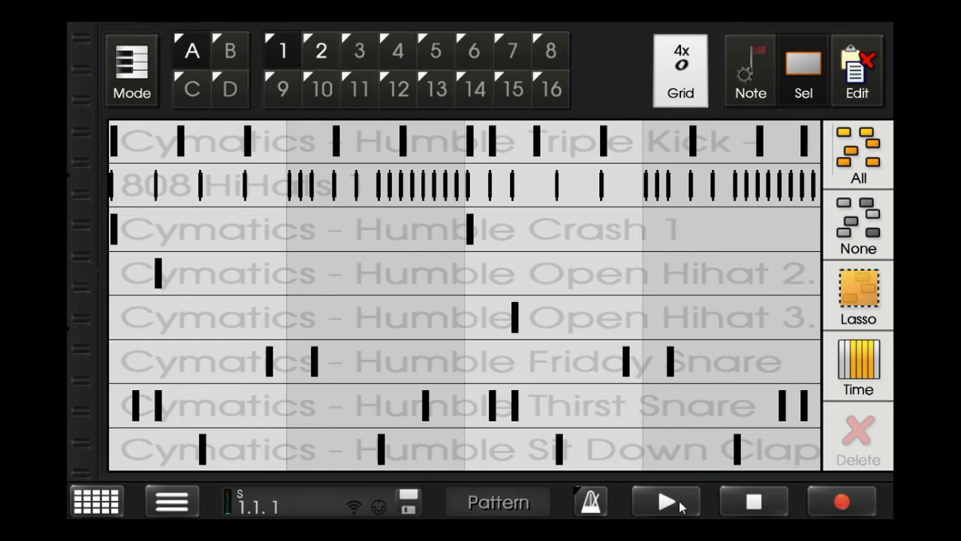
{"action": "left_click", "coordinate": [682, 507]}
{"action": "scroll", "coordinate": [657, 405], "scroll_direction": "up", "scroll_amount": 1}
{"action": "left_click", "coordinate": [749, 497]}
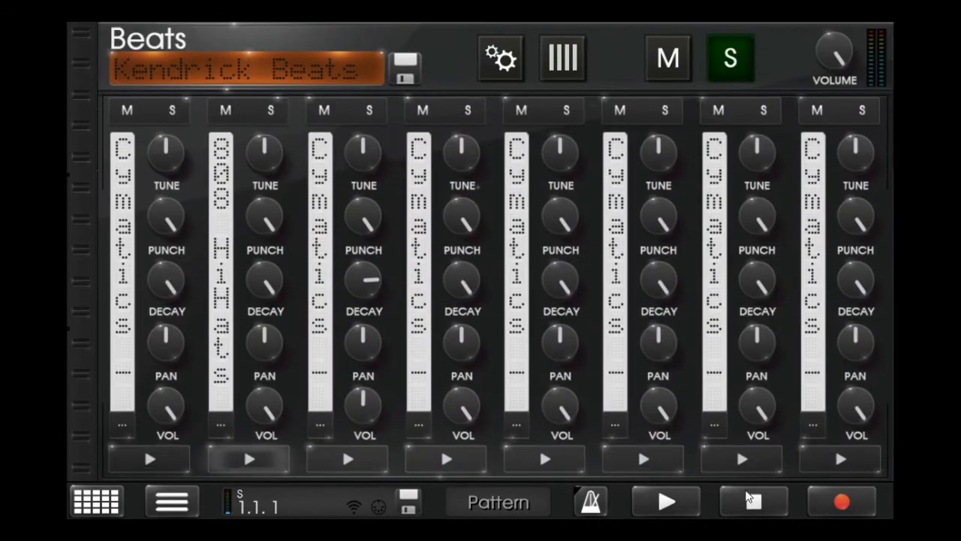
- Amplify the 808 HiHats 1 sample in the wave editor and keep the change
{"action": "left_click", "coordinate": [500, 68]}
{"action": "left_click", "coordinate": [192, 197]}
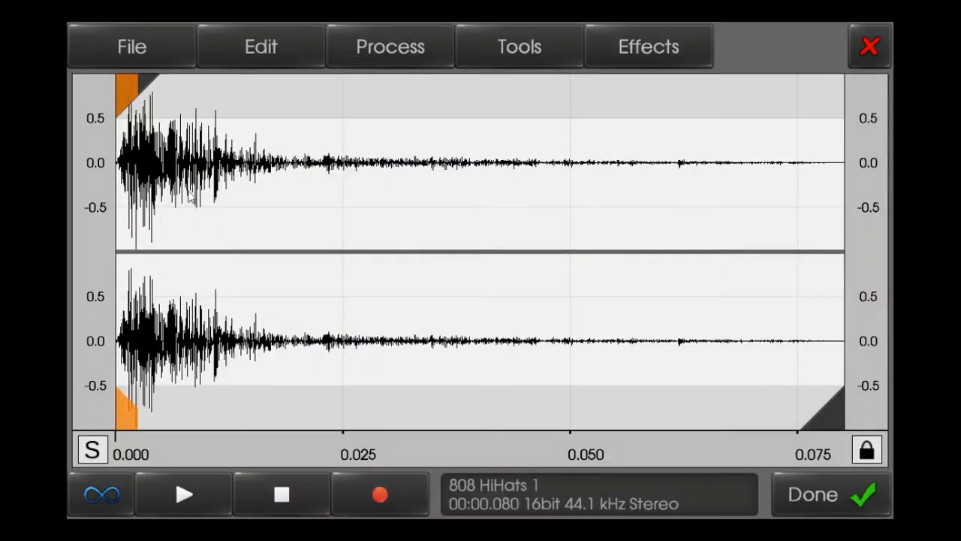
{"action": "left_click", "coordinate": [379, 56]}
{"action": "left_click", "coordinate": [242, 149]}
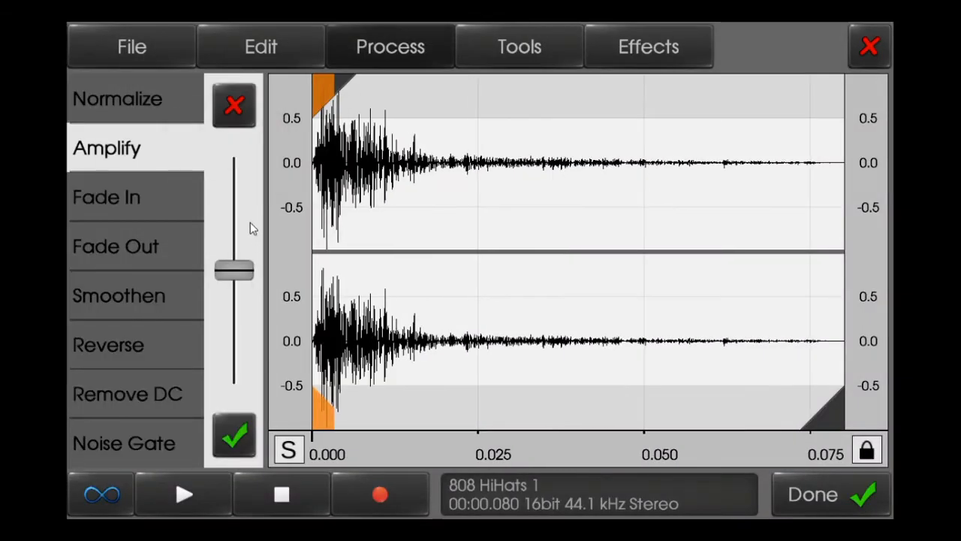
{"action": "left_click_drag", "start_coordinate": [250, 223], "coordinate": [238, 230]}
{"action": "left_click", "coordinate": [234, 436]}
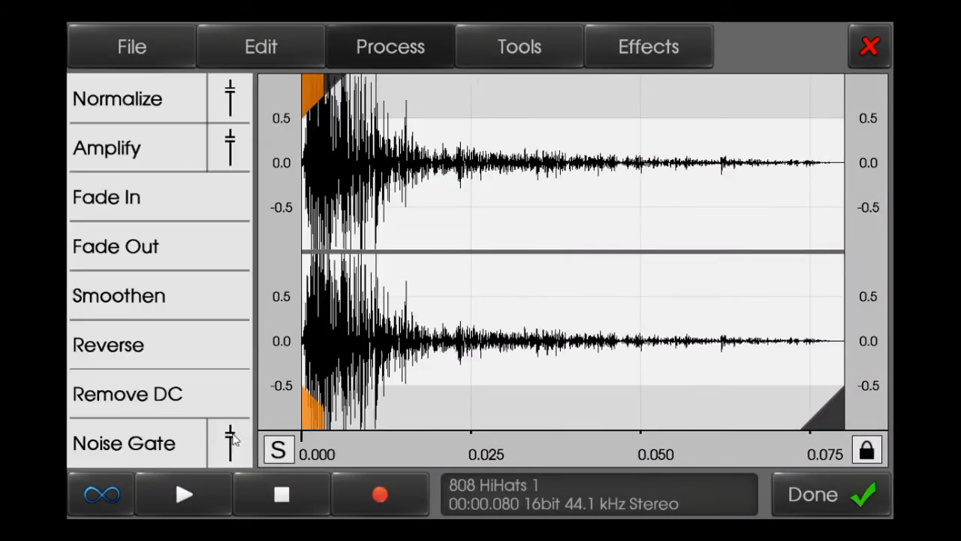
{"action": "left_click", "coordinate": [844, 490]}
{"action": "left_click", "coordinate": [871, 42]}
- Play the pattern and lower the volume of the Humble Crash 1 channel
{"action": "left_click", "coordinate": [665, 501]}
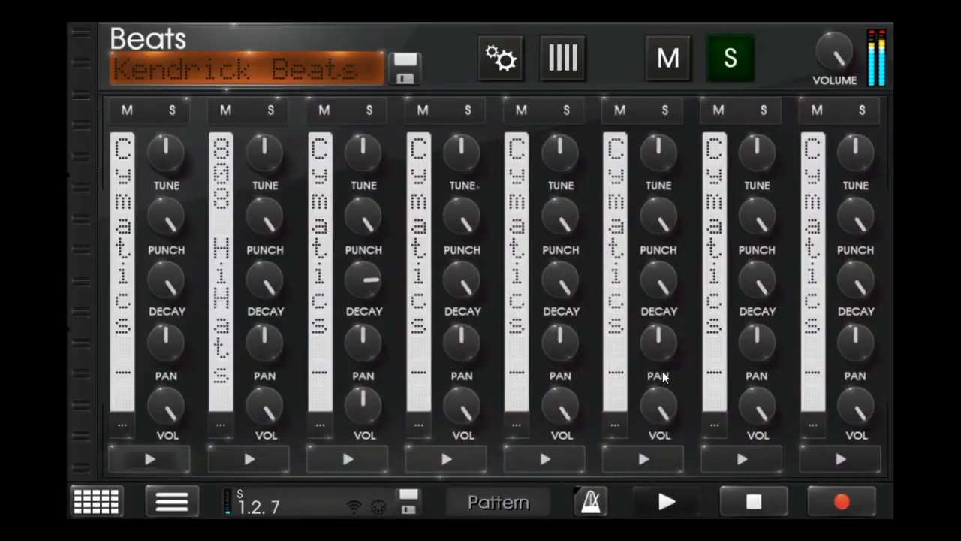
{"action": "scroll", "coordinate": [663, 375], "scroll_direction": "down", "scroll_amount": 5}
{"action": "scroll", "coordinate": [638, 375], "scroll_direction": "up", "scroll_amount": 5}
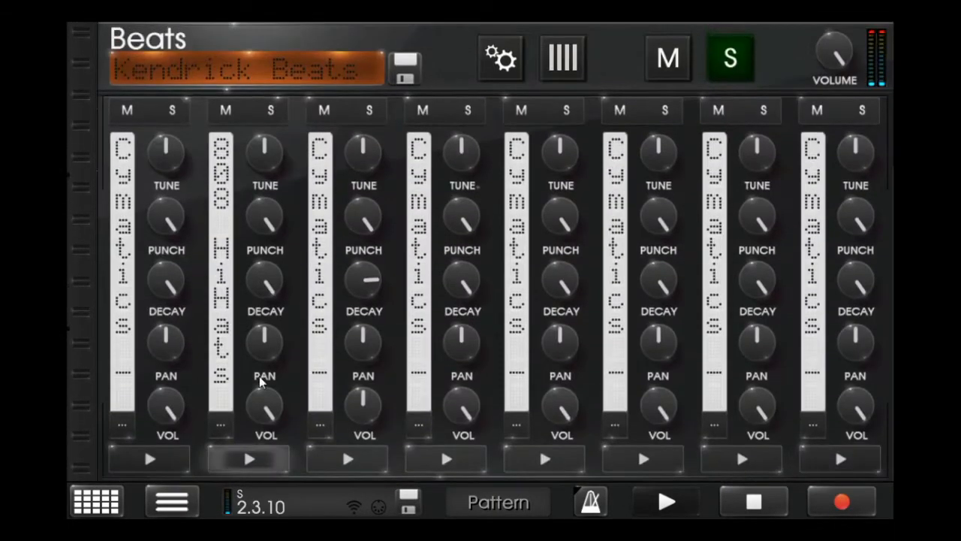
{"action": "scroll", "coordinate": [481, 405], "scroll_direction": "down", "scroll_amount": 5}
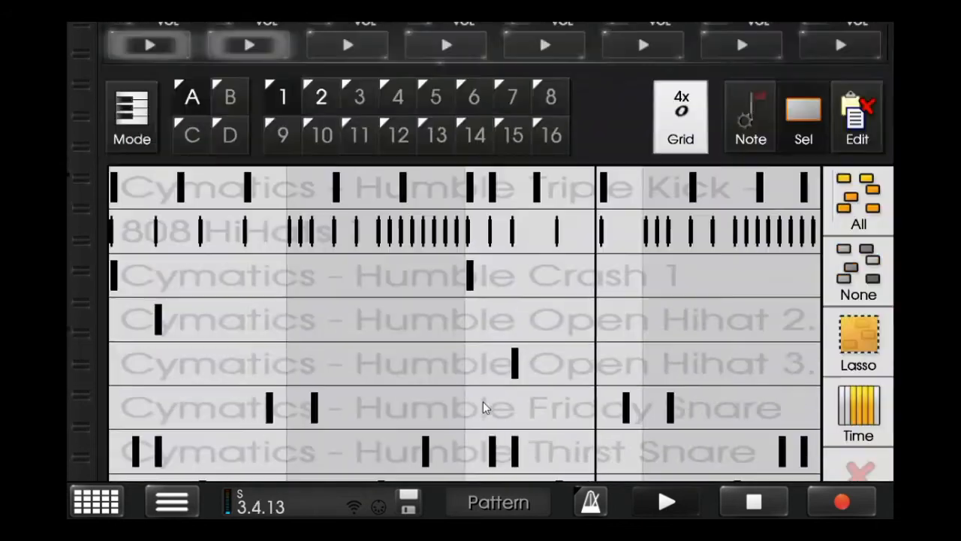
{"action": "scroll", "coordinate": [495, 401], "scroll_direction": "up", "scroll_amount": 5}
{"action": "left_click", "coordinate": [344, 434]}
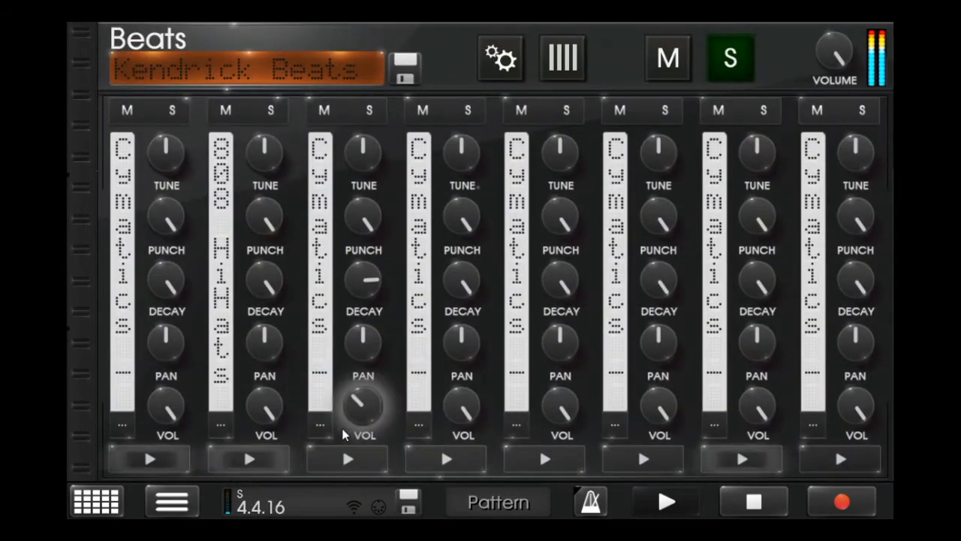
- Listen to pattern A2, stop playback and take the Kendrick Beats machine out of solo
{"action": "scroll", "coordinate": [457, 407], "scroll_direction": "down", "scroll_amount": 5}
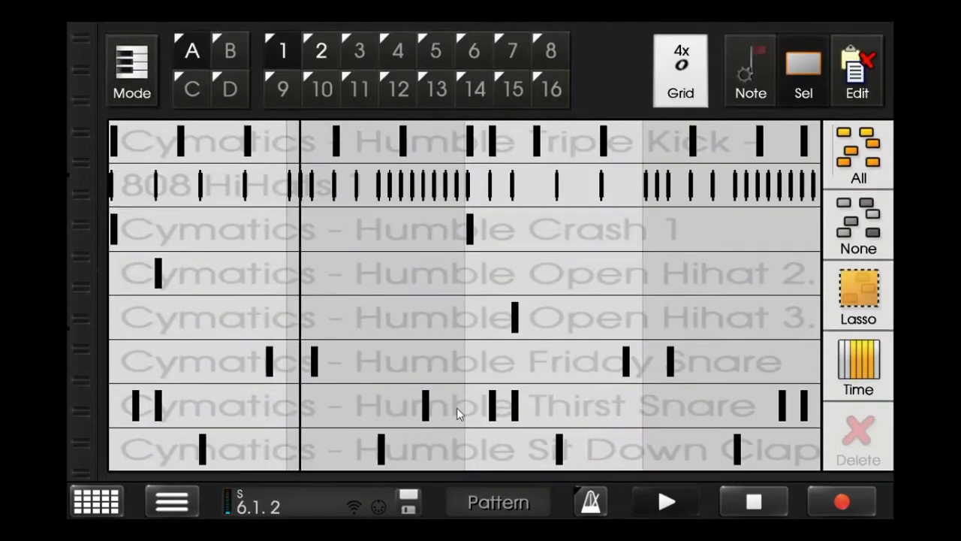
{"action": "left_click", "coordinate": [321, 60]}
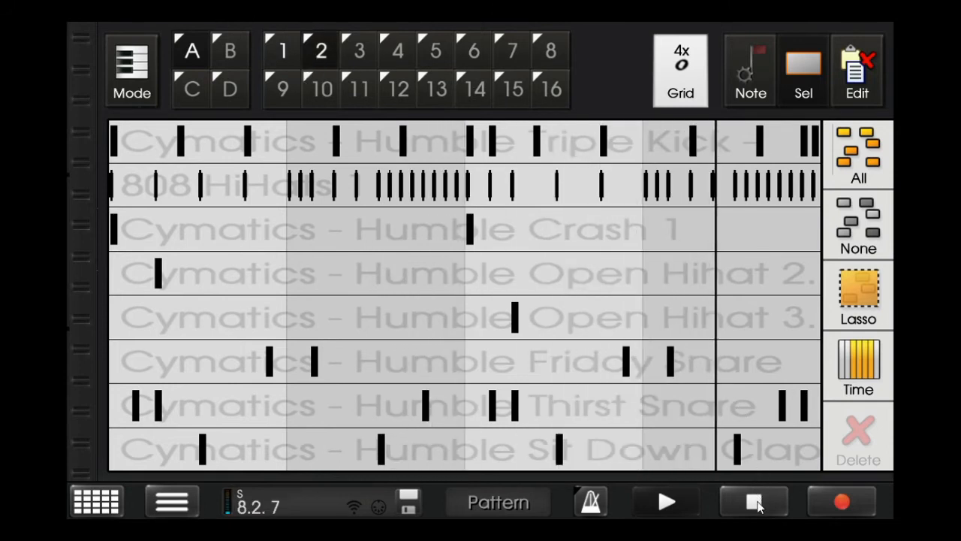
{"action": "left_click", "coordinate": [754, 502]}
{"action": "scroll", "coordinate": [697, 357], "scroll_direction": "up", "scroll_amount": 5}
{"action": "left_click", "coordinate": [730, 56]}
- Add a PCMSynth machine to the rack and name it 808
{"action": "scroll", "coordinate": [455, 274], "scroll_direction": "up", "scroll_amount": 1}
{"action": "scroll", "coordinate": [339, 284], "scroll_direction": "up", "scroll_amount": 1}
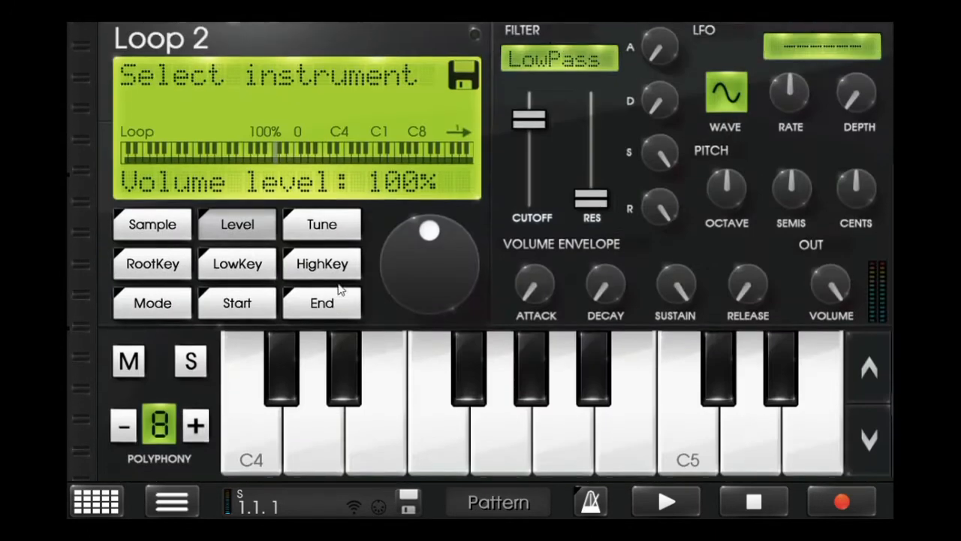
{"action": "left_click", "coordinate": [113, 504]}
{"action": "left_click", "coordinate": [597, 162]}
{"action": "left_click", "coordinate": [354, 135]}
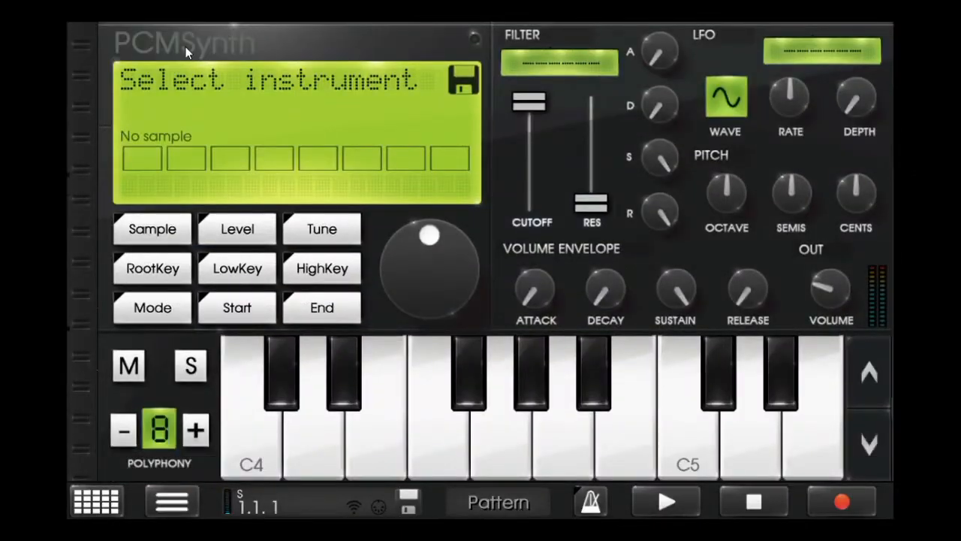
{"action": "left_click", "coordinate": [186, 51]}
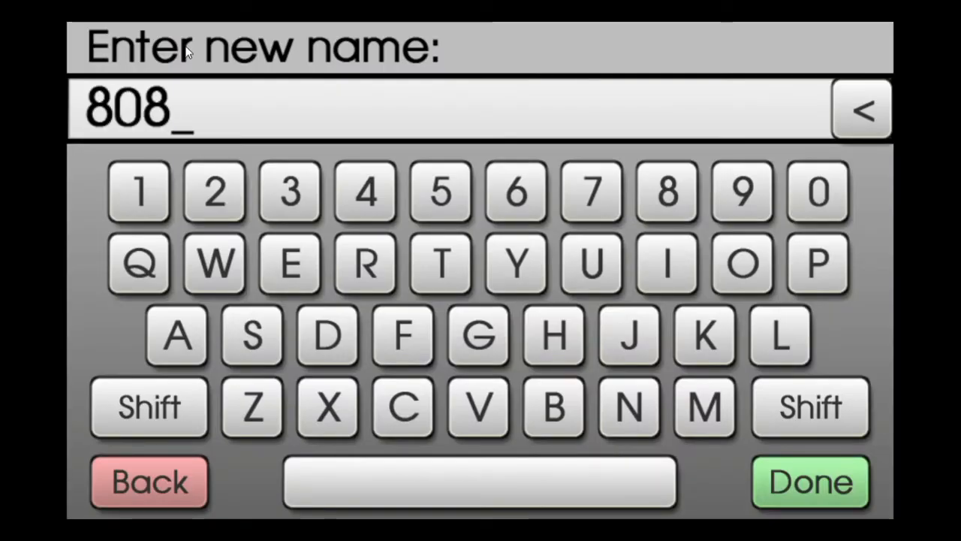
{"action": "key", "text": "Return"}
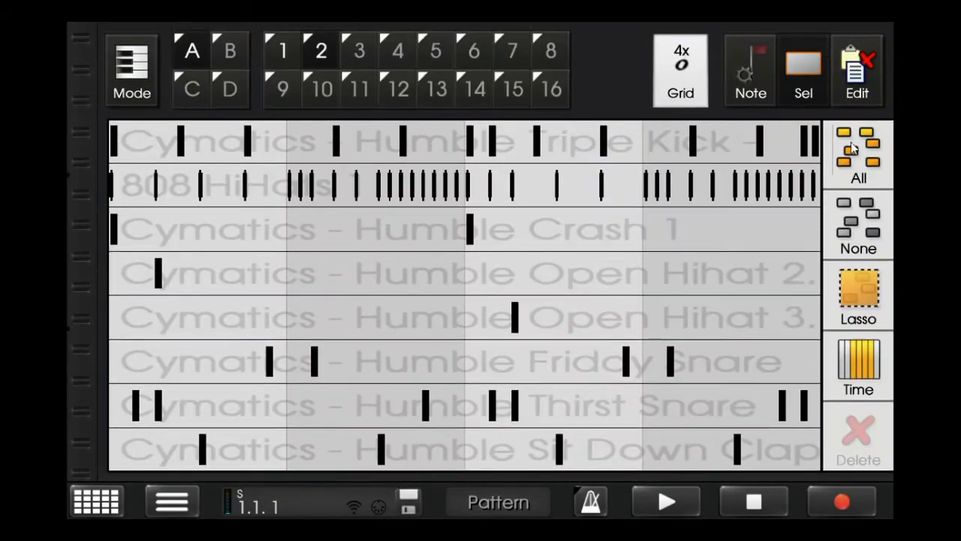
- Copy all the Humble Triple Kick notes from drum pattern A1 and clear the selection
{"action": "left_click", "coordinate": [314, 50]}
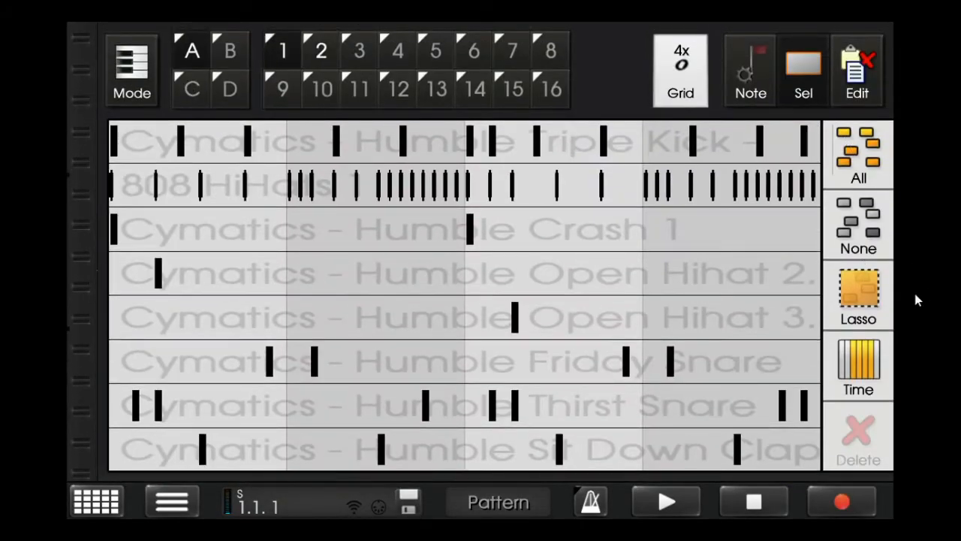
{"action": "left_click", "coordinate": [879, 289]}
{"action": "mouse_move", "coordinate": [790, 155]}
{"action": "left_mouse_down"}
{"action": "mouse_move", "coordinate": [796, 141]}
{"action": "mouse_move", "coordinate": [112, 140]}
{"action": "mouse_move", "coordinate": [68, 121]}
{"action": "left_mouse_up"}
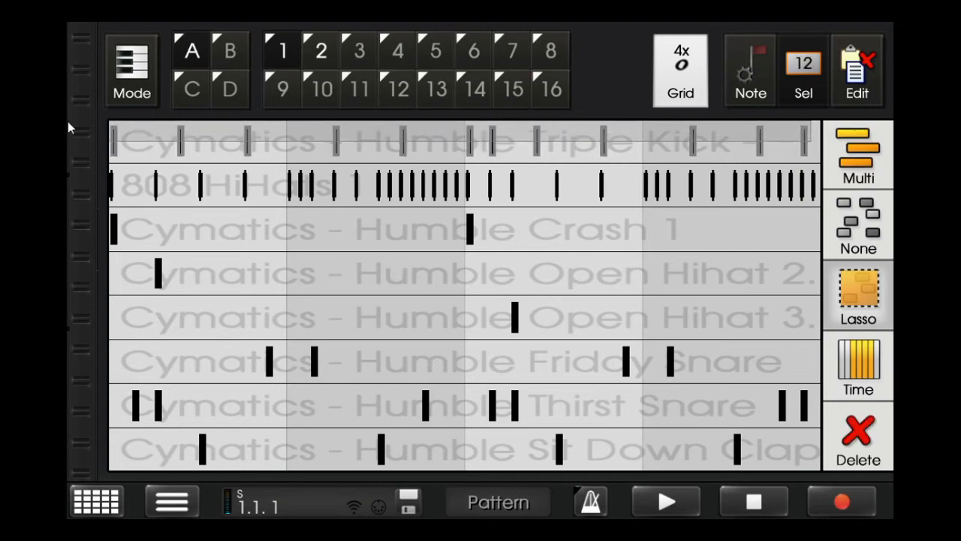
{"action": "left_click", "coordinate": [874, 70]}
{"action": "left_click", "coordinate": [804, 71]}
{"action": "left_click", "coordinate": [858, 225]}
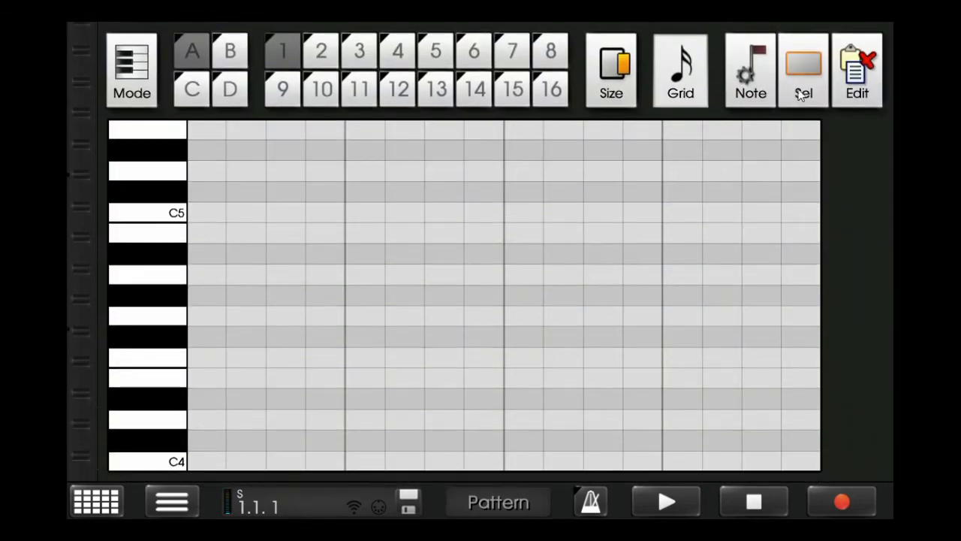
- Paste the kick notes into pattern A1 of the 808 machine and move them all to E4
{"action": "left_click", "coordinate": [863, 64]}
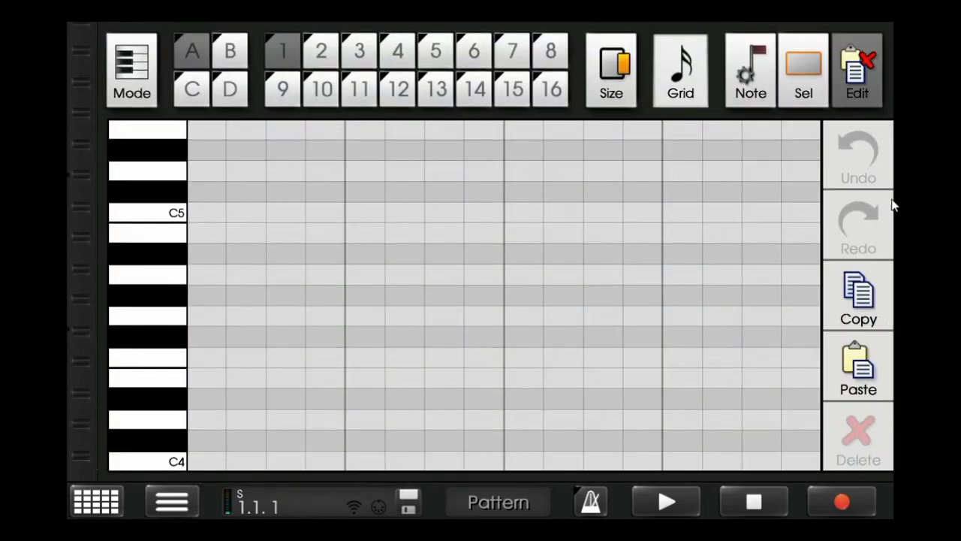
{"action": "left_click", "coordinate": [871, 361]}
{"action": "left_click_drag", "start_coordinate": [167, 357], "coordinate": [183, 176]}
{"action": "left_click_drag", "start_coordinate": [214, 359], "coordinate": [211, 82]}
{"action": "left_click_drag", "start_coordinate": [153, 263], "coordinate": [163, 329]}
{"action": "left_click_drag", "start_coordinate": [172, 247], "coordinate": [422, 282]}
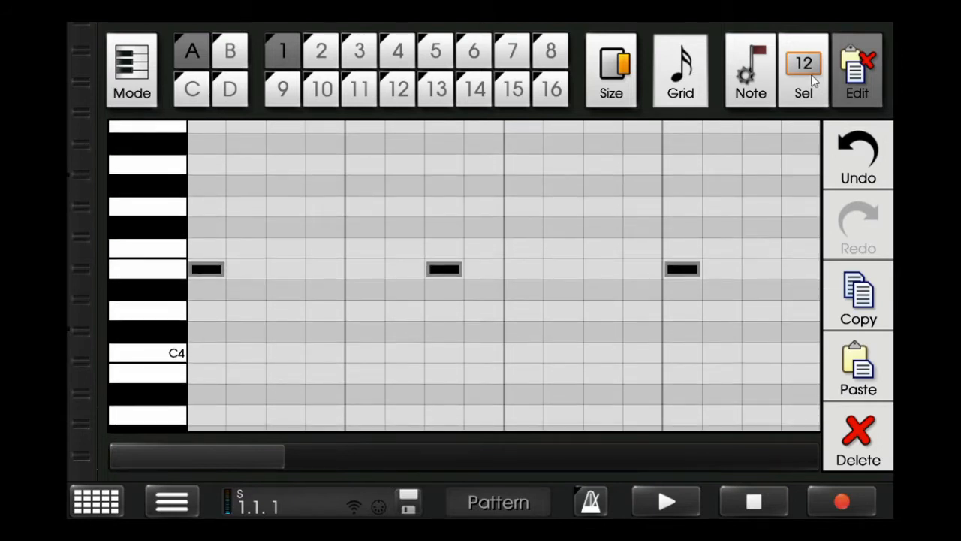
{"action": "left_click", "coordinate": [803, 72]}
- Load the sample Cymatics - Humble 808 7 - A from the Drums - One Shots/808 folder into the 808 machine
{"action": "left_click", "coordinate": [433, 173]}
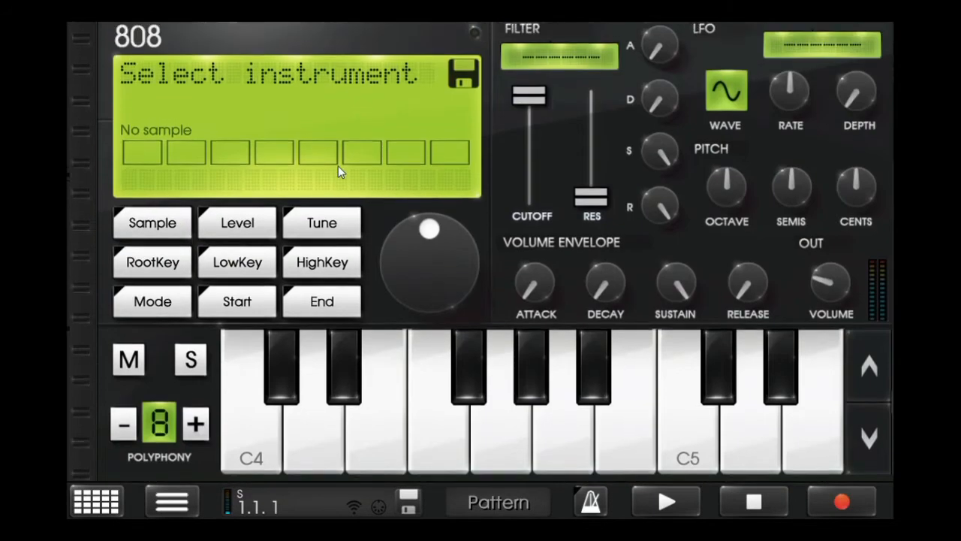
{"action": "left_click", "coordinate": [237, 225]}
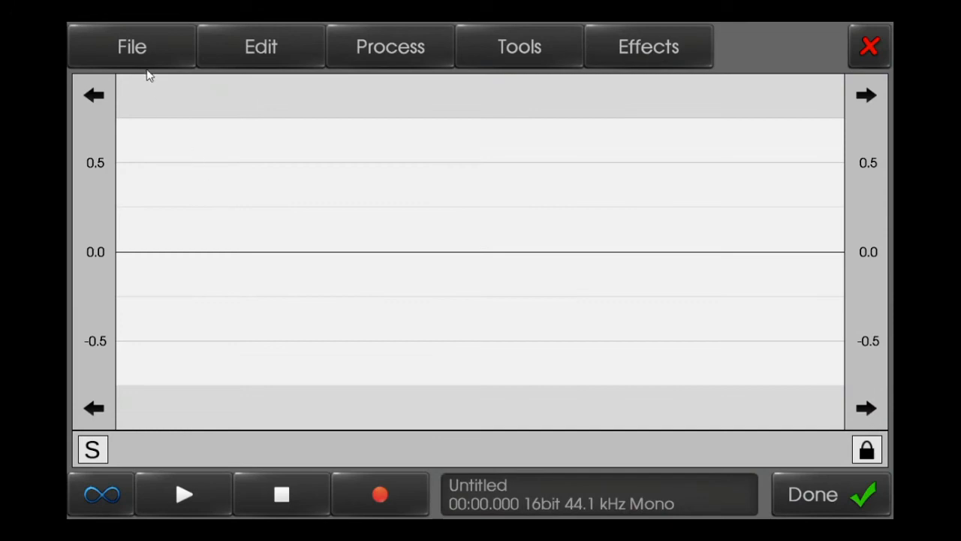
{"action": "left_click", "coordinate": [143, 47]}
{"action": "left_click", "coordinate": [178, 92]}
{"action": "left_click", "coordinate": [223, 172]}
{"action": "left_click", "coordinate": [255, 139]}
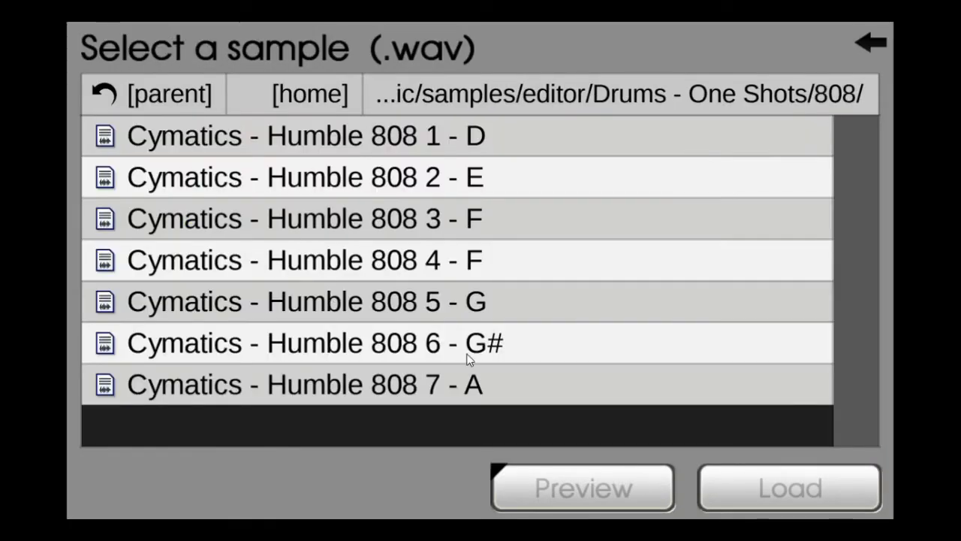
{"action": "left_click", "coordinate": [480, 383]}
{"action": "left_click", "coordinate": [826, 503]}
{"action": "left_click", "coordinate": [824, 501]}
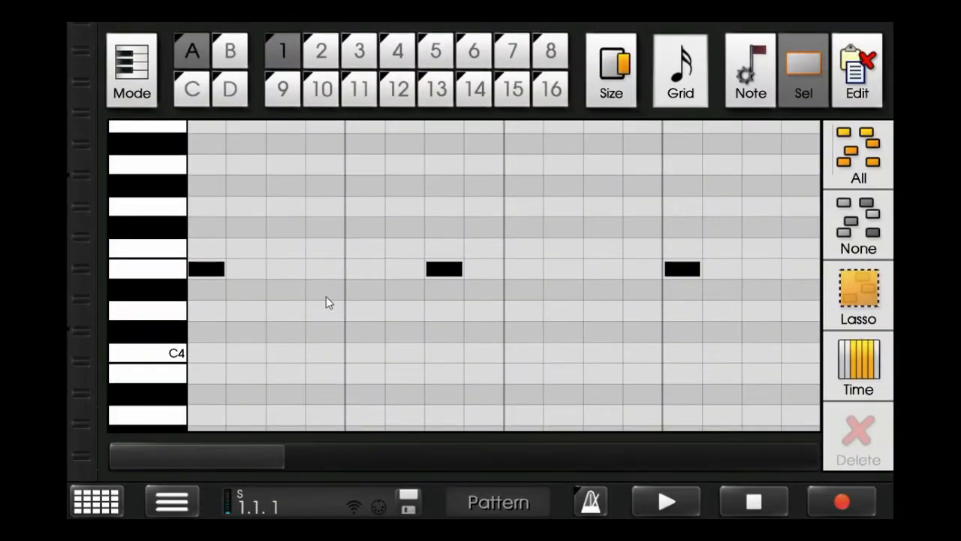
- Lengthen each of the first three E4 notes until it meets the note that follows
{"action": "left_click", "coordinate": [213, 269]}
{"action": "left_click", "coordinate": [629, 89]}
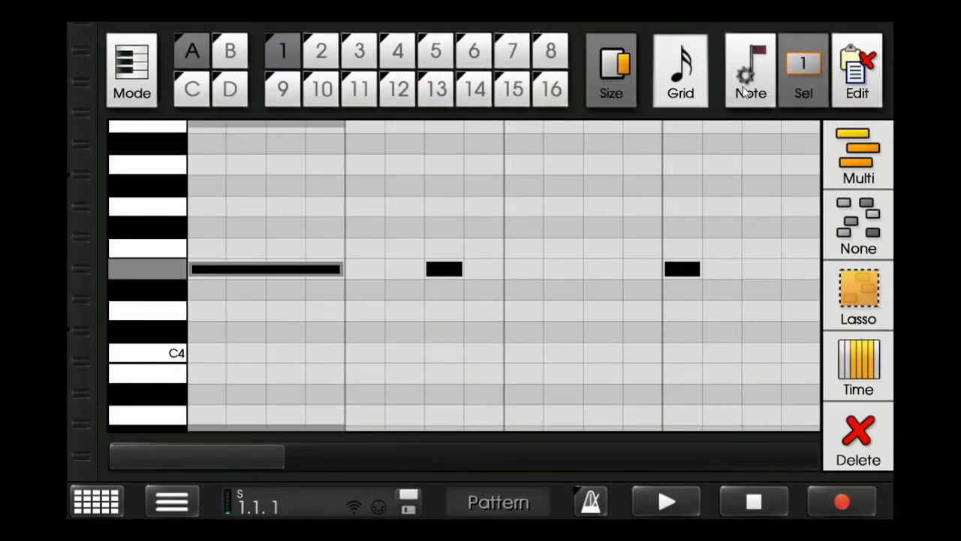
{"action": "left_click", "coordinate": [459, 267]}
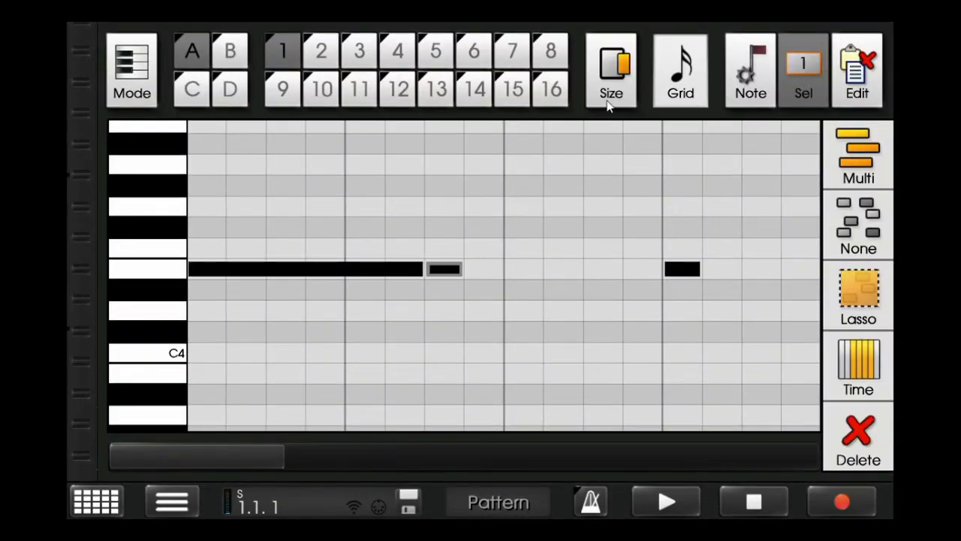
{"action": "left_click", "coordinate": [621, 79]}
{"action": "left_click", "coordinate": [682, 268]}
{"action": "left_click", "coordinate": [624, 79]}
{"action": "left_click_drag", "start_coordinate": [926, 99], "coordinate": [354, 169]}
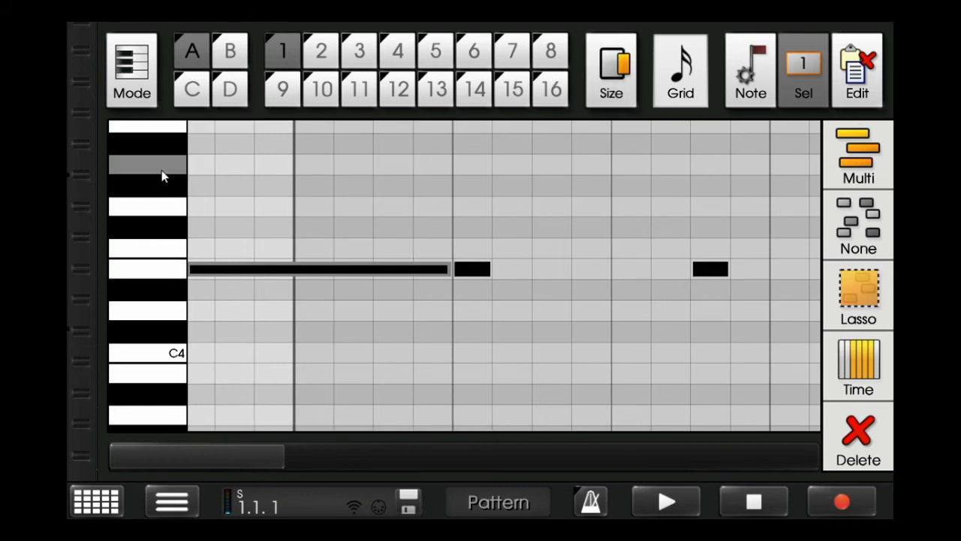
- Move the fourth note to A4 and the fifth to C4, extending each up to the next note
{"action": "left_click_drag", "start_coordinate": [468, 268], "coordinate": [478, 166]}
{"action": "left_click_drag", "start_coordinate": [602, 98], "coordinate": [780, 83]}
{"action": "left_click_drag", "start_coordinate": [276, 462], "coordinate": [414, 425]}
{"action": "left_click_drag", "start_coordinate": [464, 275], "coordinate": [451, 356]}
{"action": "left_click_drag", "start_coordinate": [617, 99], "coordinate": [586, 102]}
{"action": "left_click_drag", "start_coordinate": [455, 453], "coordinate": [552, 441]}
- Move the sixth and seventh notes to D#4 and the eighth to F#4, extending each up to the next note
{"action": "left_click_drag", "start_coordinate": [364, 270], "coordinate": [358, 298]}
{"action": "left_click_drag", "start_coordinate": [590, 107], "coordinate": [492, 196]}
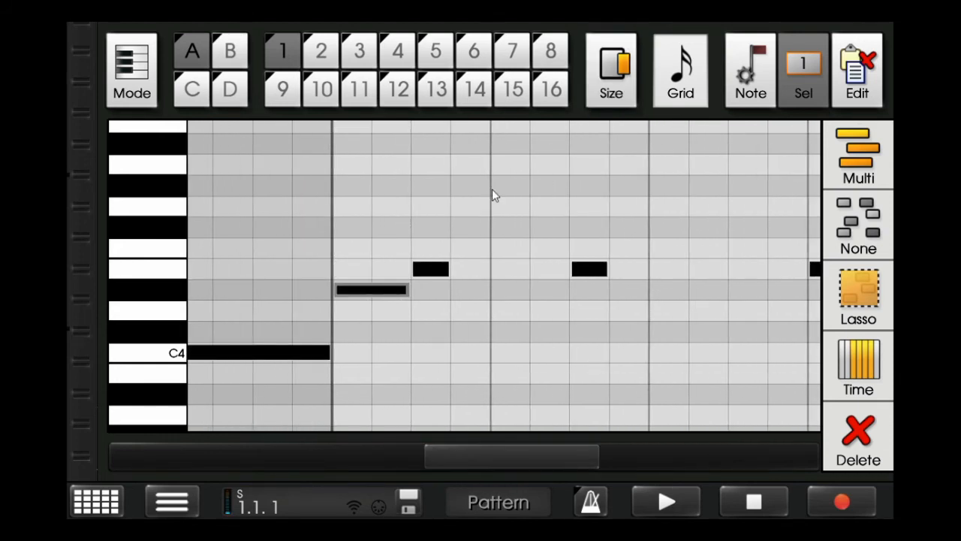
{"action": "left_click_drag", "start_coordinate": [446, 275], "coordinate": [452, 290]}
{"action": "left_click_drag", "start_coordinate": [598, 81], "coordinate": [757, 153]}
{"action": "left_click", "coordinate": [592, 226]}
{"action": "double_click", "coordinate": [600, 228]}
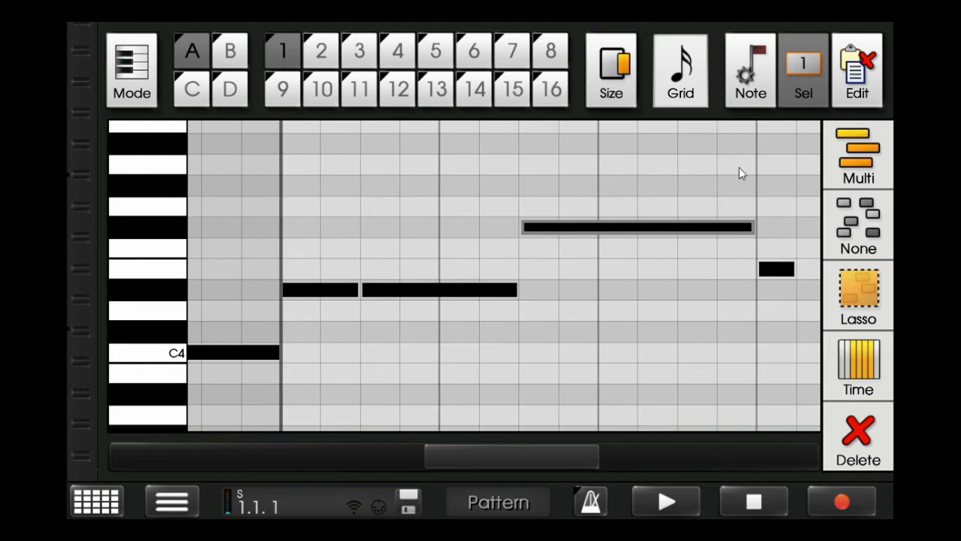
- Move the ninth note to D#4, then extend it and the tenth E4 note up to their following notes
{"action": "left_click", "coordinate": [615, 465]}
{"action": "left_click_drag", "start_coordinate": [334, 272], "coordinate": [324, 298]}
{"action": "left_click_drag", "start_coordinate": [610, 86], "coordinate": [653, 142]}
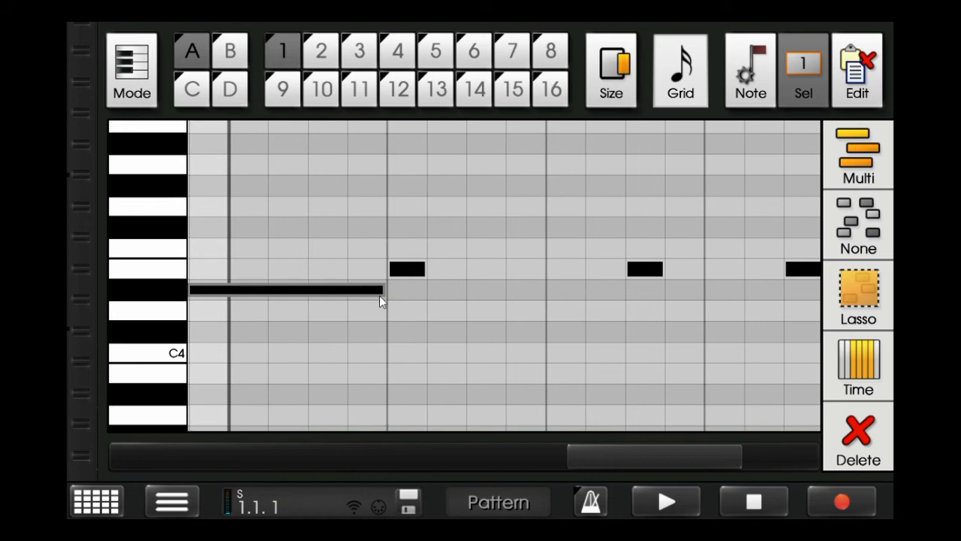
{"action": "left_click", "coordinate": [416, 272]}
{"action": "left_click_drag", "start_coordinate": [601, 94], "coordinate": [781, 113]}
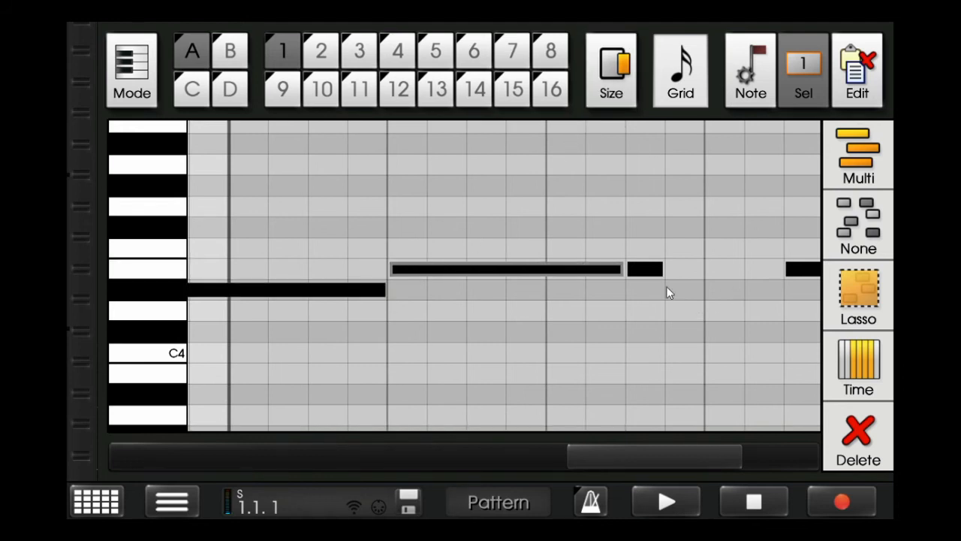
- Move the eleventh note to A4, fit its length to the final note, and extend the final note to the pattern's end
{"action": "left_click_drag", "start_coordinate": [647, 270], "coordinate": [654, 180]}
{"action": "left_click_drag", "start_coordinate": [612, 85], "coordinate": [805, 102]}
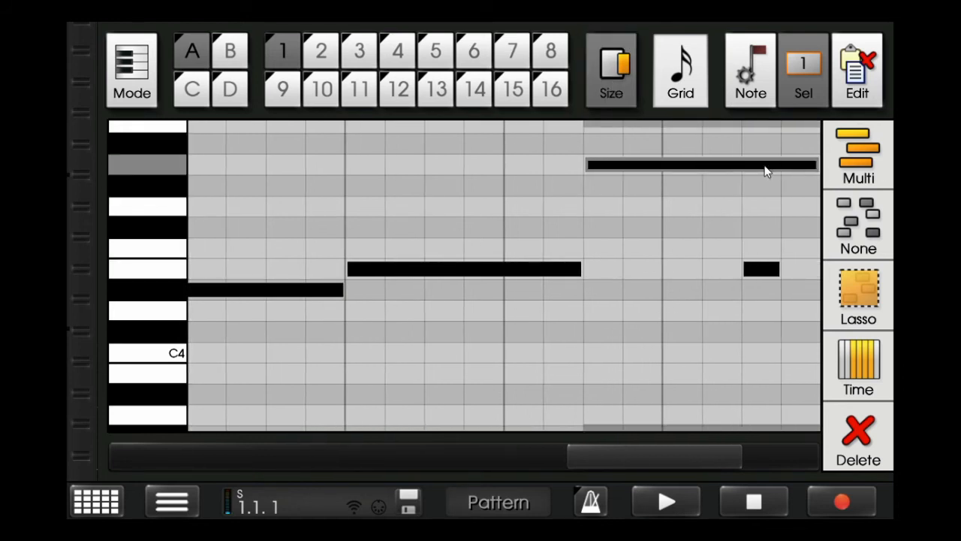
{"action": "left_click", "coordinate": [751, 267]}
{"action": "left_click_drag", "start_coordinate": [612, 75], "coordinate": [204, 79]}
{"action": "left_click", "coordinate": [868, 163]}
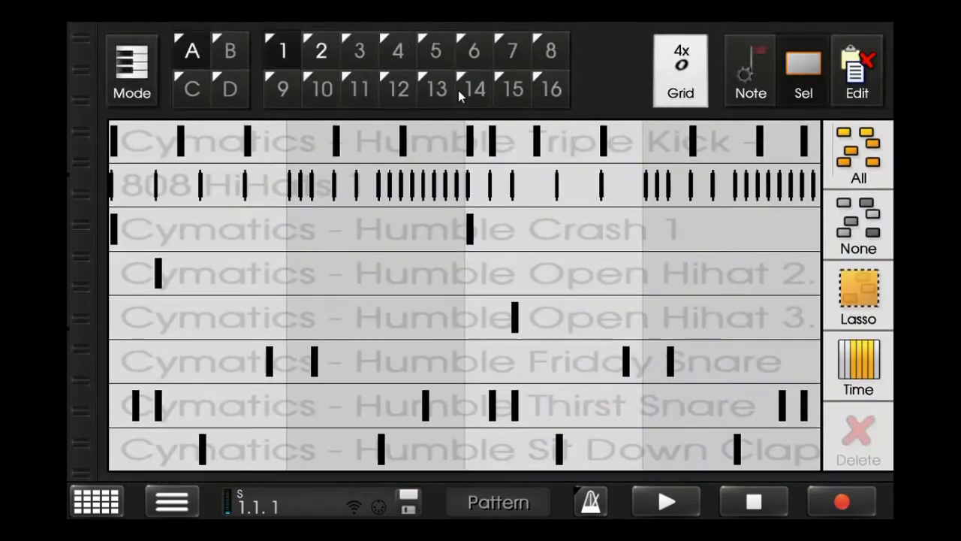
- Select and copy the Humble Triple Kick notes of drum pattern A2
{"action": "left_click", "coordinate": [321, 50]}
{"action": "left_click_drag", "start_coordinate": [822, 153], "coordinate": [90, 158]}
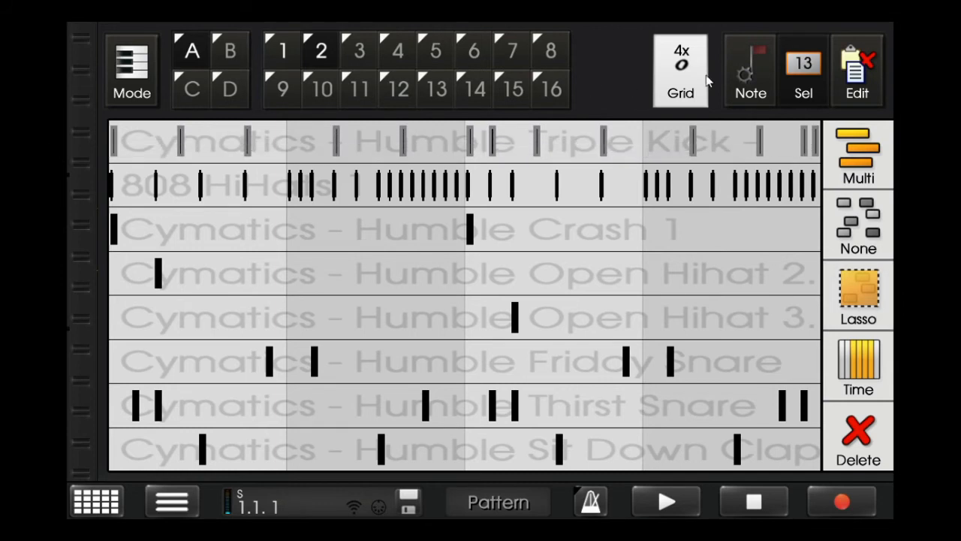
{"action": "left_click", "coordinate": [856, 71]}
{"action": "left_click", "coordinate": [790, 70]}
{"action": "left_click", "coordinate": [875, 138]}
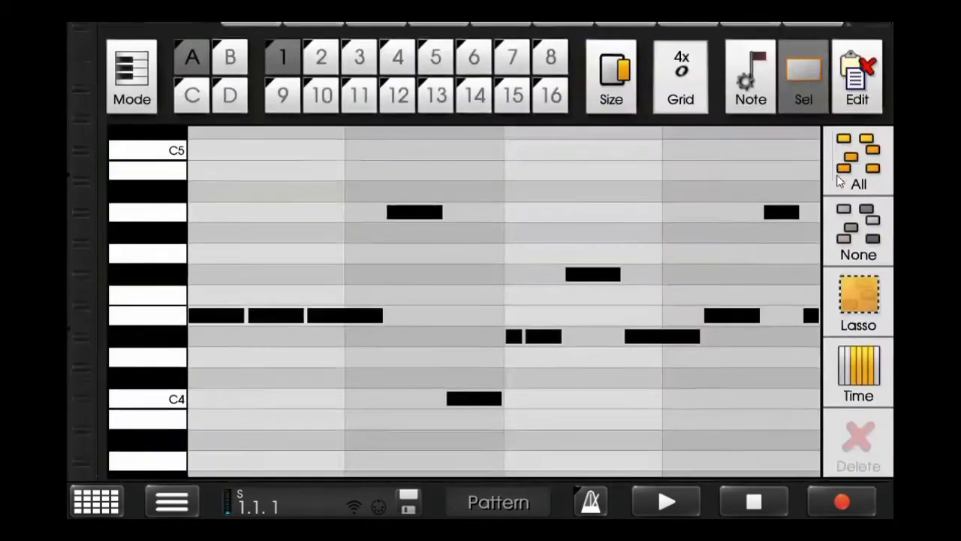
- Copy all notes of the 808 machine's pattern A1, paste them into pattern A2 and clear the selection
{"action": "left_click", "coordinate": [877, 147]}
{"action": "left_click", "coordinate": [871, 73]}
{"action": "left_click", "coordinate": [804, 70]}
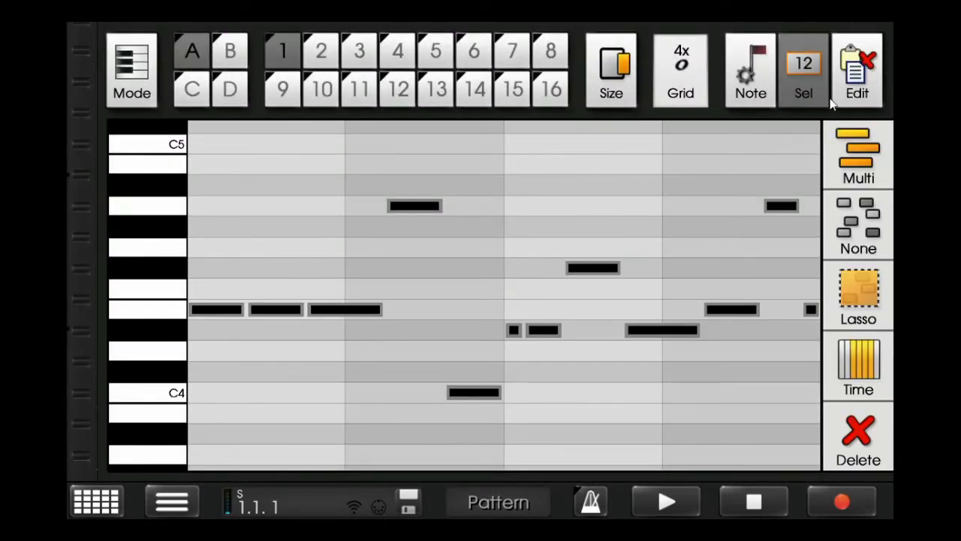
{"action": "left_click", "coordinate": [858, 154]}
{"action": "left_click", "coordinate": [323, 51]}
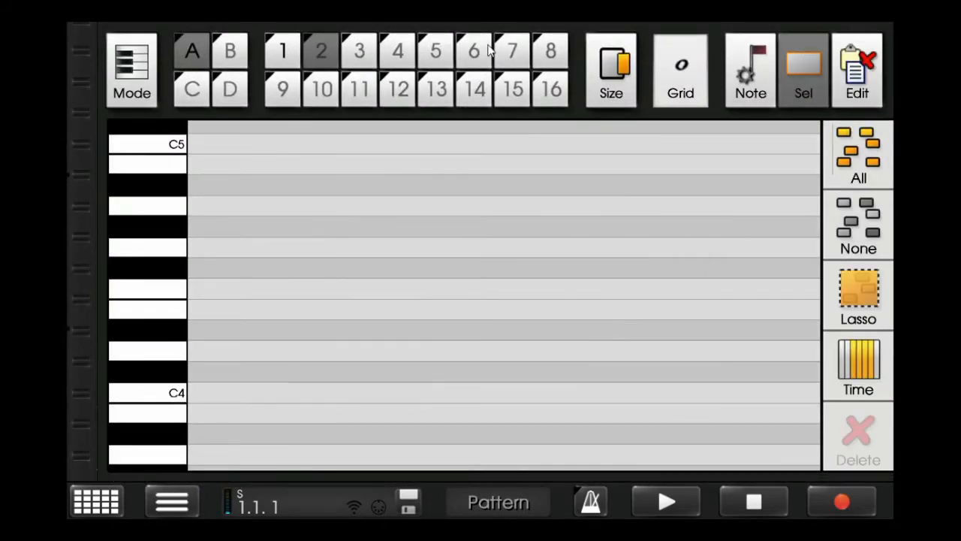
{"action": "left_click", "coordinate": [863, 60]}
{"action": "left_click", "coordinate": [862, 359]}
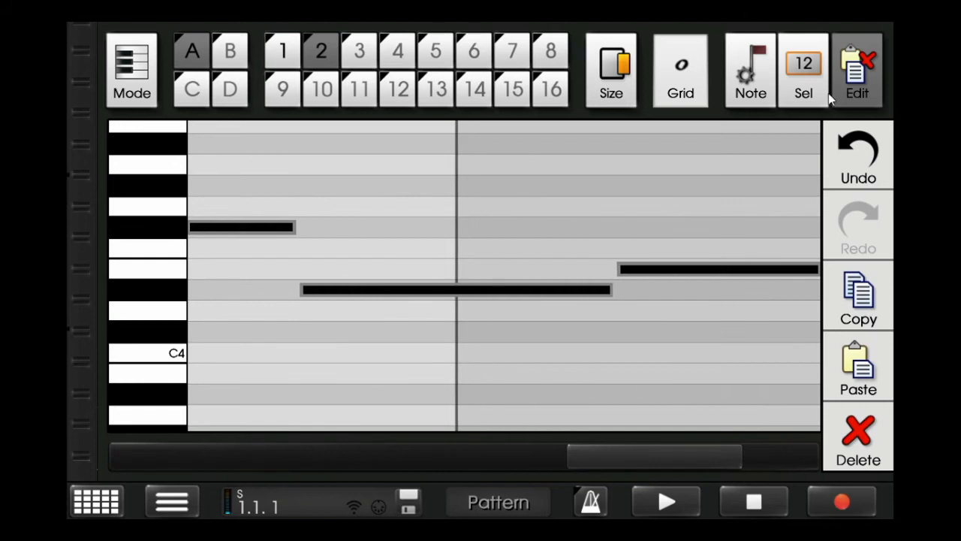
{"action": "left_click", "coordinate": [859, 150]}
{"action": "left_click", "coordinate": [859, 224]}
{"action": "left_click", "coordinate": [751, 70]}
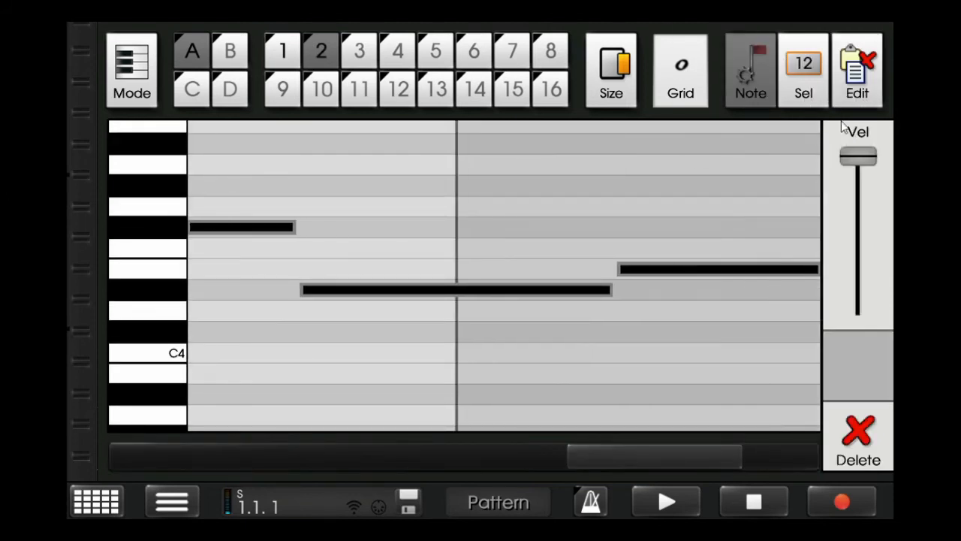
{"action": "left_click", "coordinate": [818, 70]}
{"action": "left_click", "coordinate": [861, 141]}
- Set the grid to sixteenth notes and shorten the last note of pattern A2 to one sixteenth
{"action": "left_click", "coordinate": [666, 84]}
{"action": "left_click", "coordinate": [673, 83]}
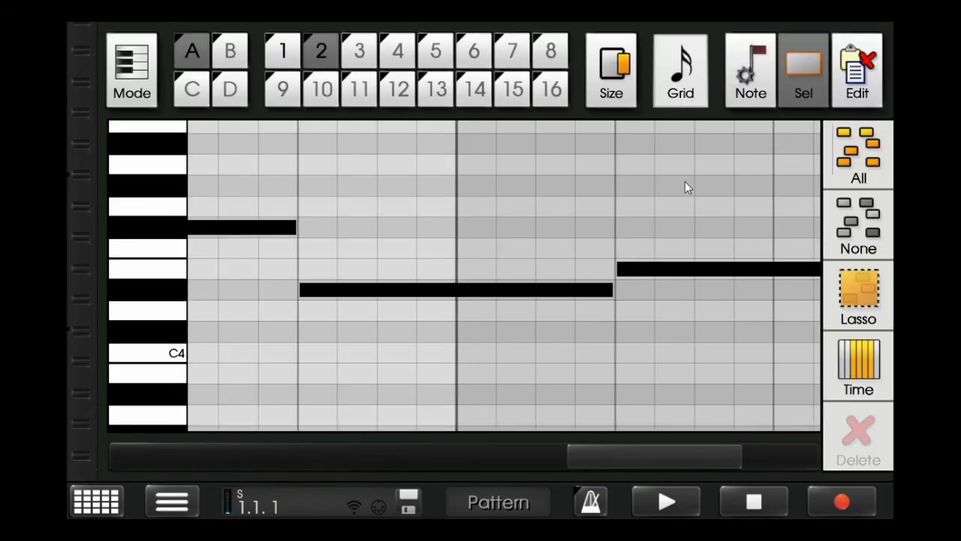
{"action": "left_click_drag", "start_coordinate": [707, 455], "coordinate": [767, 474]}
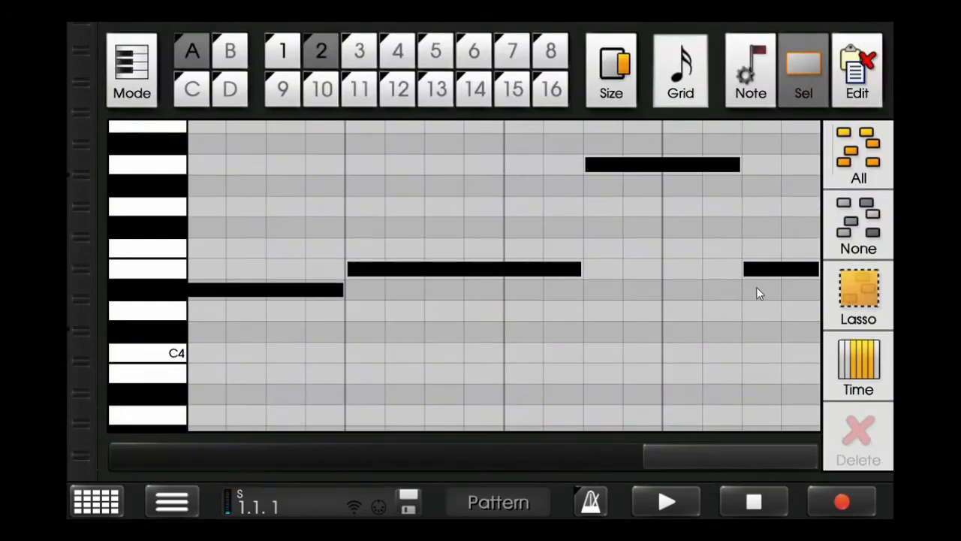
{"action": "left_click", "coordinate": [755, 269]}
{"action": "left_click", "coordinate": [622, 96]}
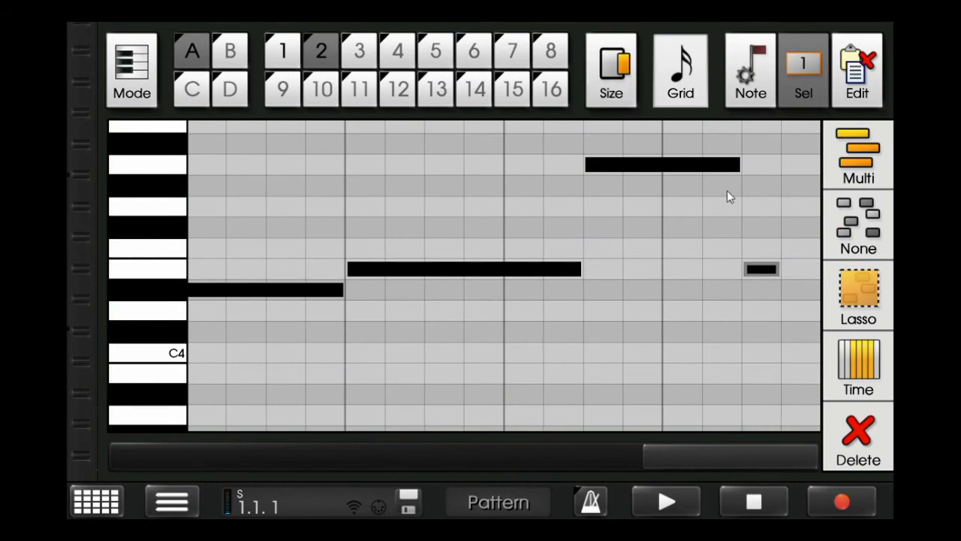
- Lower the long A4 note to E4, raise the last note to G4, and add another G4 sixteenth after it
{"action": "left_click_drag", "start_coordinate": [767, 267], "coordinate": [755, 211]}
{"action": "left_click_drag", "start_coordinate": [660, 169], "coordinate": [663, 230]}
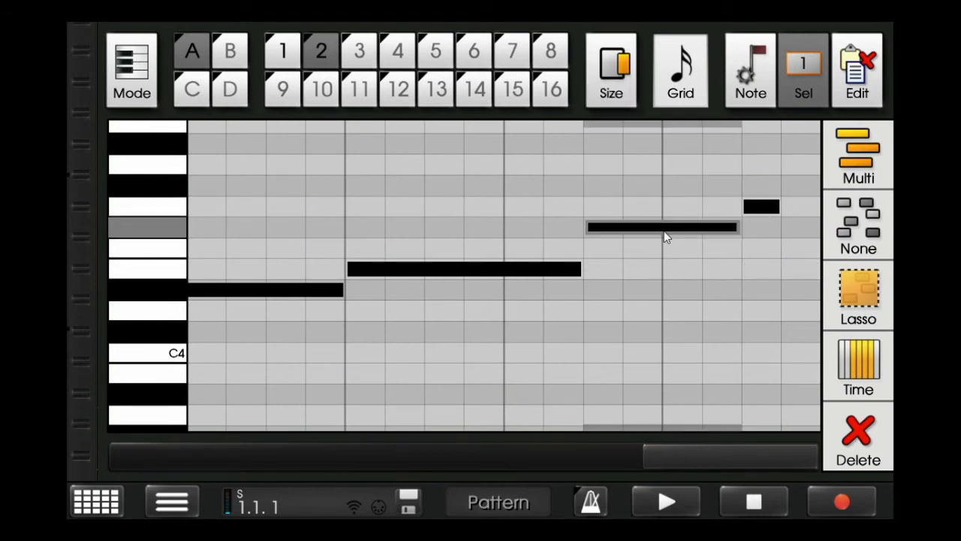
{"action": "left_click_drag", "start_coordinate": [757, 218], "coordinate": [786, 186]}
{"action": "left_click", "coordinate": [793, 164]}
{"action": "left_click_drag", "start_coordinate": [796, 184], "coordinate": [774, 197]}
{"action": "left_click_drag", "start_coordinate": [687, 229], "coordinate": [687, 276]}
{"action": "left_click_drag", "start_coordinate": [801, 186], "coordinate": [810, 206]}
- Reduce the velocity of the final G4 note to about 90 and set the grid to 4x whole notes
{"action": "left_click", "coordinate": [750, 72]}
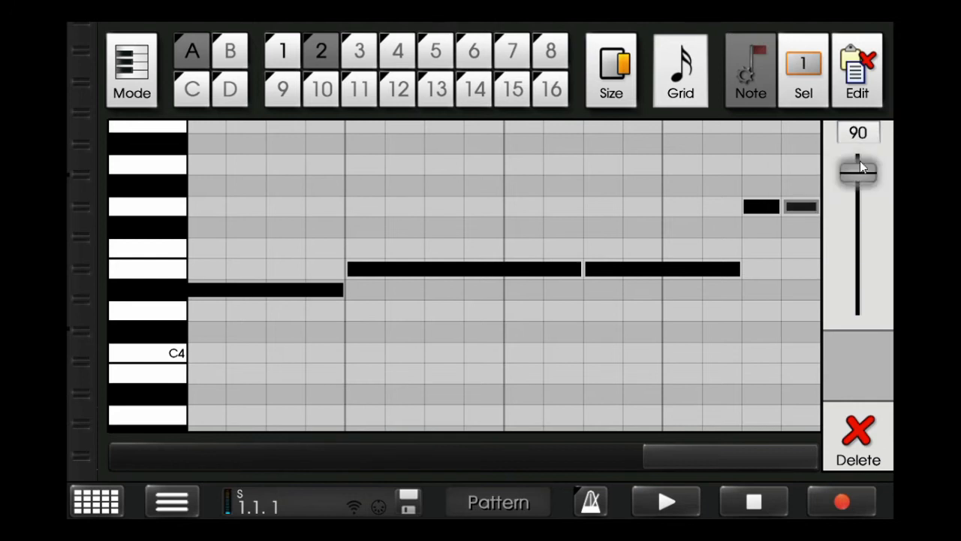
{"action": "left_click", "coordinate": [809, 77]}
{"action": "left_click", "coordinate": [654, 79]}
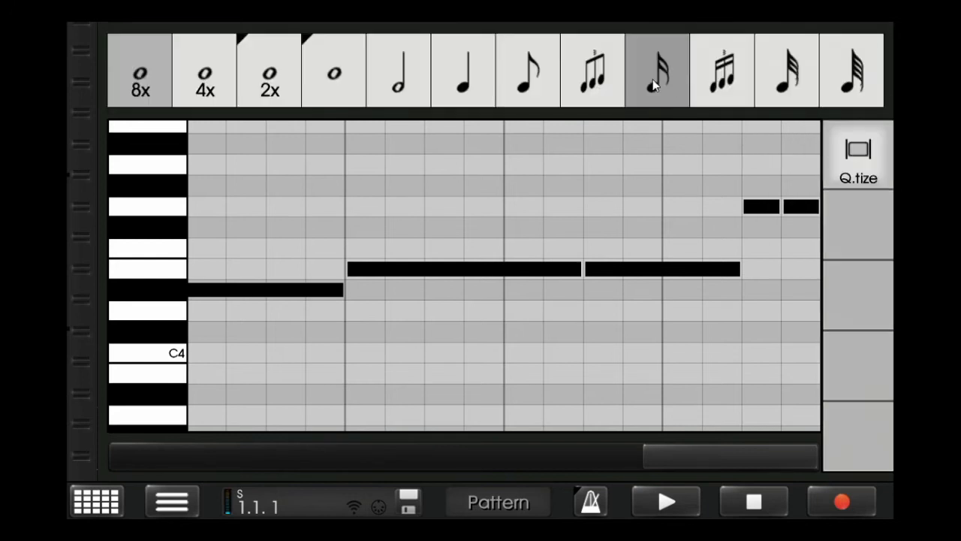
{"action": "left_click", "coordinate": [214, 74]}
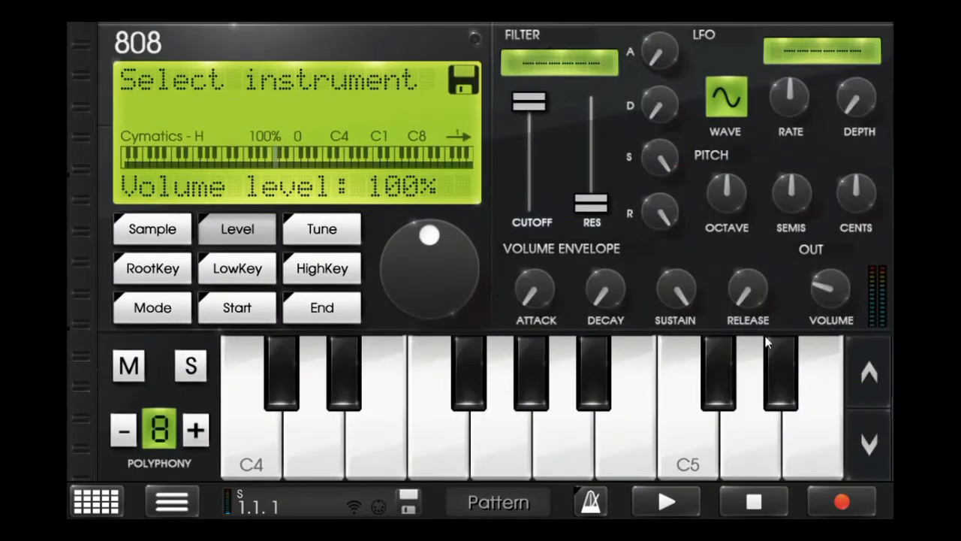
- Raise the 808 machine's output volume to about the middle and set its sample level to 152%
{"action": "left_click_drag", "start_coordinate": [830, 291], "coordinate": [847, 236]}
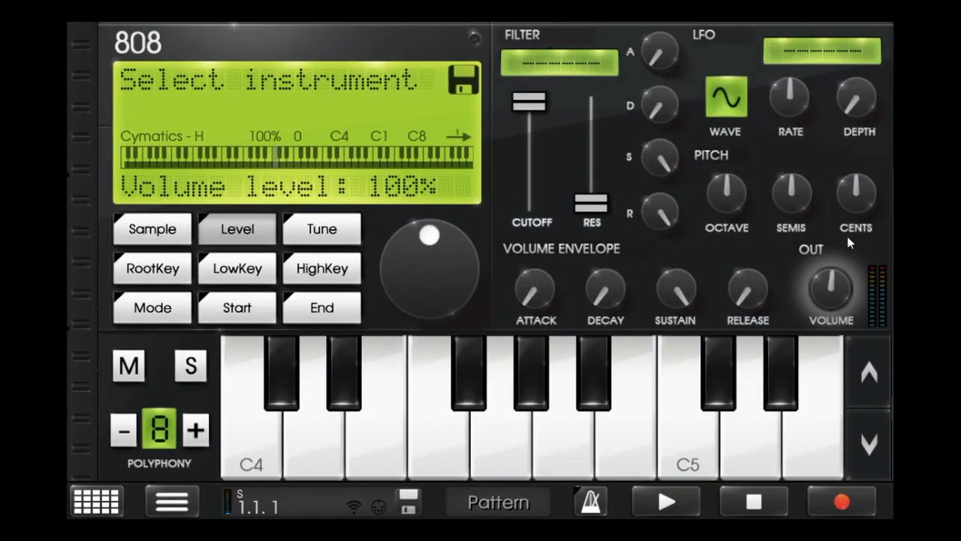
{"action": "left_click_drag", "start_coordinate": [430, 238], "coordinate": [459, 248]}
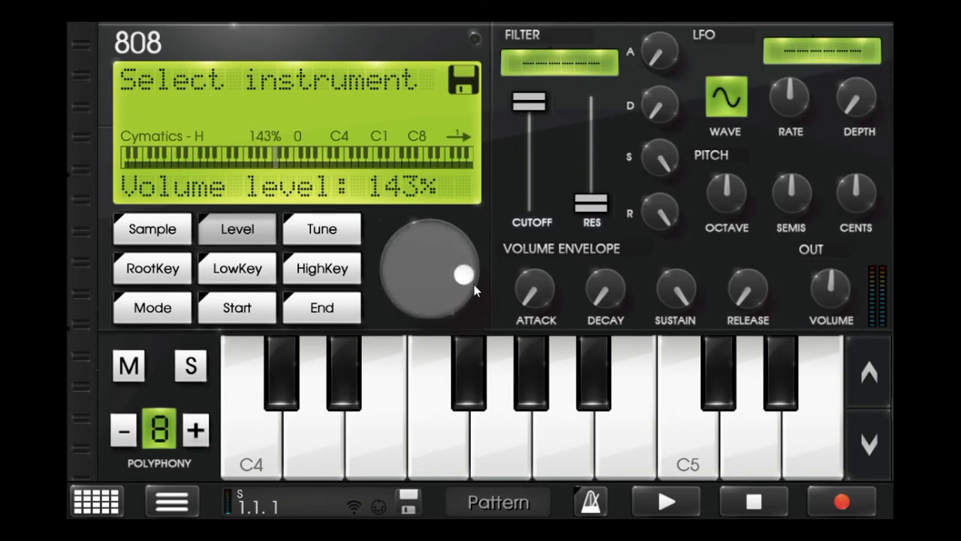
{"action": "left_click", "coordinate": [240, 231]}
{"action": "left_click_drag", "start_coordinate": [388, 282], "coordinate": [717, 124]}
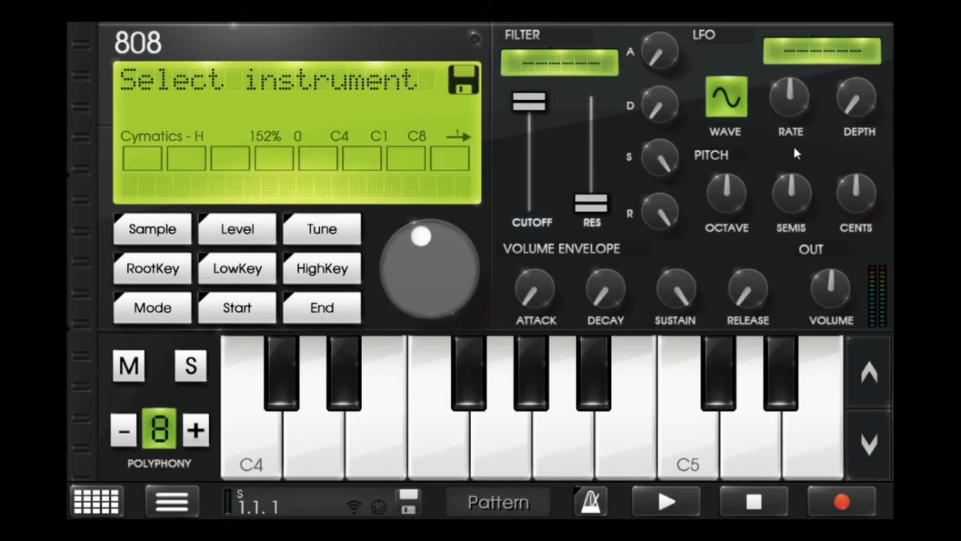
{"action": "left_click", "coordinate": [152, 229]}
{"action": "left_click", "coordinate": [237, 229]}
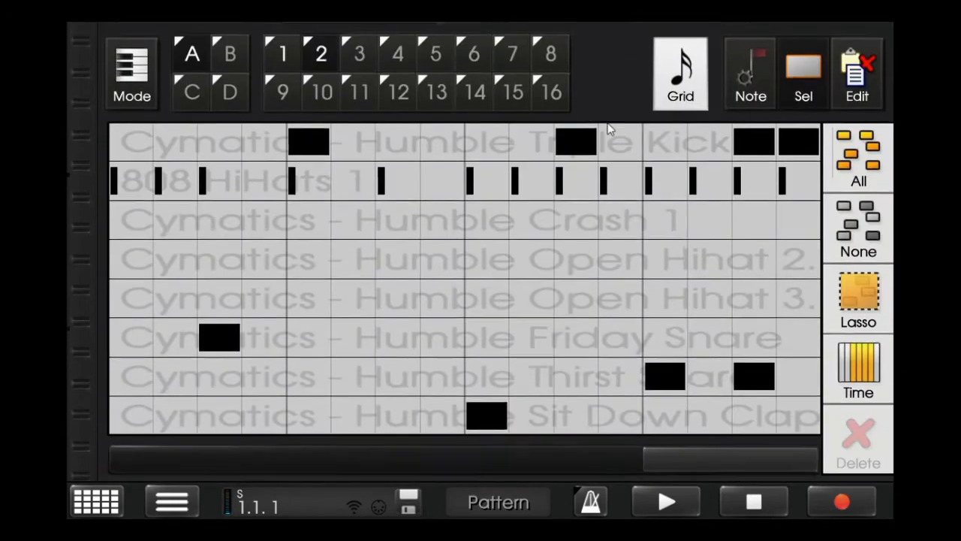
- Open the Beats machine and play back the current patterns to hear the beat with the 808
{"action": "left_click", "coordinate": [681, 72]}
{"action": "left_click", "coordinate": [200, 89]}
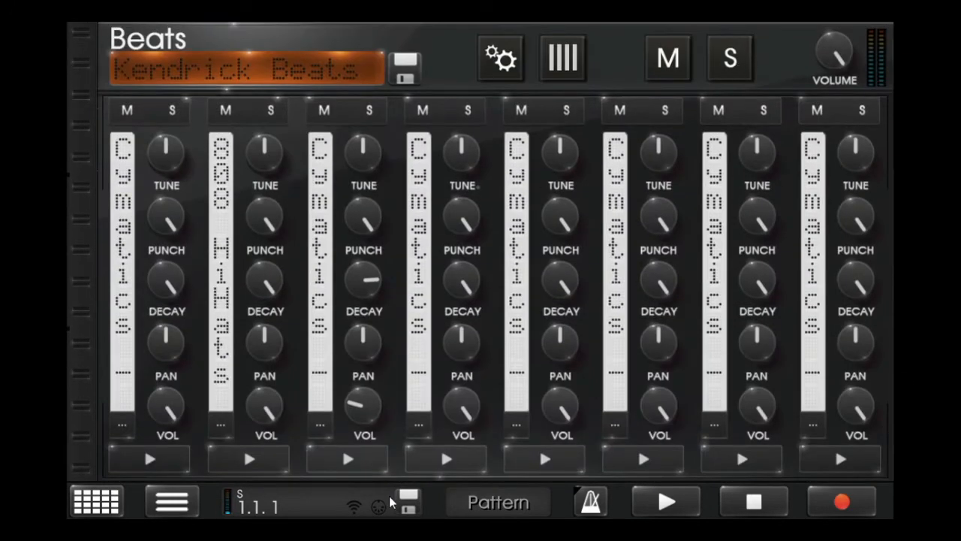
{"action": "left_click", "coordinate": [666, 501]}
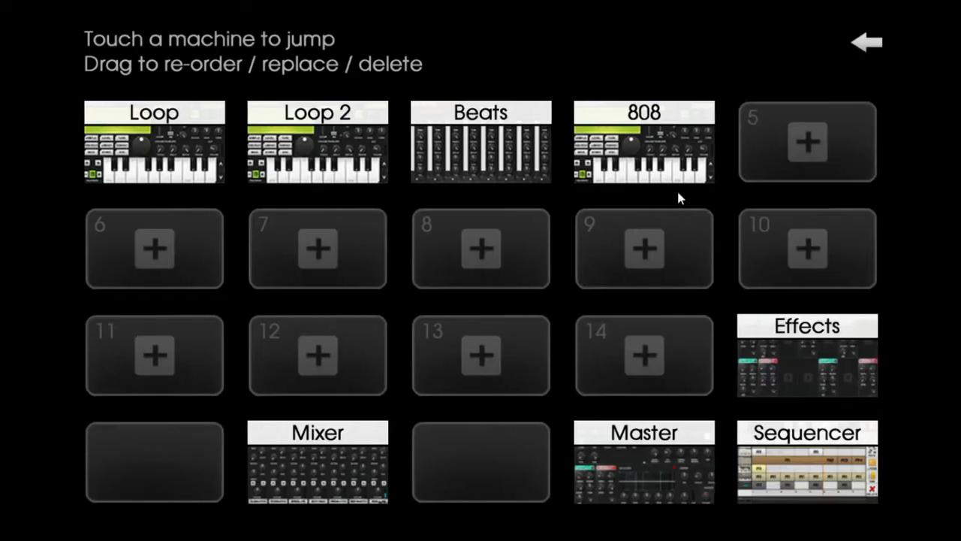
- Add a PCMSynth machine in the empty slot beside the 808
{"action": "left_click", "coordinate": [761, 159]}
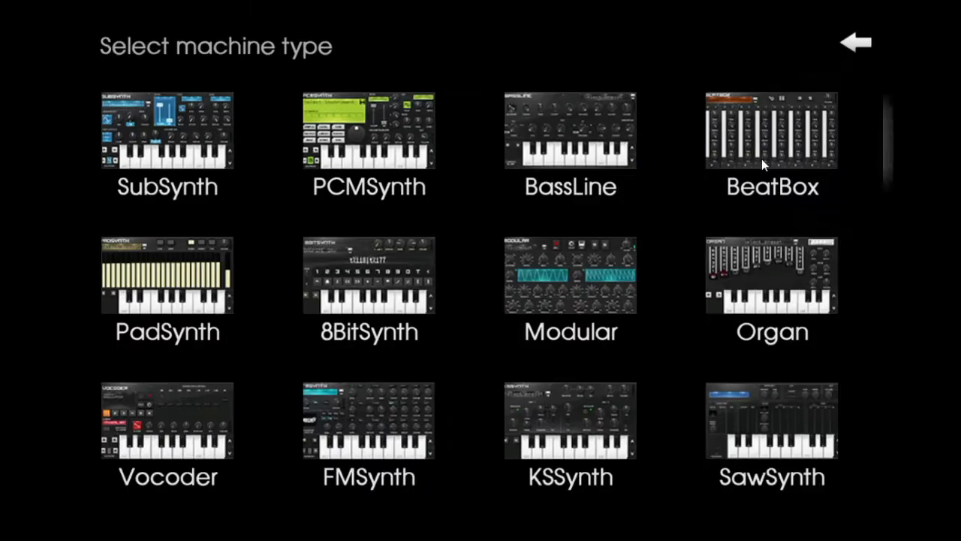
{"action": "left_click", "coordinate": [387, 139]}
{"action": "left_click", "coordinate": [765, 147]}
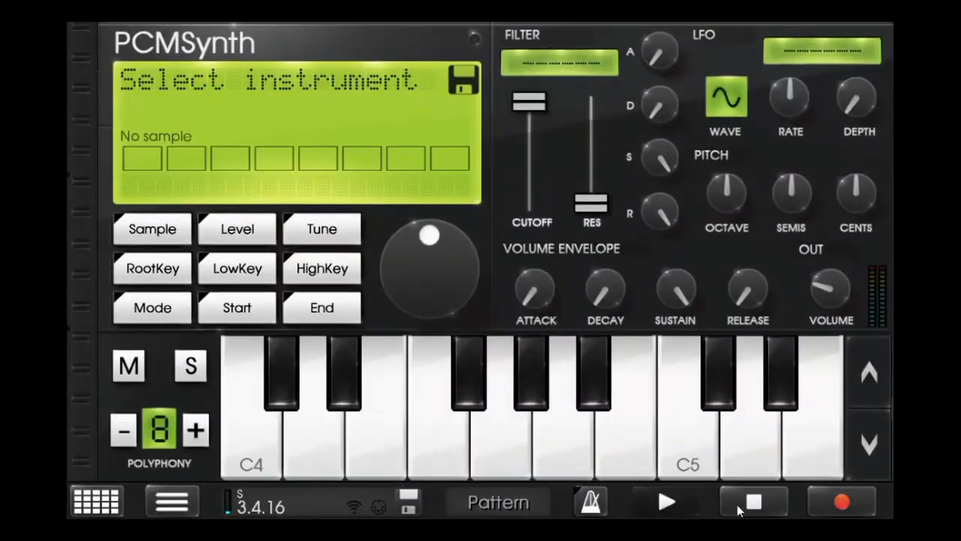
- Examine the mixer channels and the master section while the beat plays, and stop playback
{"action": "scroll", "coordinate": [773, 482], "scroll_direction": "down", "scroll_amount": 5}
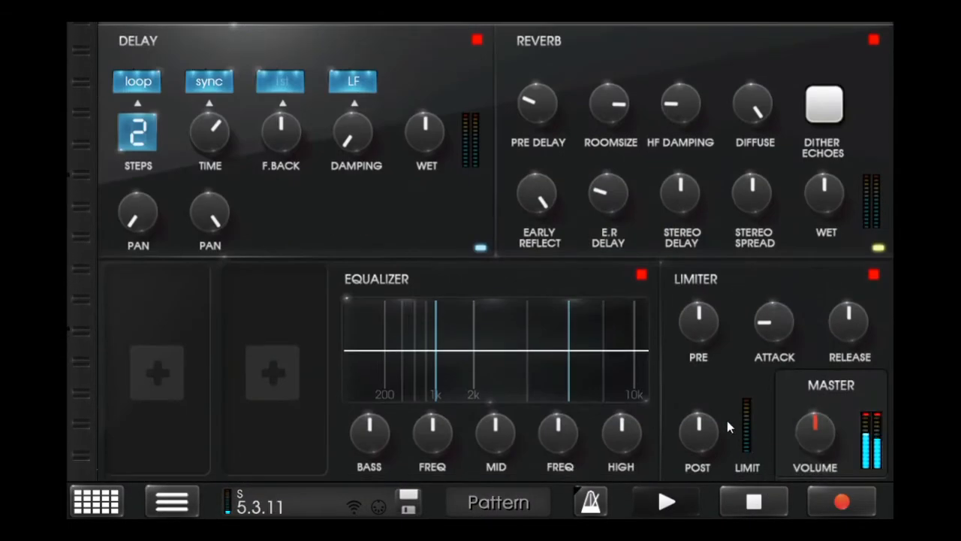
{"action": "left_click_drag", "start_coordinate": [727, 427], "coordinate": [655, 429]}
{"action": "left_click_drag", "start_coordinate": [698, 323], "coordinate": [690, 360]}
{"action": "left_click_drag", "start_coordinate": [813, 426], "coordinate": [804, 371]}
{"action": "left_click_drag", "start_coordinate": [847, 325], "coordinate": [868, 170]}
{"action": "left_click", "coordinate": [828, 208]}
{"action": "left_click_drag", "start_coordinate": [828, 218], "coordinate": [845, 128]}
{"action": "left_click_drag", "start_coordinate": [427, 134], "coordinate": [619, 155]}
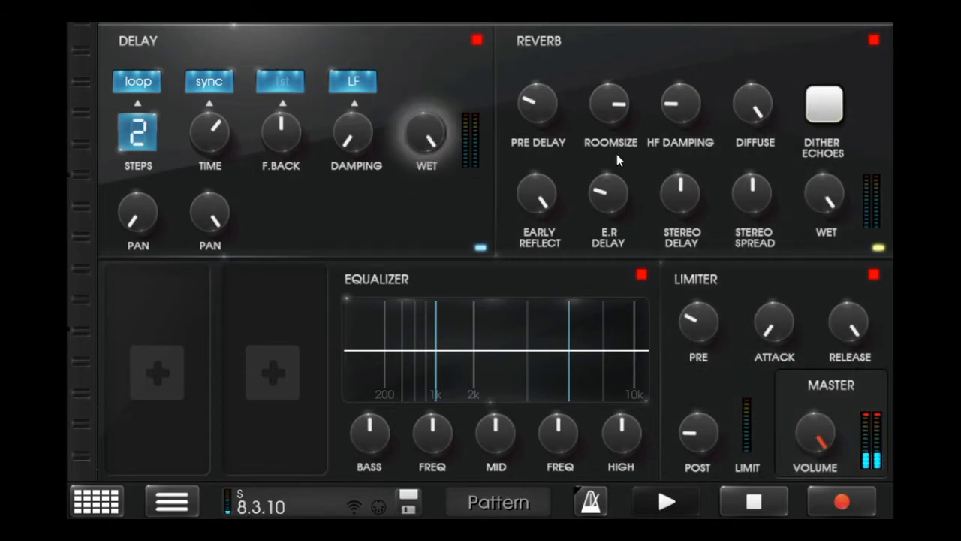
{"action": "left_click", "coordinate": [752, 502]}
- Open the newly added PCMSynth machine from the machine rack
{"action": "left_click", "coordinate": [120, 507]}
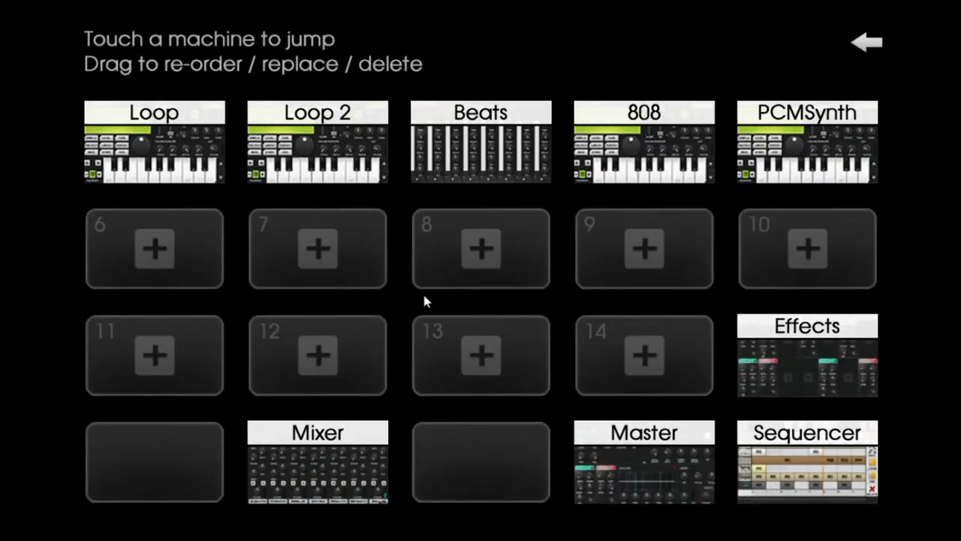
{"action": "left_click", "coordinate": [794, 155]}
{"action": "left_click", "coordinate": [196, 30]}
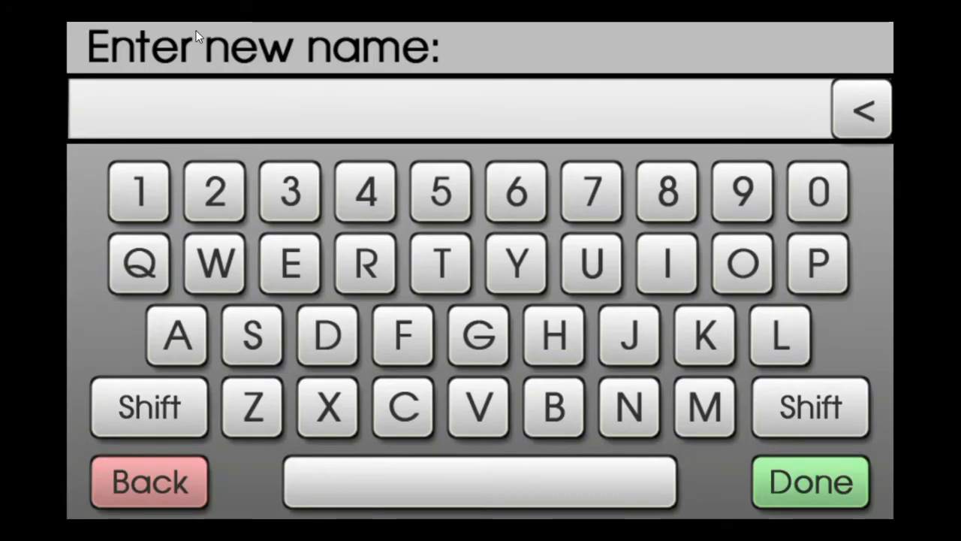
{"action": "left_click", "coordinate": [135, 467]}
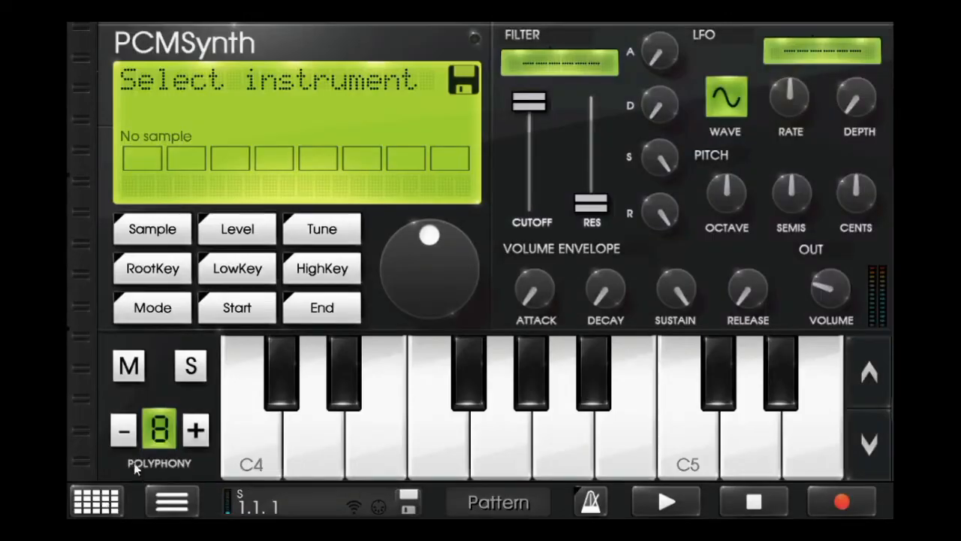
- Load the sample "Cymatics - Humble FX 5 - Downlifter" from the FX folder into the new PCMSynth
{"action": "left_click", "coordinate": [235, 220]}
{"action": "left_click", "coordinate": [194, 174]}
{"action": "left_click", "coordinate": [160, 66]}
{"action": "left_click", "coordinate": [169, 106]}
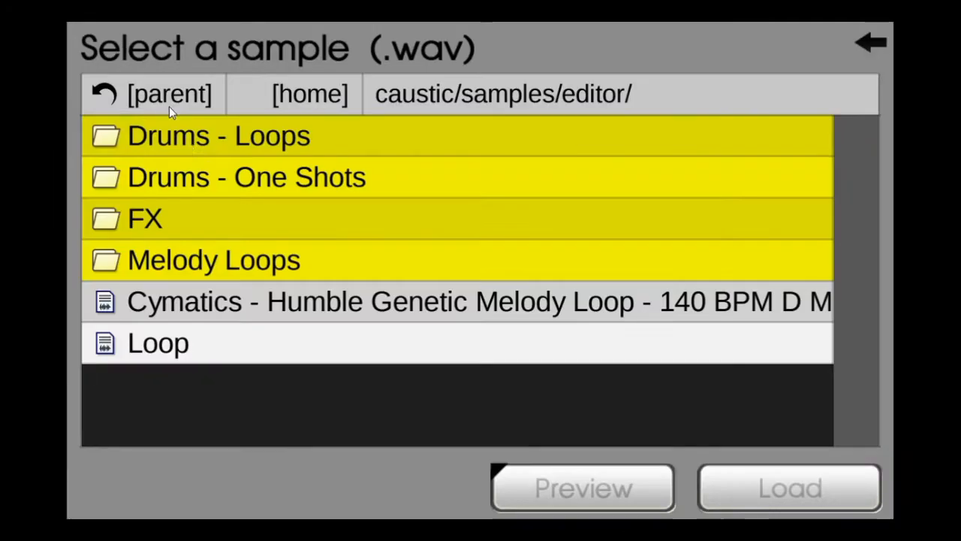
{"action": "left_click", "coordinate": [223, 184]}
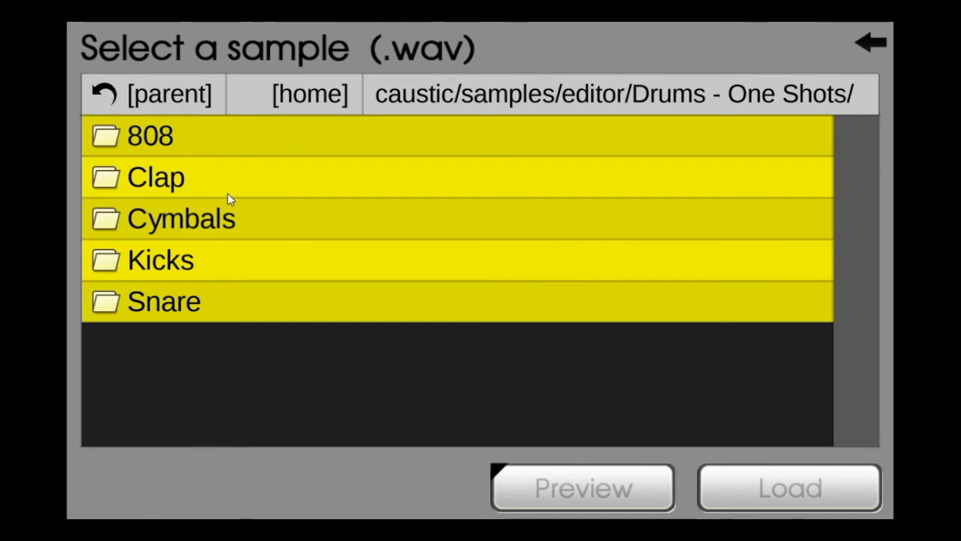
{"action": "left_click", "coordinate": [171, 103]}
{"action": "left_click", "coordinate": [215, 223]}
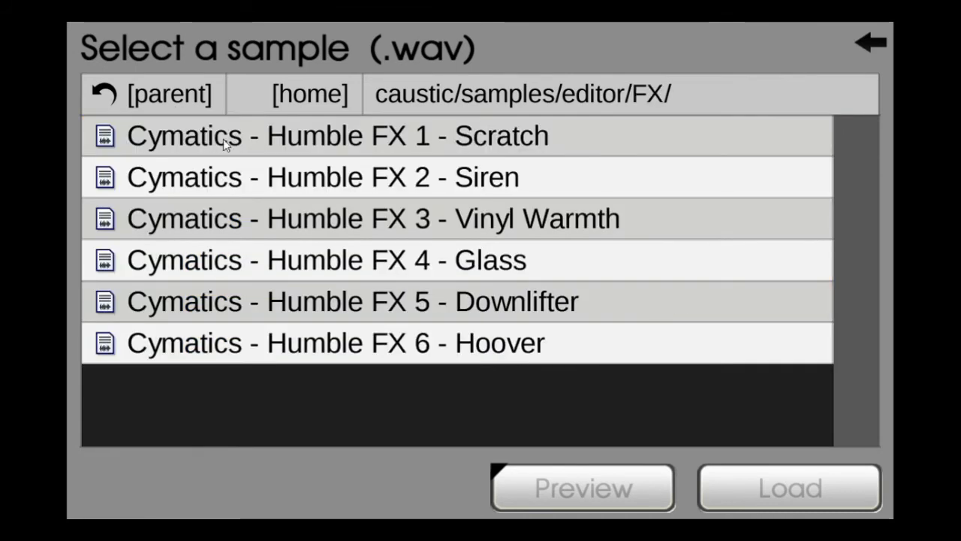
{"action": "left_click", "coordinate": [530, 294]}
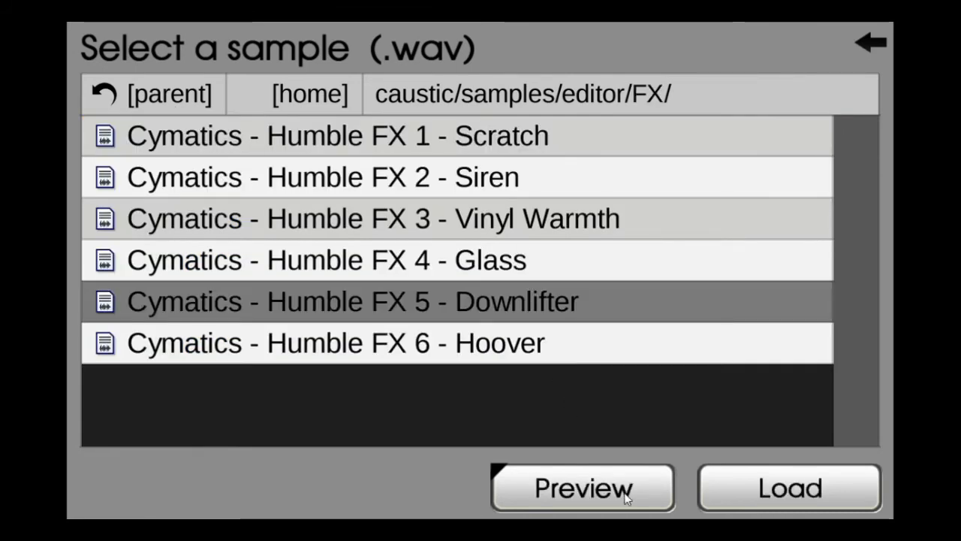
{"action": "left_click", "coordinate": [808, 492]}
{"action": "left_click", "coordinate": [808, 494]}
- Rename the PCMSynth machine as Lifter
{"action": "left_click", "coordinate": [231, 45]}
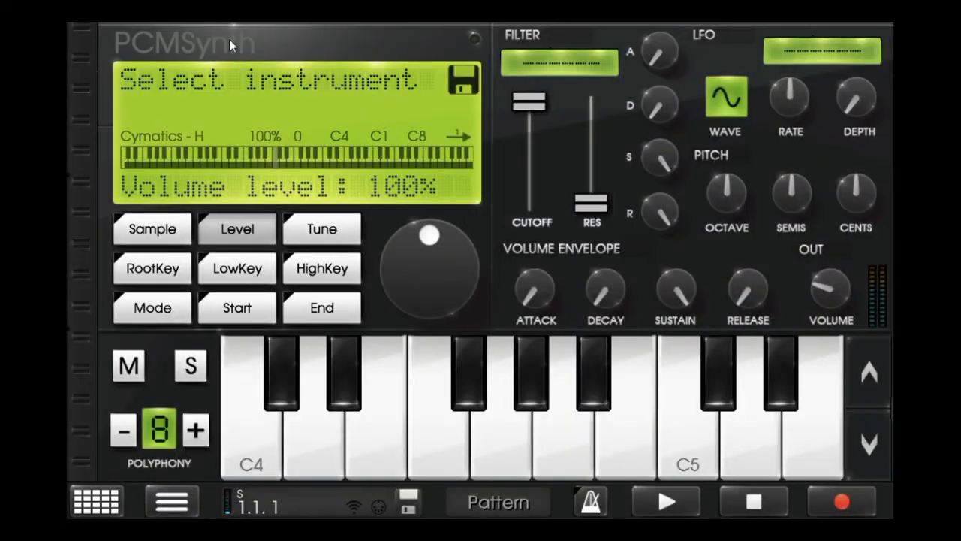
{"action": "type", "text": "Li"}
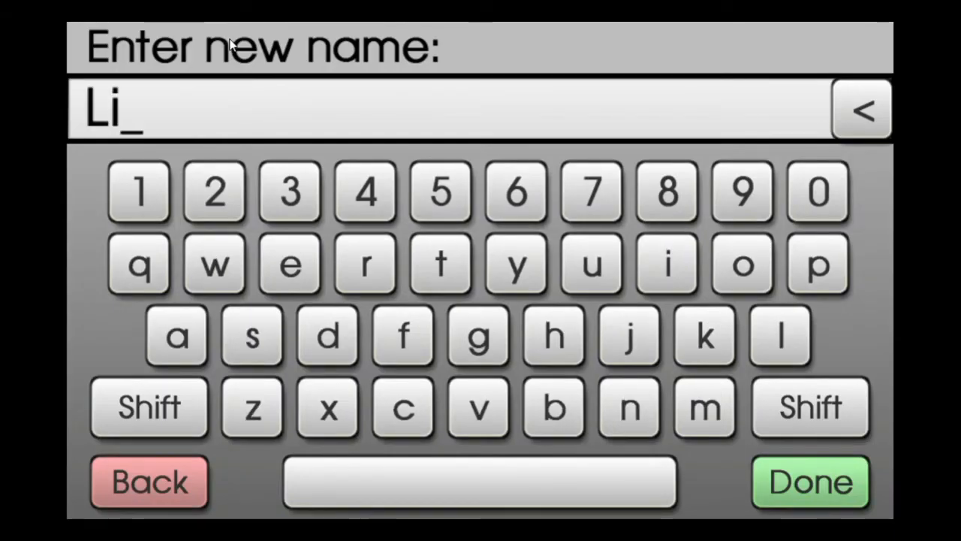
{"action": "type", "text": "fte"}
{"action": "key", "text": "Return"}
- Play a test note on the Lifter machine and set its pattern A1 to four measures
{"action": "left_click", "coordinate": [231, 427]}
{"action": "scroll", "coordinate": [248, 413], "scroll_direction": "down", "scroll_amount": 3}
{"action": "left_click", "coordinate": [668, 85]}
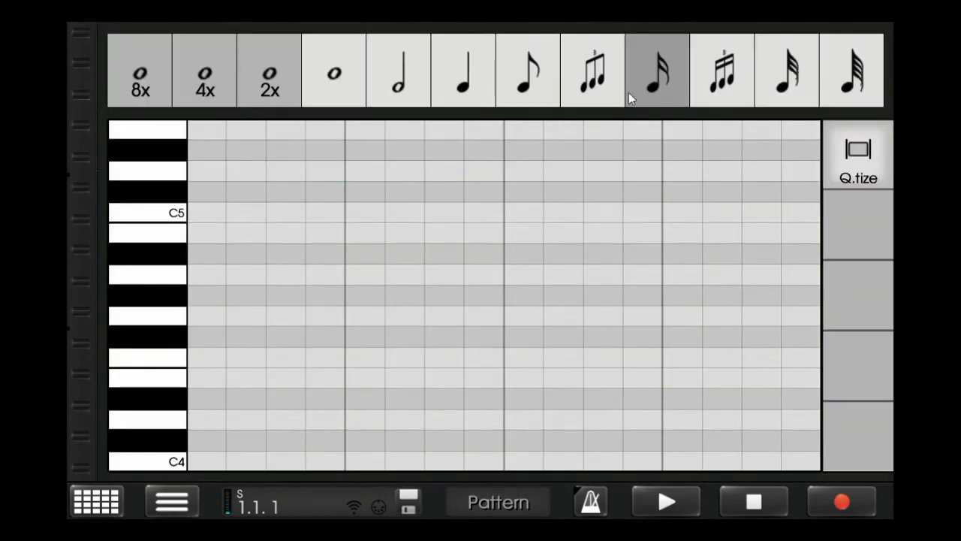
{"action": "left_click", "coordinate": [231, 92]}
{"action": "left_click", "coordinate": [350, 279]}
{"action": "scroll", "coordinate": [408, 444], "scroll_direction": "up", "scroll_amount": 3}
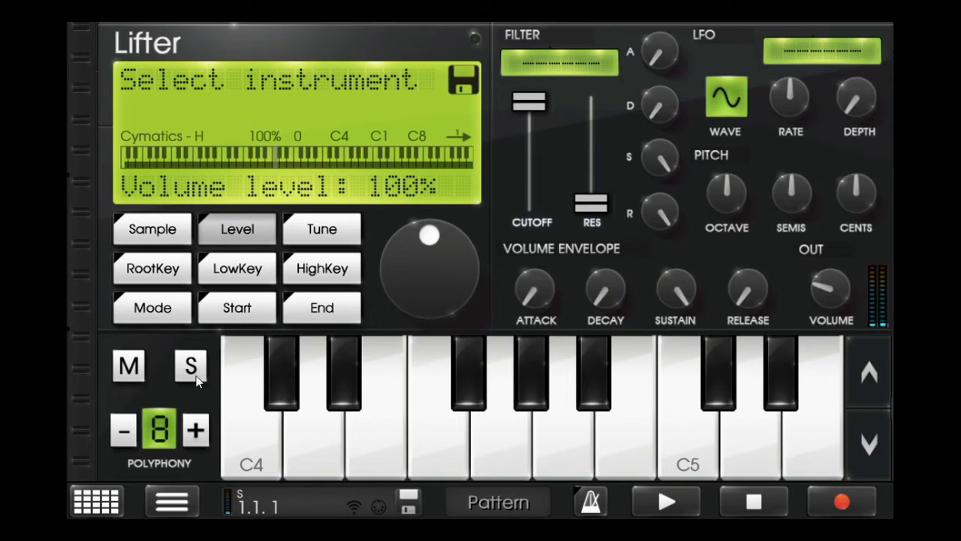
{"action": "scroll", "coordinate": [544, 430], "scroll_direction": "down", "scroll_amount": 3}
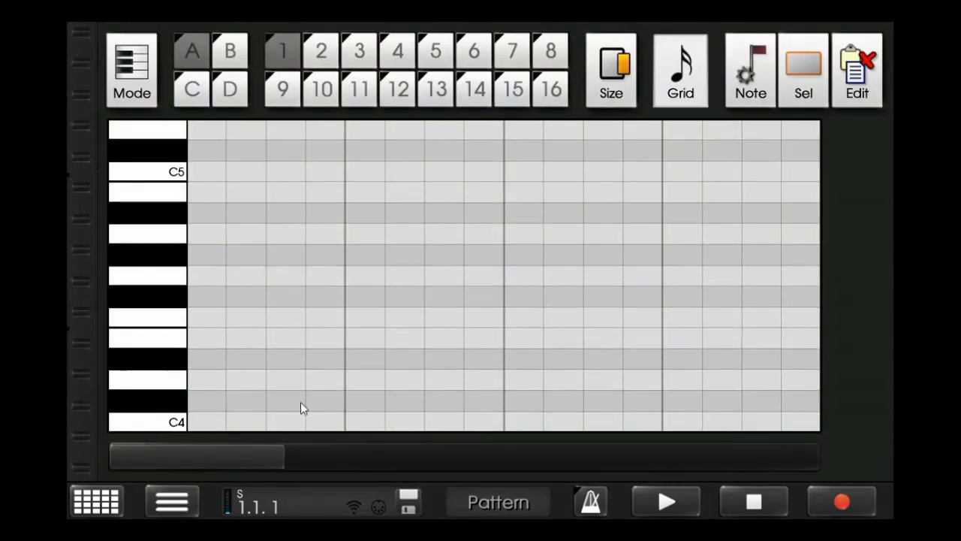
- Add a C4 note near the start of pattern A1 and stretch it to the pattern's end using the 4x whole-note grid
{"action": "left_click", "coordinate": [246, 421]}
{"action": "left_click", "coordinate": [681, 75]}
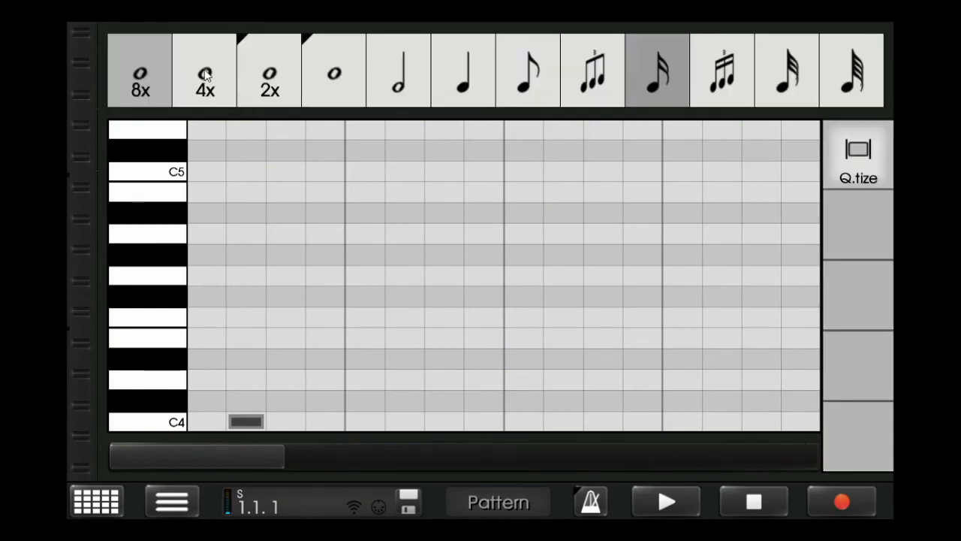
{"action": "left_click", "coordinate": [205, 73]}
{"action": "left_click_drag", "start_coordinate": [863, 186], "coordinate": [849, 95]}
{"action": "left_click", "coordinate": [619, 78]}
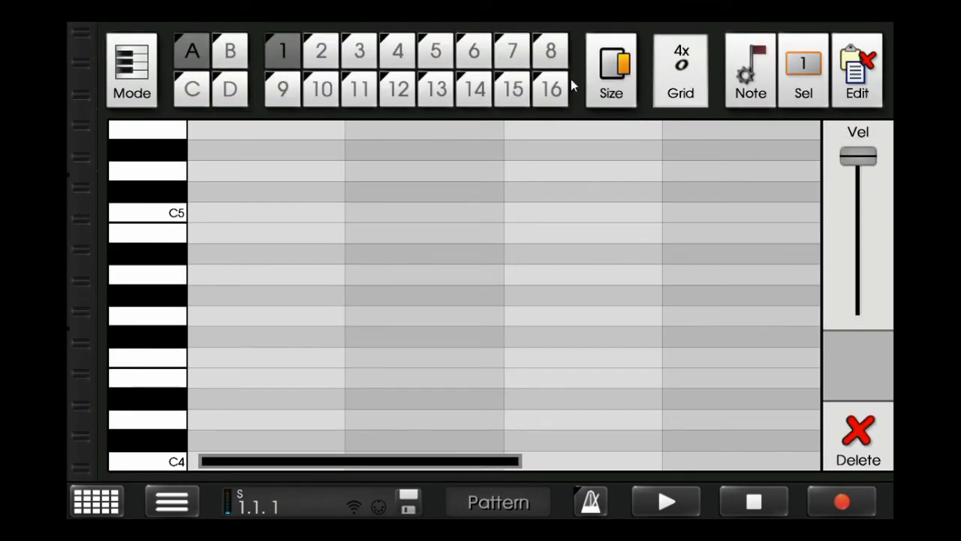
{"action": "left_click_drag", "start_coordinate": [570, 78], "coordinate": [959, 83]}
{"action": "left_click", "coordinate": [817, 64]}
{"action": "left_click", "coordinate": [868, 141]}
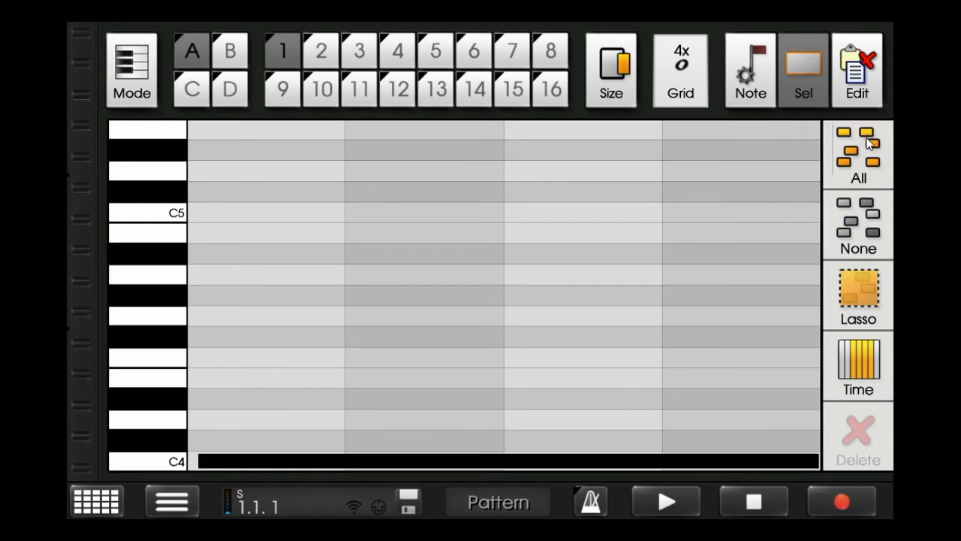
- Play the pattern, set the grid to sixteenth notes, and shift the long C4 note to the very start of pattern A1
{"action": "left_click", "coordinate": [691, 503]}
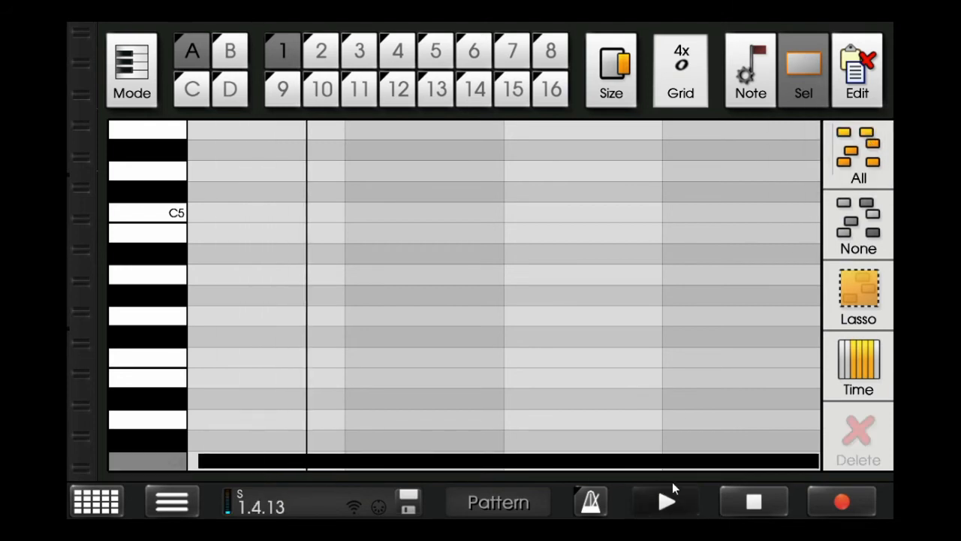
{"action": "left_click", "coordinate": [681, 73]}
{"action": "left_click", "coordinate": [678, 94]}
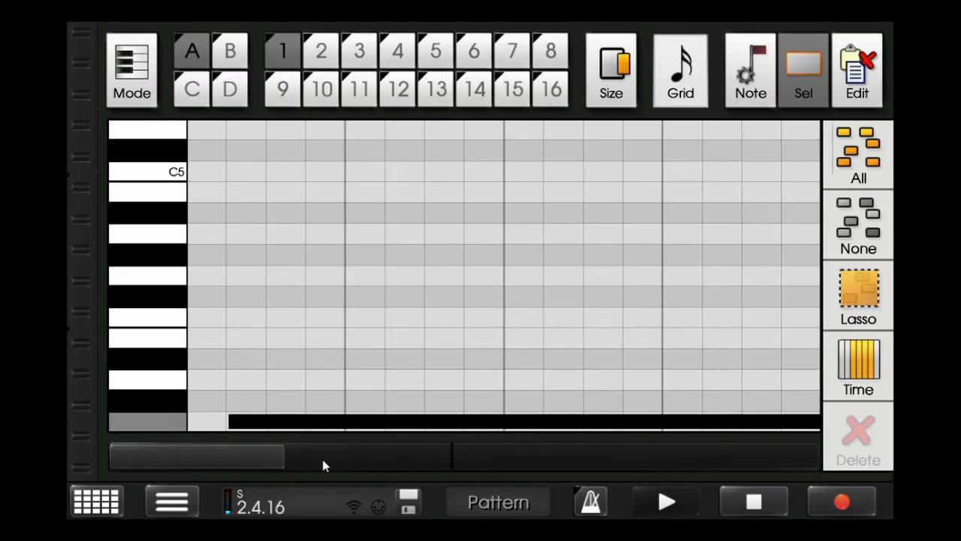
{"action": "left_click_drag", "start_coordinate": [346, 426], "coordinate": [314, 421]}
{"action": "left_click", "coordinate": [848, 149]}
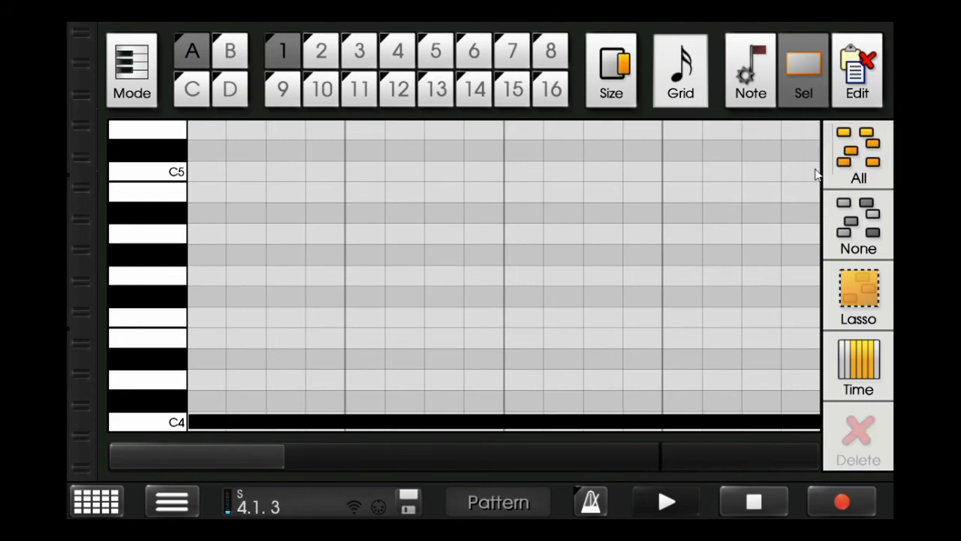
{"action": "left_click", "coordinate": [767, 494]}
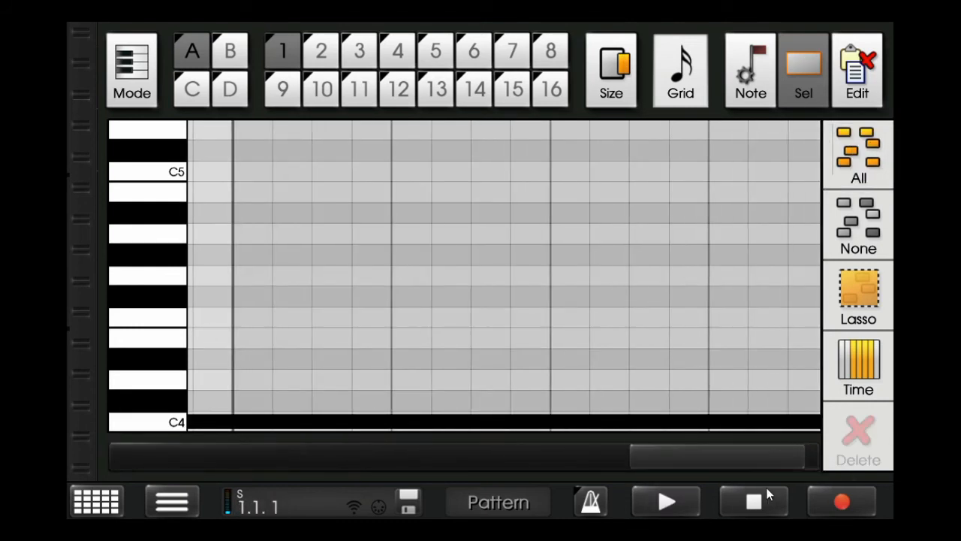
- Extend the C4 note over the last sixteenth of pattern A1 and return the grid to 4x whole notes
{"action": "left_click_drag", "start_coordinate": [684, 428], "coordinate": [862, 438]}
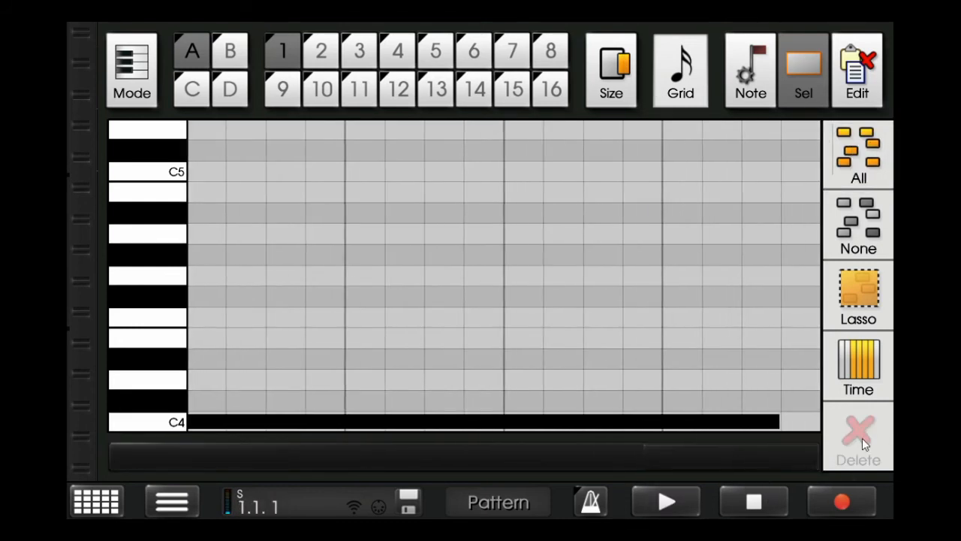
{"action": "left_click", "coordinate": [744, 421]}
{"action": "left_click_drag", "start_coordinate": [594, 95], "coordinate": [738, 98]}
{"action": "left_click", "coordinate": [846, 149]}
{"action": "left_click", "coordinate": [698, 95]}
{"action": "left_click", "coordinate": [229, 90]}
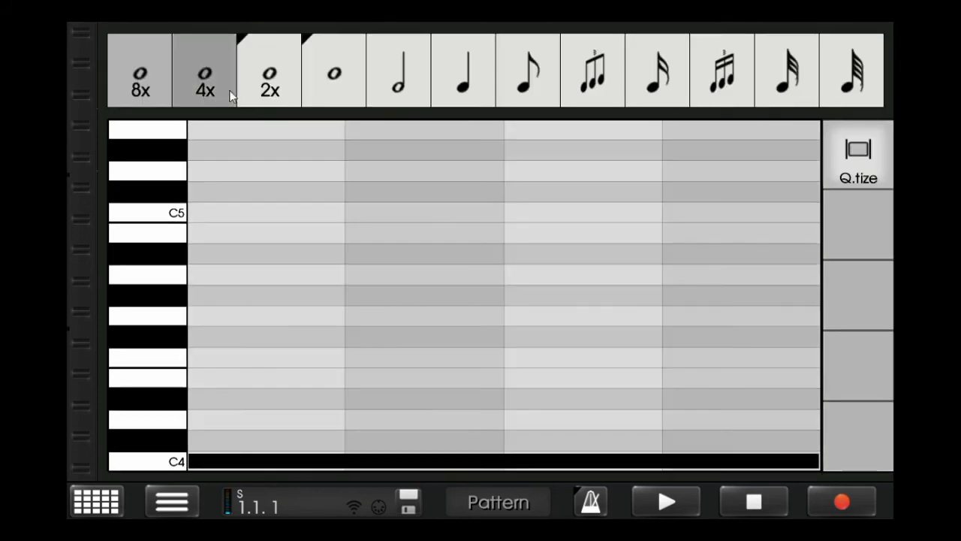
{"action": "left_click_drag", "start_coordinate": [143, 425], "coordinate": [144, 278]}
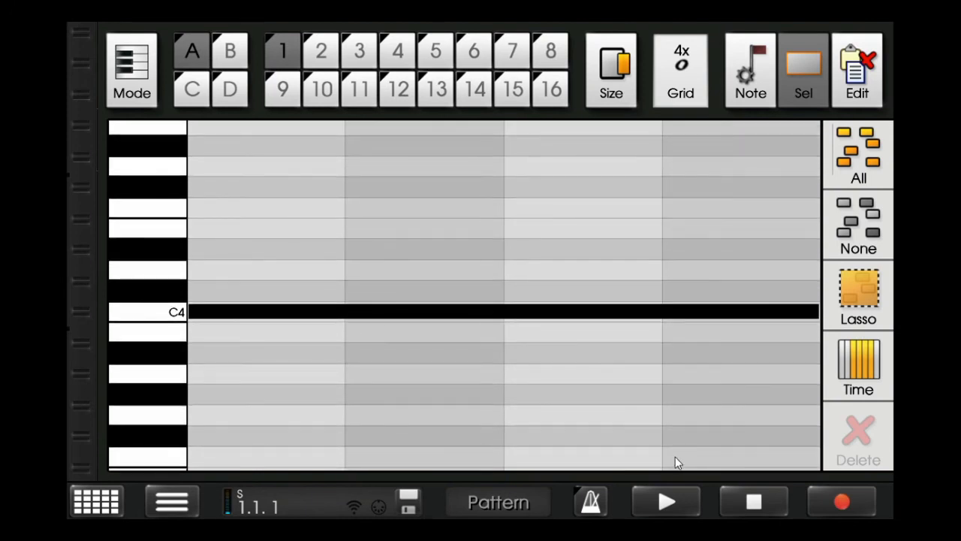
- Add another PCMSynth machine in empty slot 8
{"action": "left_click", "coordinate": [101, 492]}
{"action": "left_click", "coordinate": [462, 241]}
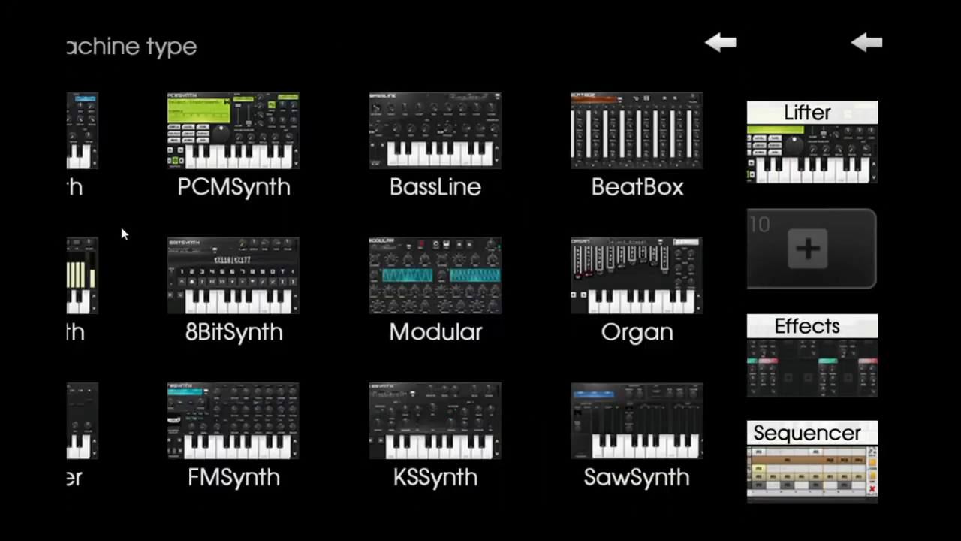
{"action": "left_click", "coordinate": [321, 168]}
{"action": "left_click", "coordinate": [172, 238]}
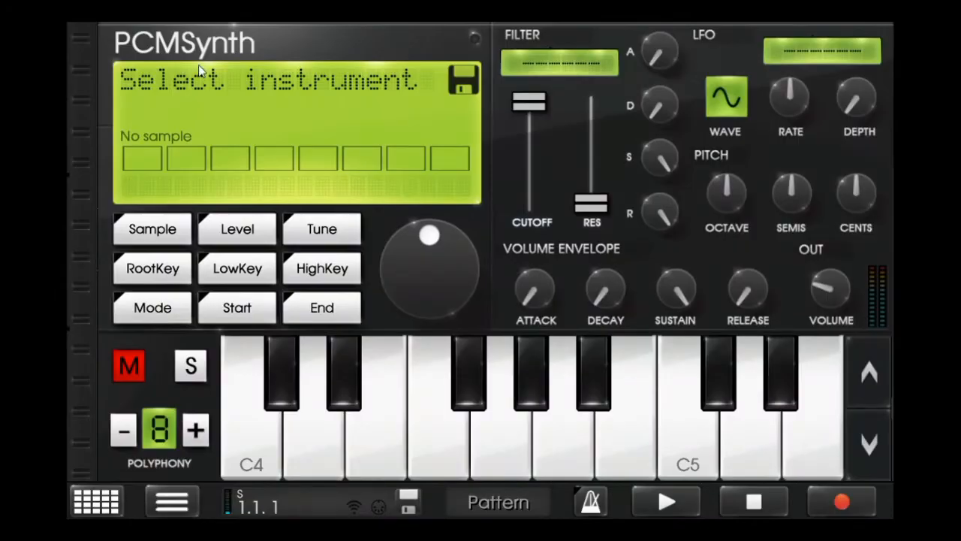
- Load the sample "Cymatics - Humble FX 4 - Glass" from the FX folder into the new PCMSynth
{"action": "left_click", "coordinate": [199, 65]}
{"action": "left_click", "coordinate": [874, 47]}
{"action": "left_click", "coordinate": [237, 229]}
{"action": "left_click", "coordinate": [205, 185]}
{"action": "left_click", "coordinate": [169, 54]}
{"action": "left_click", "coordinate": [210, 118]}
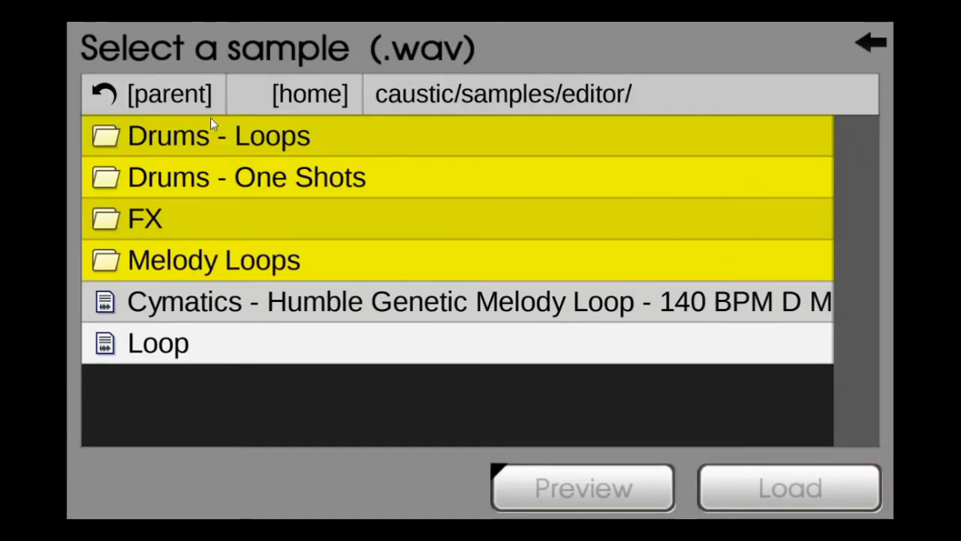
{"action": "left_click", "coordinate": [258, 219]}
{"action": "left_click", "coordinate": [467, 258]}
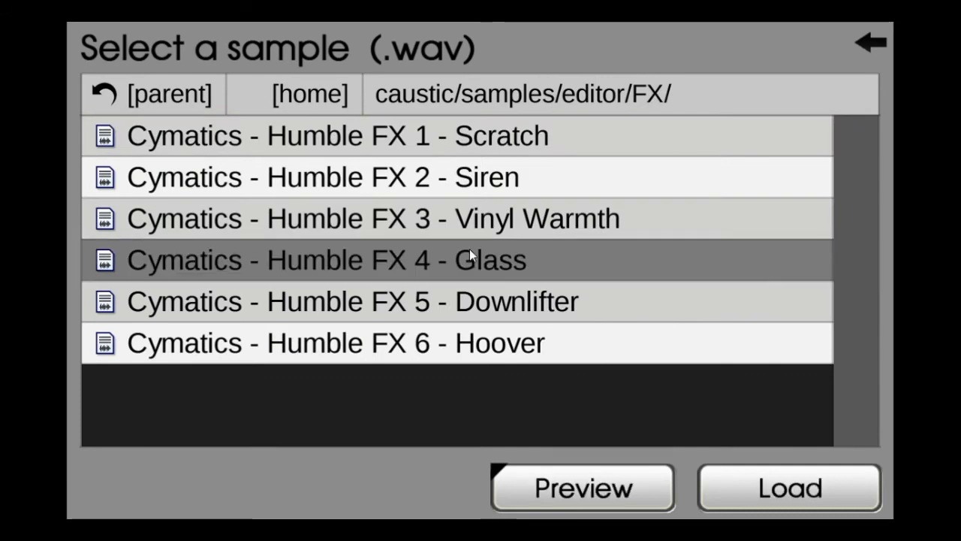
{"action": "left_click", "coordinate": [468, 258]}
{"action": "left_click", "coordinate": [852, 491]}
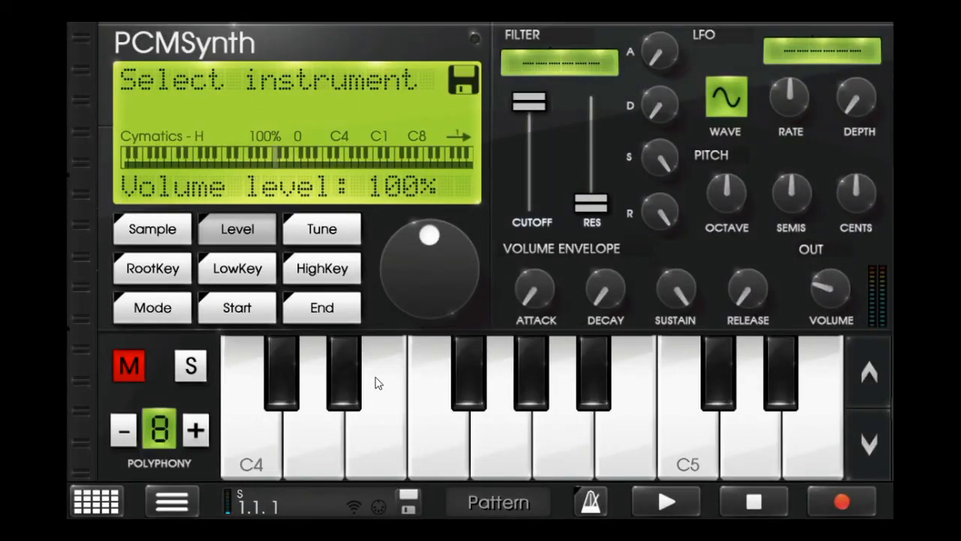
- Solo the new PCMSynth and rename it "Glass"
{"action": "left_click", "coordinate": [191, 365]}
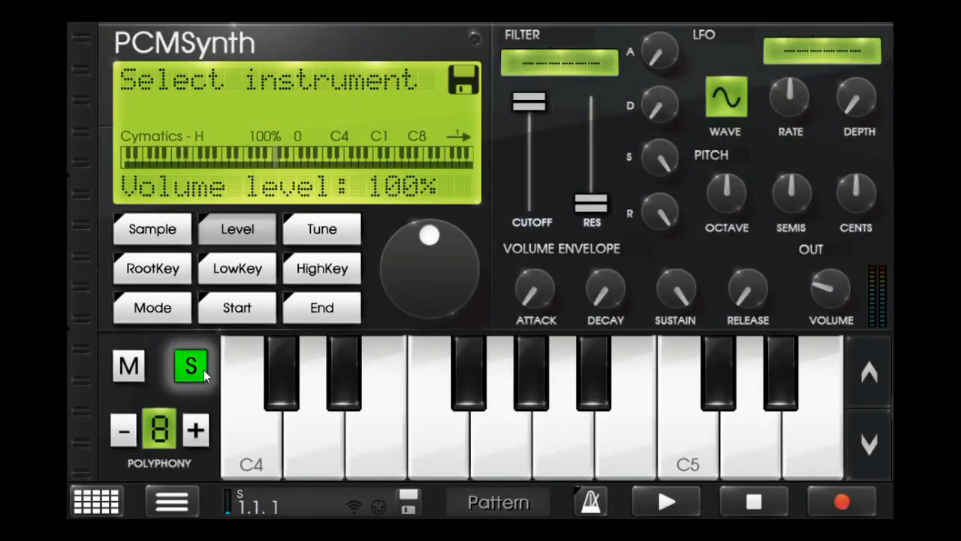
{"action": "left_click", "coordinate": [245, 41]}
{"action": "type", "text": "Glass"}
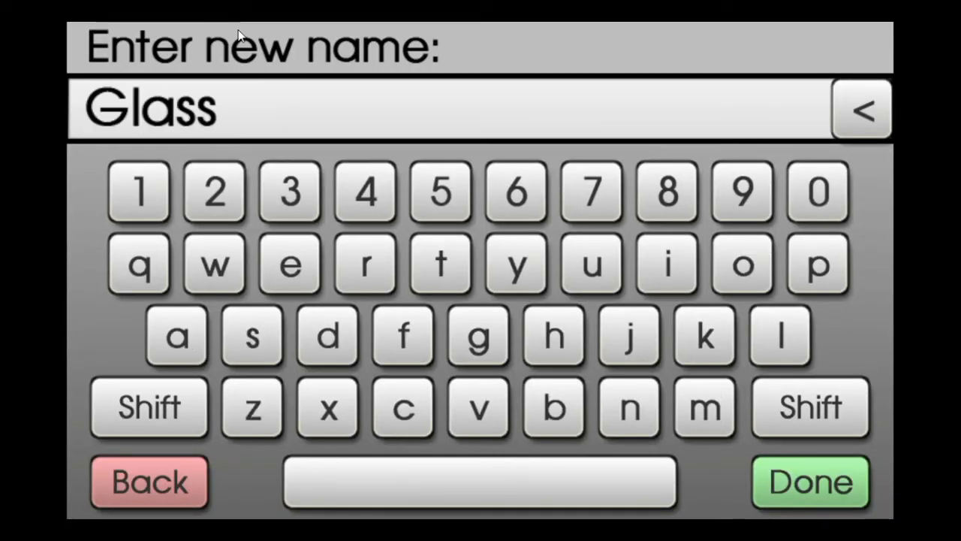
{"action": "key", "text": "Return"}
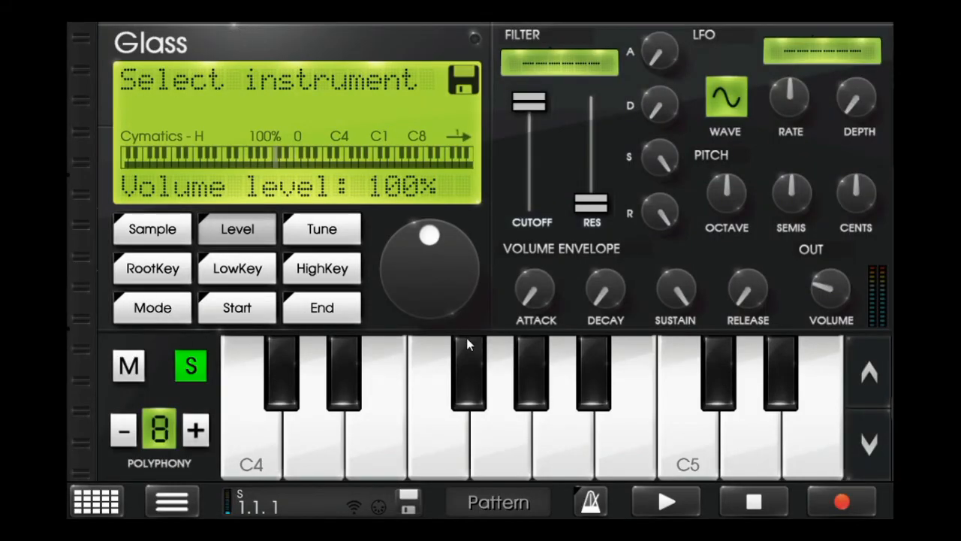
- Raise the Glass synth's output volume to about halfway, set its sample level to 120%, and release its solo
{"action": "left_click_drag", "start_coordinate": [836, 285], "coordinate": [834, 270]}
{"action": "left_click_drag", "start_coordinate": [430, 236], "coordinate": [317, 375]}
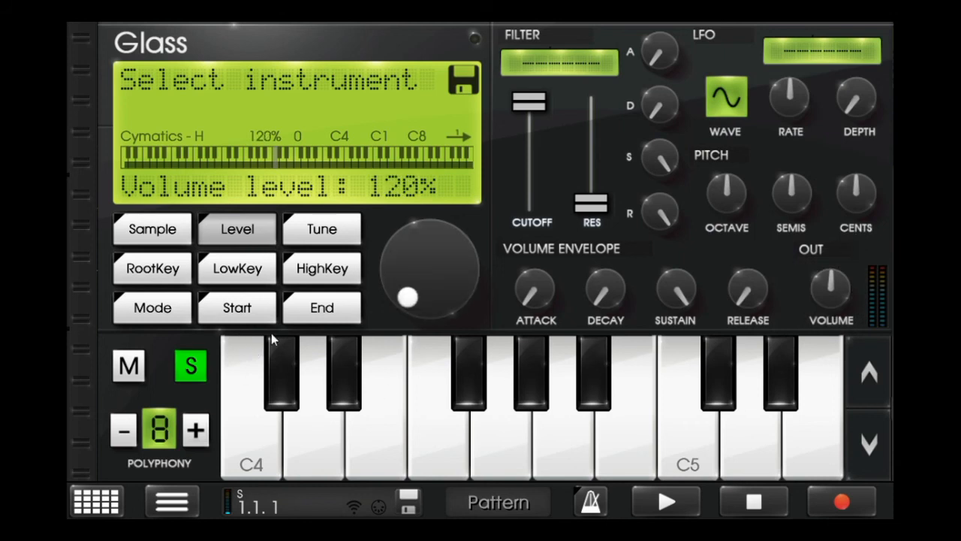
{"action": "left_click", "coordinate": [247, 232]}
{"action": "left_click_drag", "start_coordinate": [411, 273], "coordinate": [586, 120]}
{"action": "left_click", "coordinate": [191, 366]}
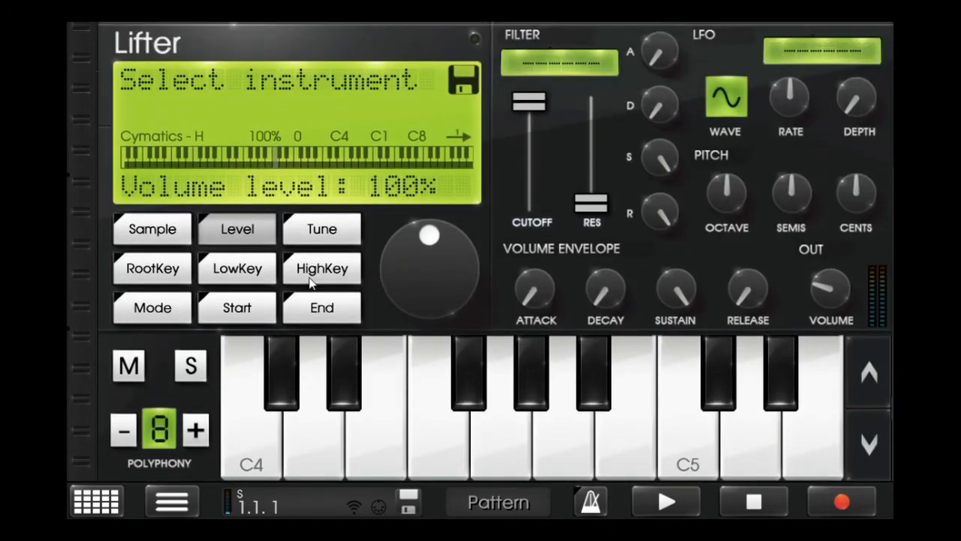
- Set the Lifter synth's sample level to 120% and raise its output volume
{"action": "left_click_drag", "start_coordinate": [444, 232], "coordinate": [461, 278]}
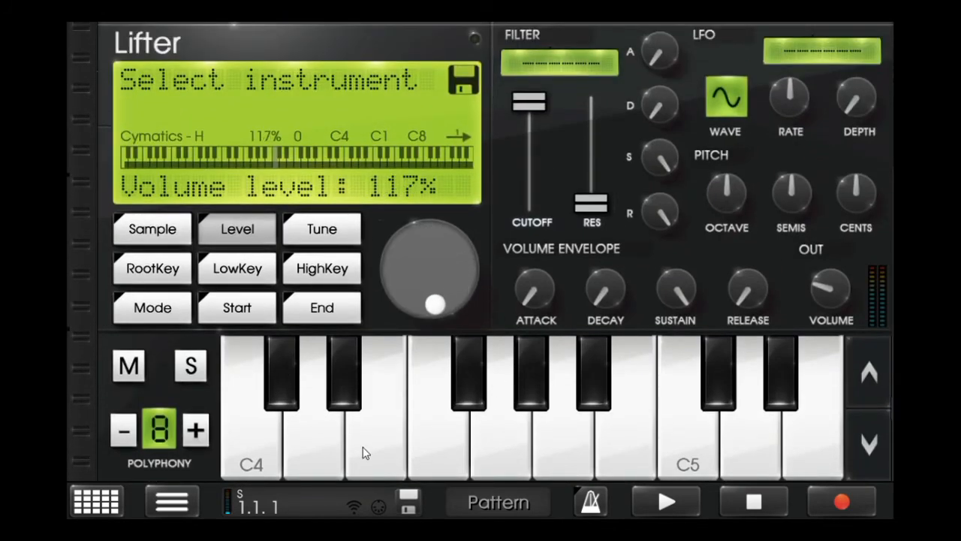
{"action": "left_click", "coordinate": [240, 230]}
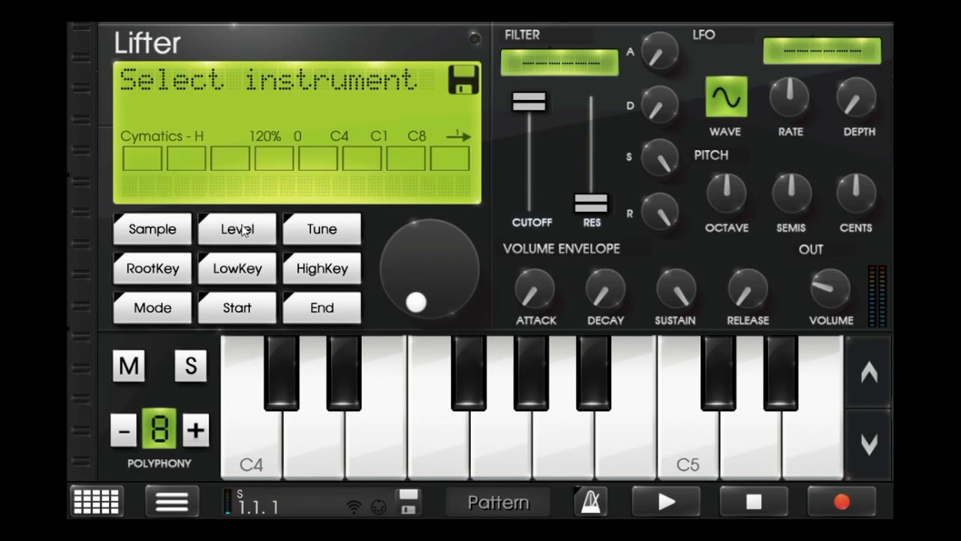
{"action": "left_click", "coordinate": [322, 268]}
{"action": "left_click", "coordinate": [260, 230]}
{"action": "left_click", "coordinate": [252, 229]}
{"action": "left_click_drag", "start_coordinate": [408, 247], "coordinate": [428, 231]}
{"action": "left_click", "coordinate": [263, 228]}
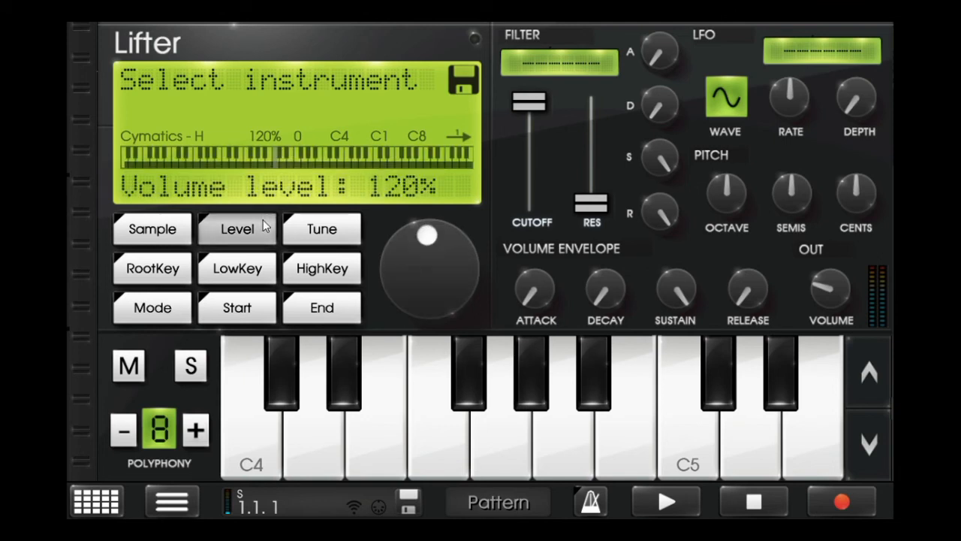
{"action": "left_click_drag", "start_coordinate": [829, 280], "coordinate": [866, 226]}
- Arrange the song with Loop 2 and 808 from measure 0, Glass at 7, and Loop and Beats from 8, and play it
{"action": "scroll", "coordinate": [42, 240], "scroll_direction": "down", "scroll_amount": 10}
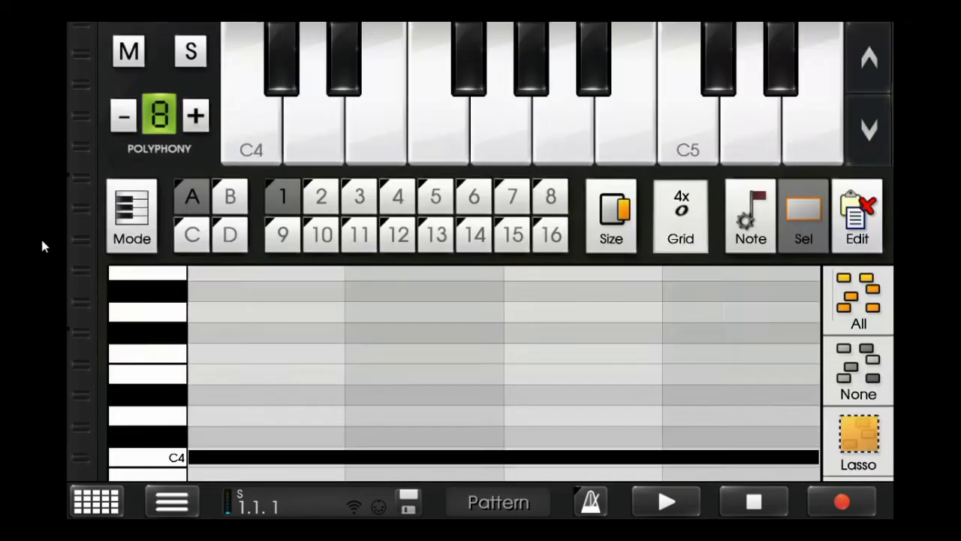
{"action": "scroll", "coordinate": [85, 267], "scroll_direction": "down", "scroll_amount": 5}
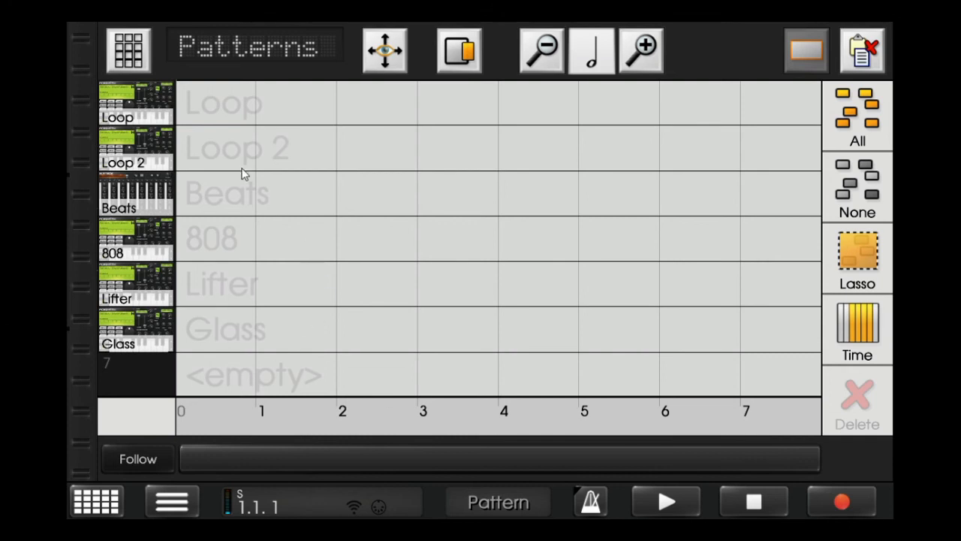
{"action": "left_click", "coordinate": [214, 113]}
{"action": "left_click", "coordinate": [327, 361]}
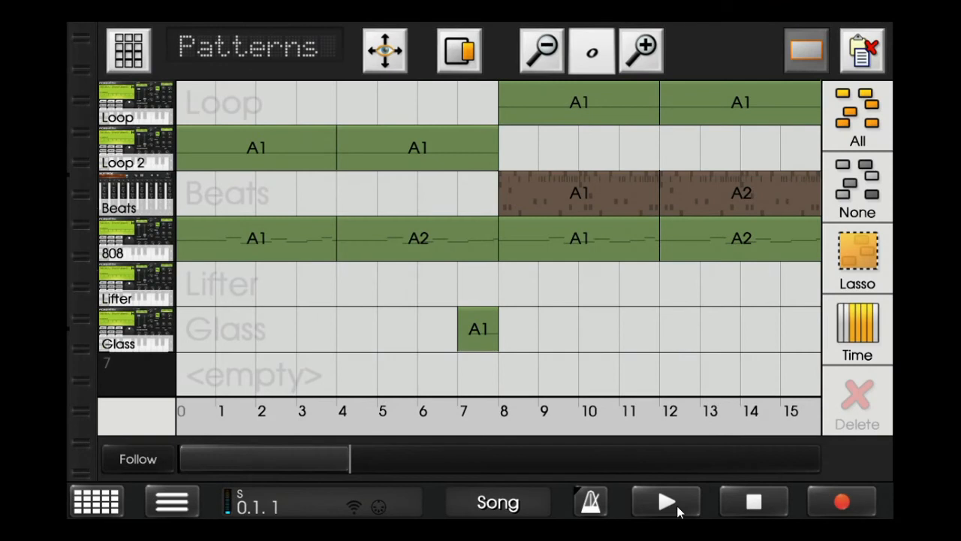
{"action": "left_click", "coordinate": [667, 501]}
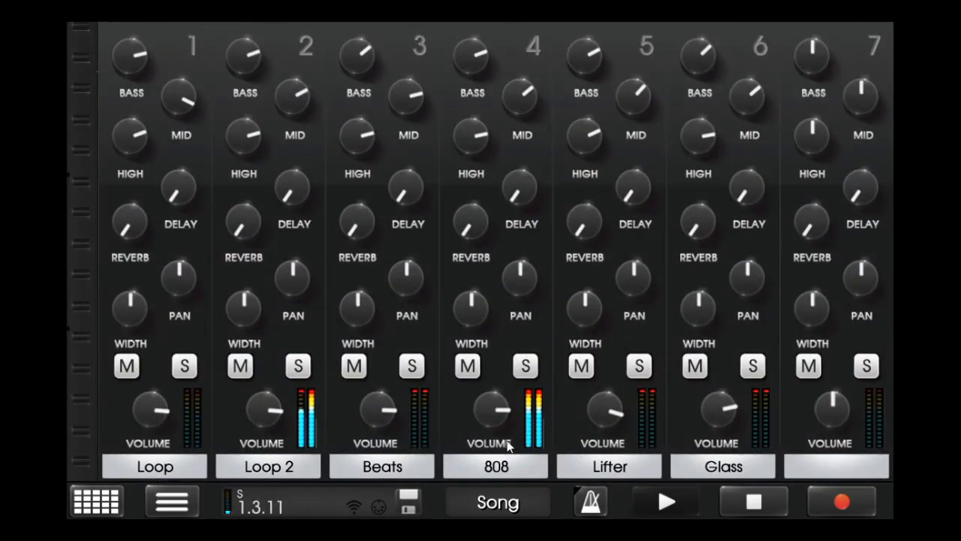
- Turn the Loop 2 channel up to full volume and boost the EQ of the Loop and Loop 2 channels in the mixer
{"action": "left_click_drag", "start_coordinate": [267, 411], "coordinate": [346, 379]}
{"action": "left_click_drag", "start_coordinate": [245, 141], "coordinate": [311, 100]}
{"action": "left_click_drag", "start_coordinate": [233, 71], "coordinate": [247, 68]}
{"action": "left_click_drag", "start_coordinate": [140, 133], "coordinate": [163, 107]}
{"action": "left_click_drag", "start_coordinate": [144, 71], "coordinate": [160, 67]}
- Check the sequencer and mixer during playback and bring up the Beats drum machine
{"action": "scroll", "coordinate": [374, 242], "scroll_direction": "up", "scroll_amount": 3}
{"action": "scroll", "coordinate": [416, 301], "scroll_direction": "down", "scroll_amount": 8}
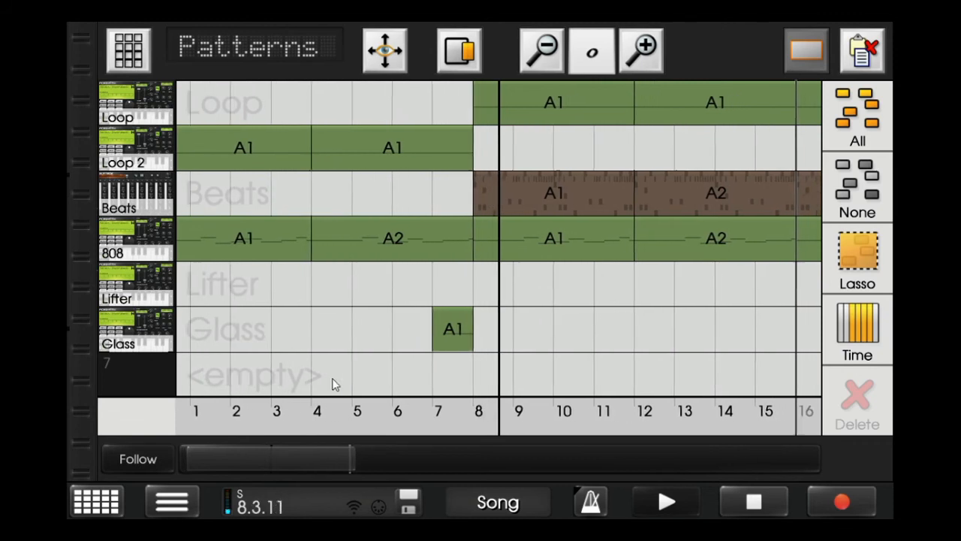
{"action": "left_click", "coordinate": [144, 197]}
{"action": "key", "text": "End"}
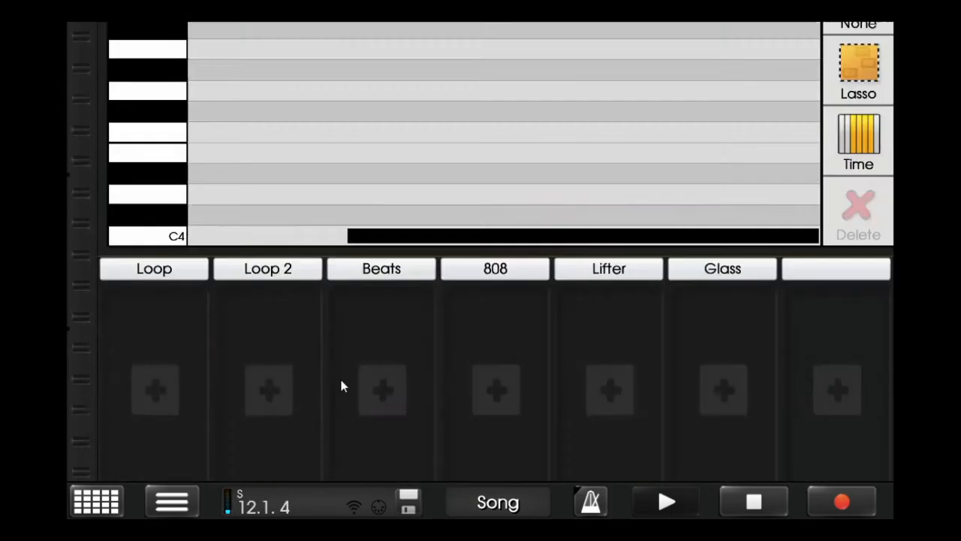
{"action": "scroll", "coordinate": [167, 137], "scroll_direction": "up", "scroll_amount": 5}
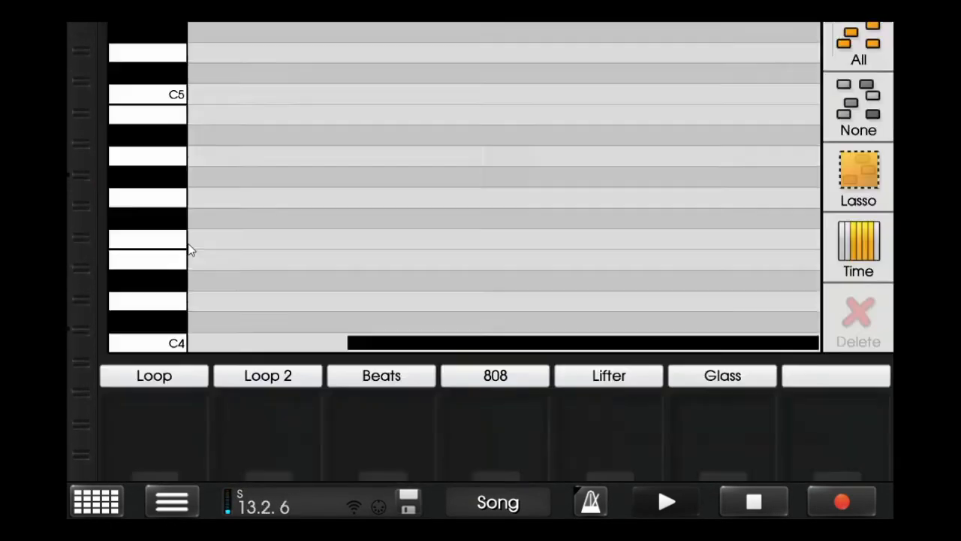
{"action": "scroll", "coordinate": [178, 292], "scroll_direction": "down", "scroll_amount": 1}
{"action": "scroll", "coordinate": [168, 312], "scroll_direction": "down", "scroll_amount": 1}
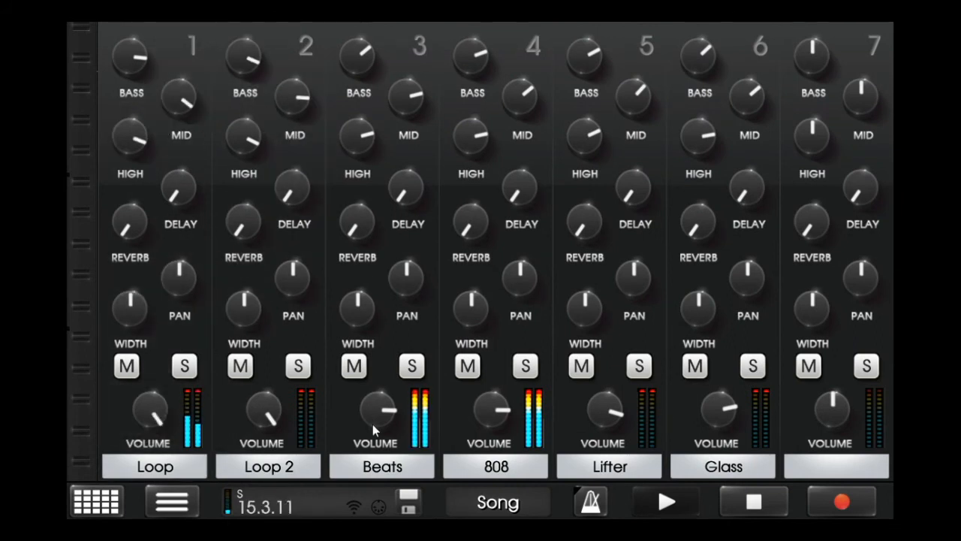
{"action": "left_click", "coordinate": [384, 457]}
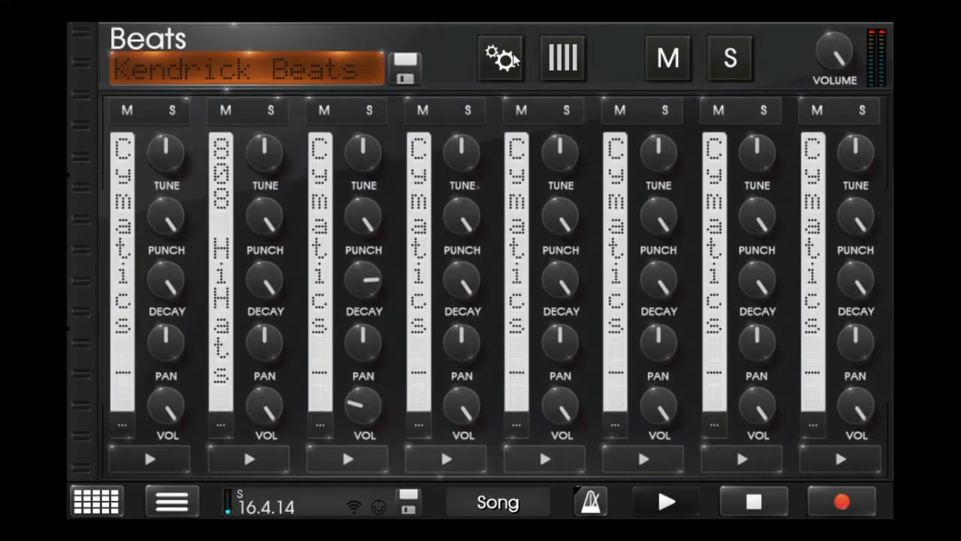
- Amplify a drum sample of the Beats kit in the wave editor and keep the edited version
{"action": "left_click", "coordinate": [511, 55]}
{"action": "left_click", "coordinate": [145, 212]}
{"action": "left_click", "coordinate": [232, 148]}
{"action": "left_click_drag", "start_coordinate": [234, 267], "coordinate": [235, 206]}
{"action": "left_click", "coordinate": [239, 434]}
{"action": "left_click", "coordinate": [788, 505]}
{"action": "left_click", "coordinate": [870, 44]}
- Examine the Beats drum pattern and the song arrangement while the song plays
{"action": "scroll", "coordinate": [633, 268], "scroll_direction": "down", "scroll_amount": 4}
{"action": "scroll", "coordinate": [514, 311], "scroll_direction": "up", "scroll_amount": 1}
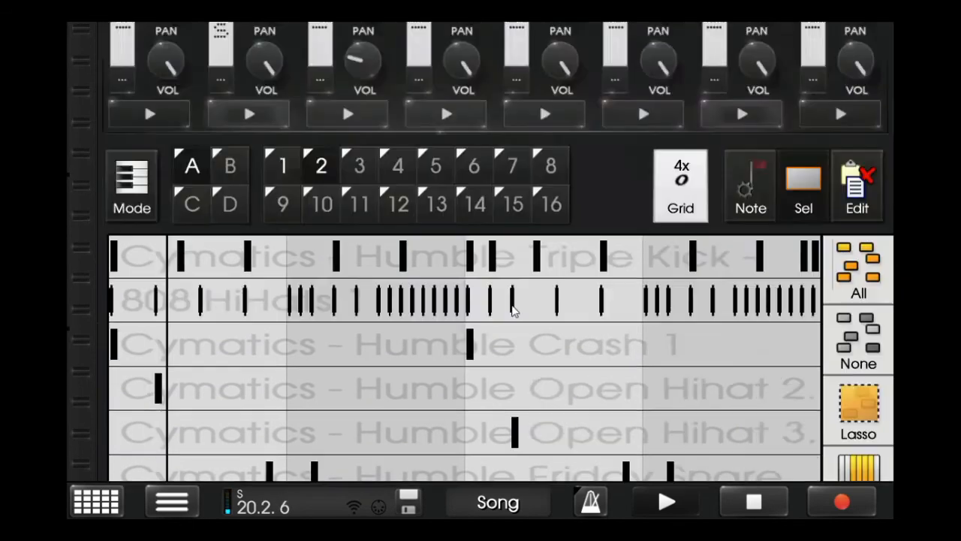
{"action": "scroll", "coordinate": [504, 297], "scroll_direction": "up", "scroll_amount": 3}
{"action": "scroll", "coordinate": [495, 284], "scroll_direction": "down", "scroll_amount": 10}
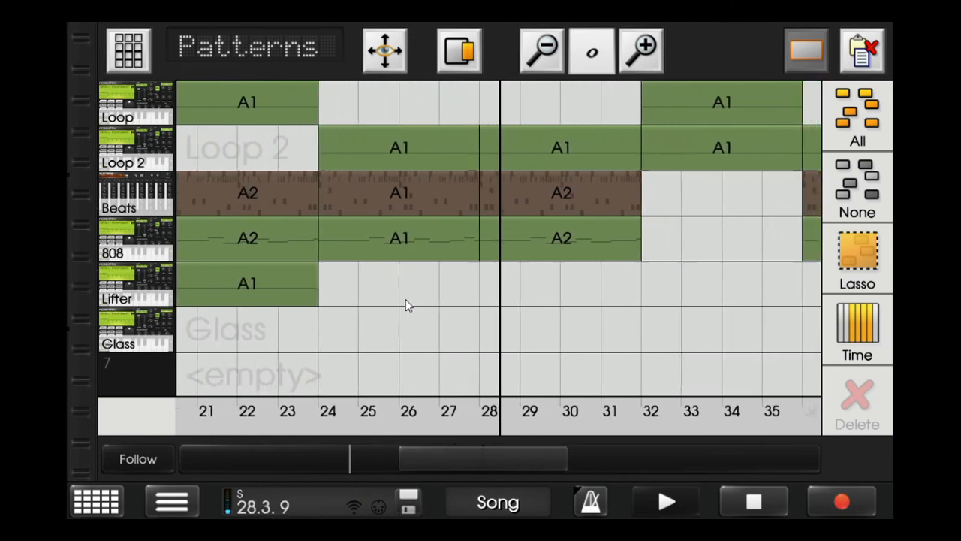
{"action": "left_click", "coordinate": [158, 205]}
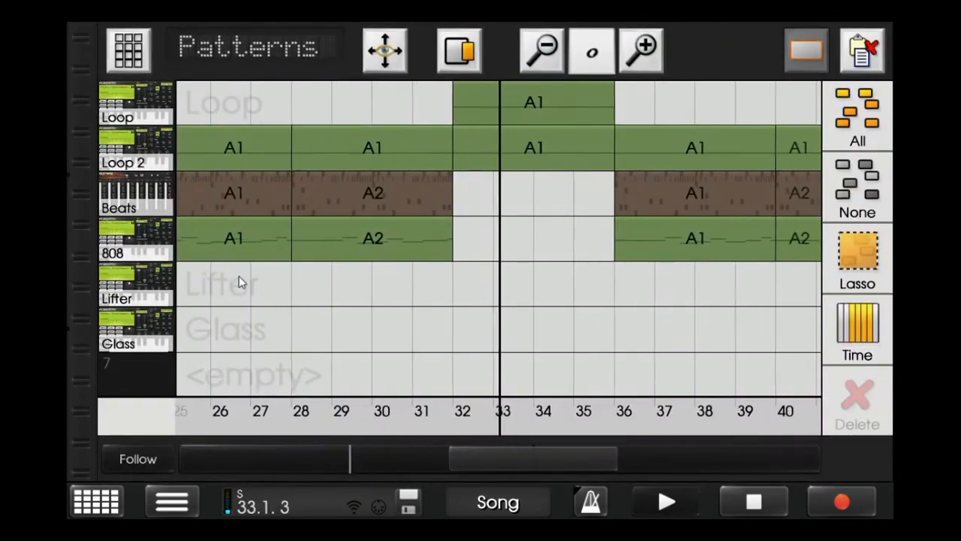
- Lower the 808 channel's volume, bass, mid and high in the mixer, and turn the Beats channel's bass up to maximum
{"action": "scroll", "coordinate": [409, 291], "scroll_direction": "up", "scroll_amount": 5}
{"action": "scroll", "coordinate": [409, 292], "scroll_direction": "up", "scroll_amount": 4}
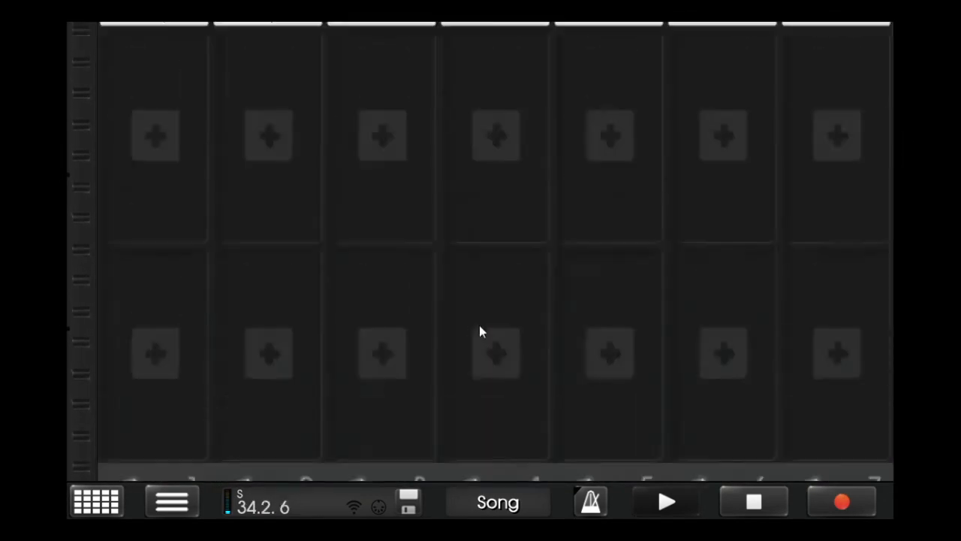
{"action": "scroll", "coordinate": [481, 330], "scroll_direction": "down", "scroll_amount": 3}
{"action": "left_click_drag", "start_coordinate": [492, 406], "coordinate": [489, 425]}
{"action": "left_click_drag", "start_coordinate": [471, 135], "coordinate": [468, 175]}
{"action": "left_click", "coordinate": [519, 93]}
{"action": "left_click_drag", "start_coordinate": [470, 55], "coordinate": [466, 98]}
{"action": "left_click_drag", "start_coordinate": [493, 407], "coordinate": [468, 415]}
{"action": "left_click_drag", "start_coordinate": [360, 59], "coordinate": [471, 55]}
- Amplify the "Cymatics - Humble Triple Kick" sample of the Beats kit in the wave editor and keep the edited version
{"action": "left_click", "coordinate": [386, 466]}
{"action": "scroll", "coordinate": [386, 465], "scroll_direction": "up", "scroll_amount": 5}
{"action": "left_click", "coordinate": [514, 67]}
{"action": "left_click", "coordinate": [145, 164]}
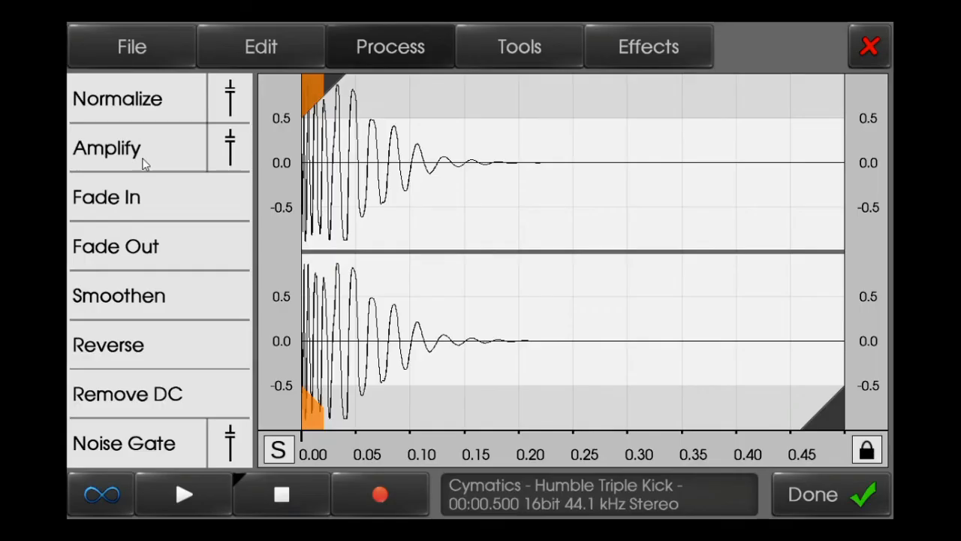
{"action": "left_click", "coordinate": [229, 148]}
{"action": "left_click", "coordinate": [253, 425]}
{"action": "left_click", "coordinate": [819, 494]}
{"action": "left_click", "coordinate": [873, 37]}
- Review the Beats pattern, the closing section of the arrangement and the master effects during playback
{"action": "scroll", "coordinate": [630, 231], "scroll_direction": "down", "scroll_amount": 10}
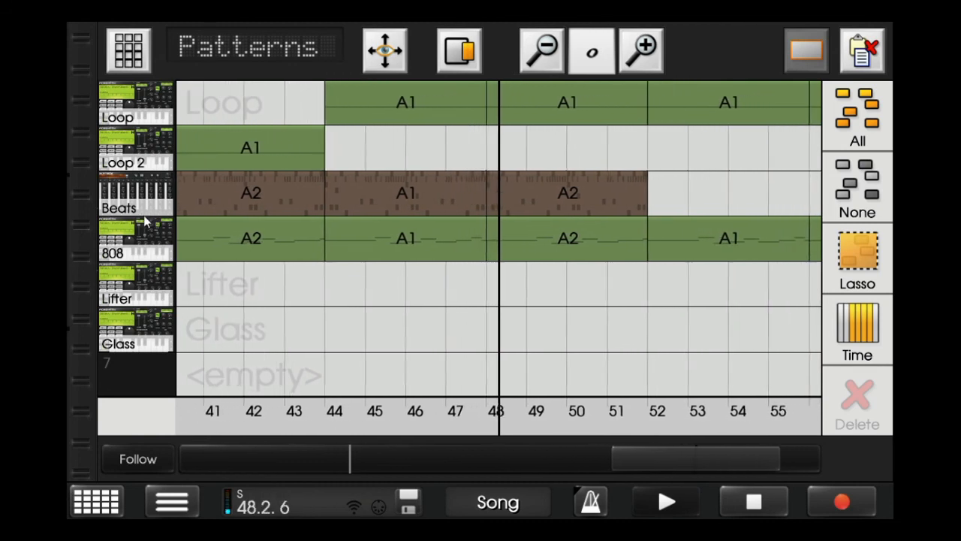
{"action": "left_click", "coordinate": [146, 219]}
{"action": "scroll", "coordinate": [194, 216], "scroll_direction": "down", "scroll_amount": 5}
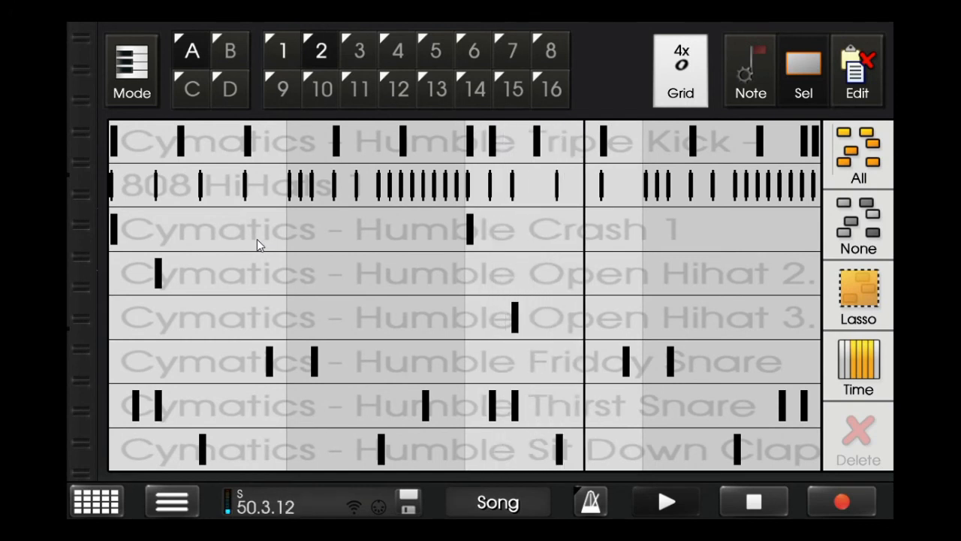
{"action": "scroll", "coordinate": [474, 331], "scroll_direction": "down", "scroll_amount": 10}
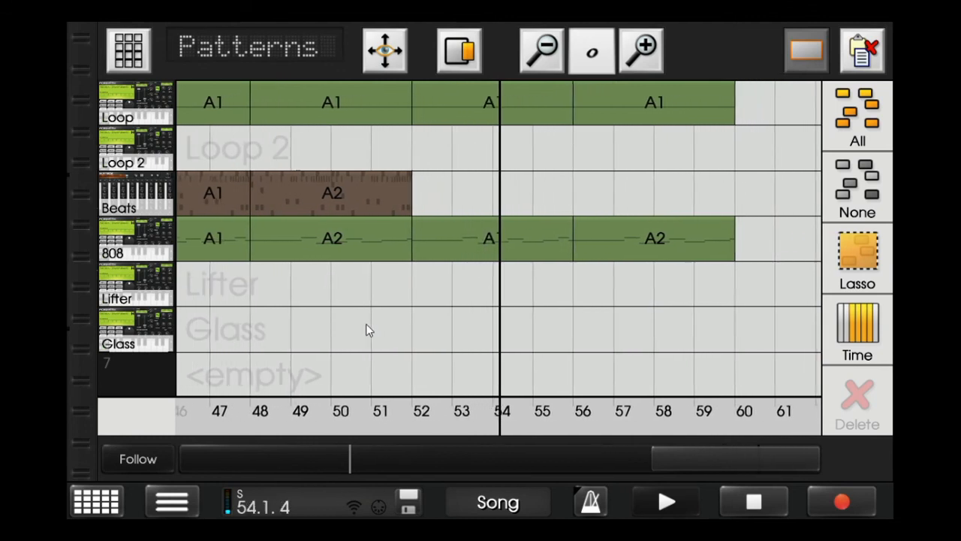
{"action": "scroll", "coordinate": [368, 331], "scroll_direction": "up", "scroll_amount": 6}
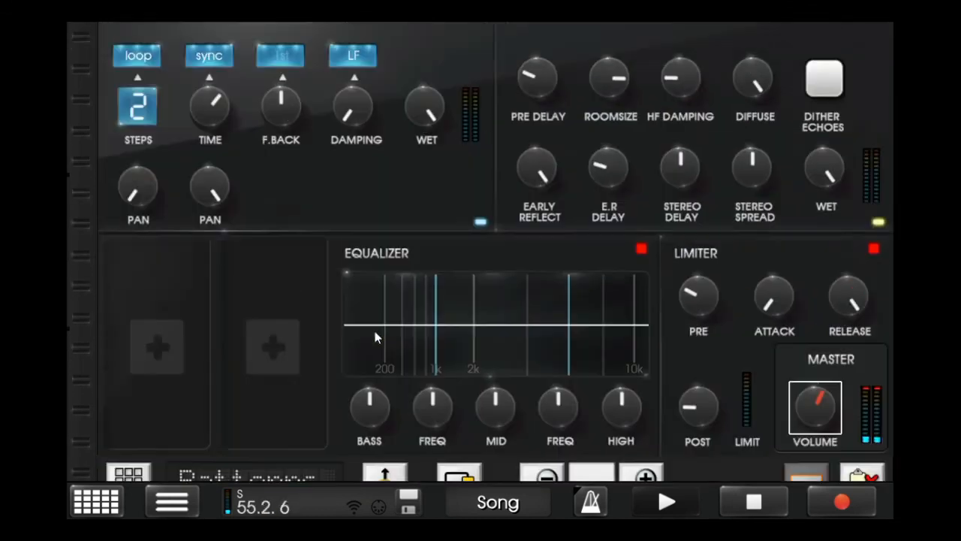
{"action": "scroll", "coordinate": [837, 437], "scroll_direction": "down", "scroll_amount": 6}
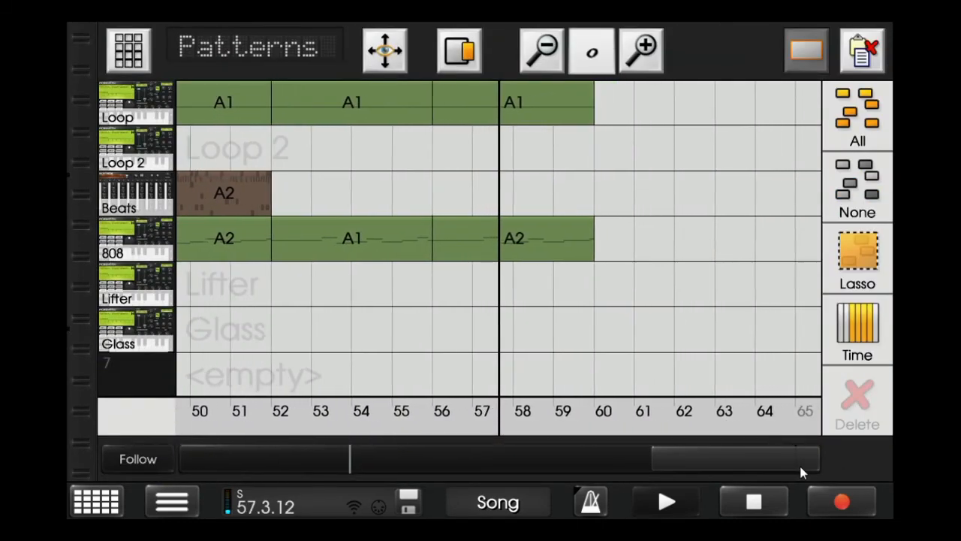
- Turn the Loop channel's delay send up to maximum, stop playback, and return to the end of the arrangement
{"action": "scroll", "coordinate": [678, 426], "scroll_direction": "up", "scroll_amount": 6}
{"action": "scroll", "coordinate": [679, 426], "scroll_direction": "up", "scroll_amount": 6}
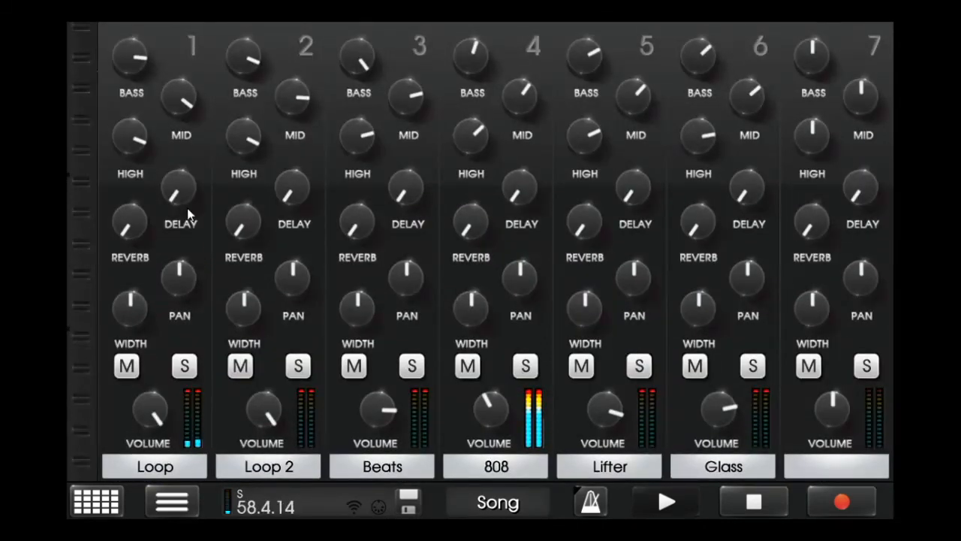
{"action": "left_click_drag", "start_coordinate": [176, 197], "coordinate": [164, 230]}
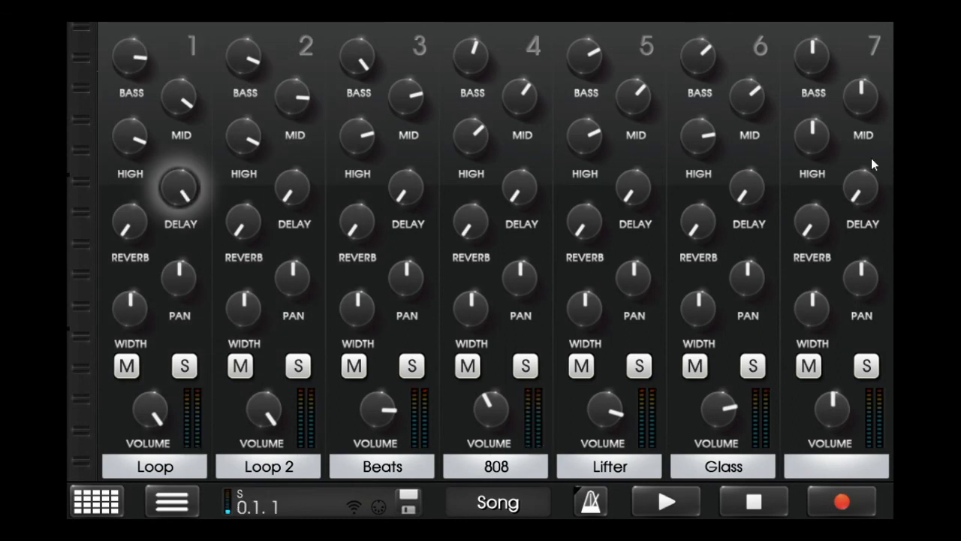
{"action": "scroll", "coordinate": [643, 307], "scroll_direction": "down", "scroll_amount": 5}
{"action": "scroll", "coordinate": [646, 304], "scroll_direction": "down", "scroll_amount": 3}
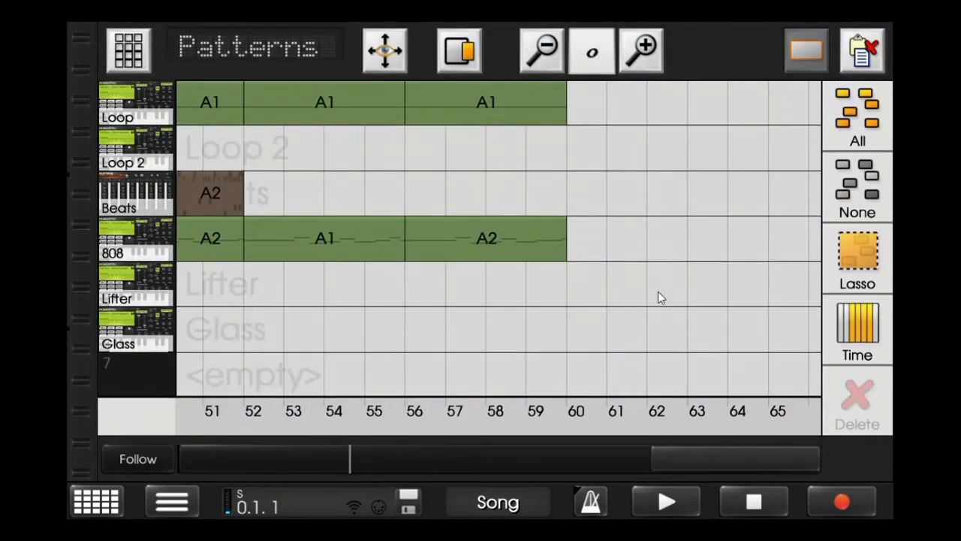